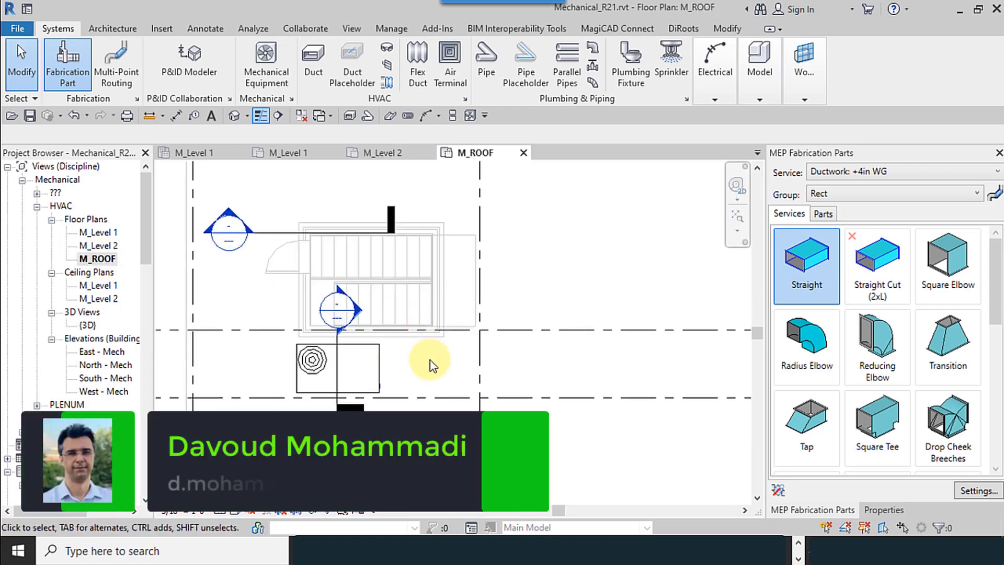
Start placing another rooftop unit like the existing one, then cancel the placement
left_click(347, 370)
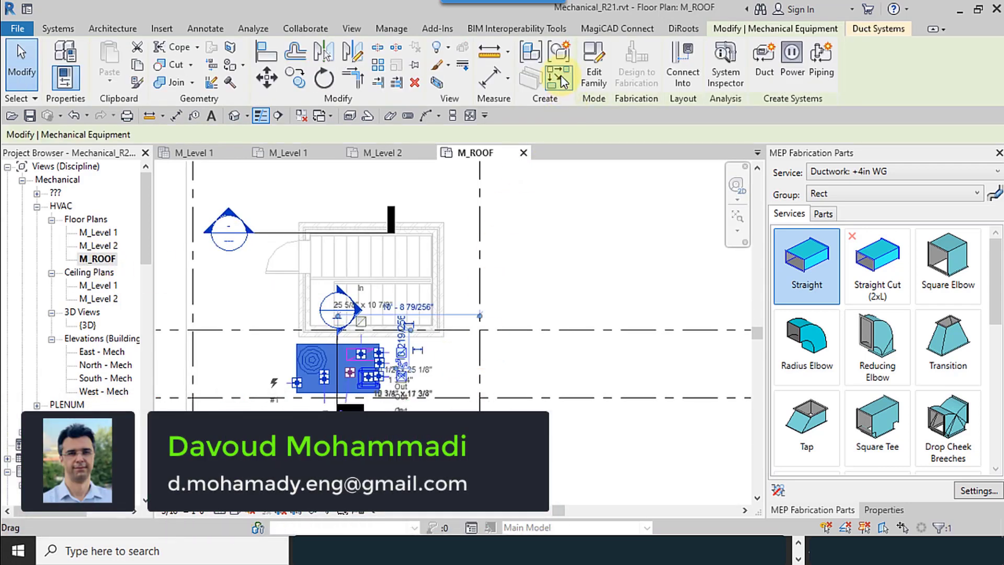
left_click(560, 79)
left_click(884, 509)
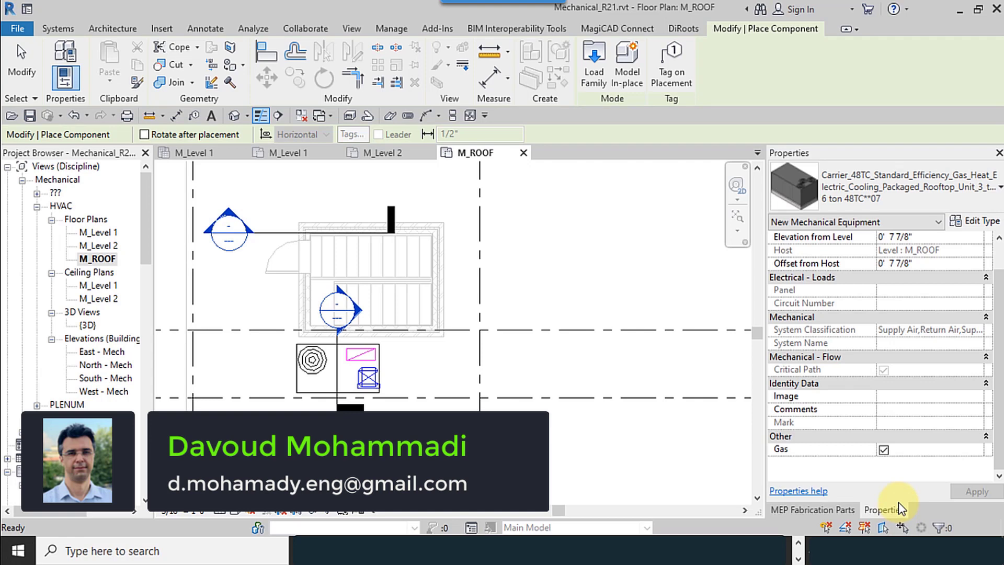
left_click(884, 185)
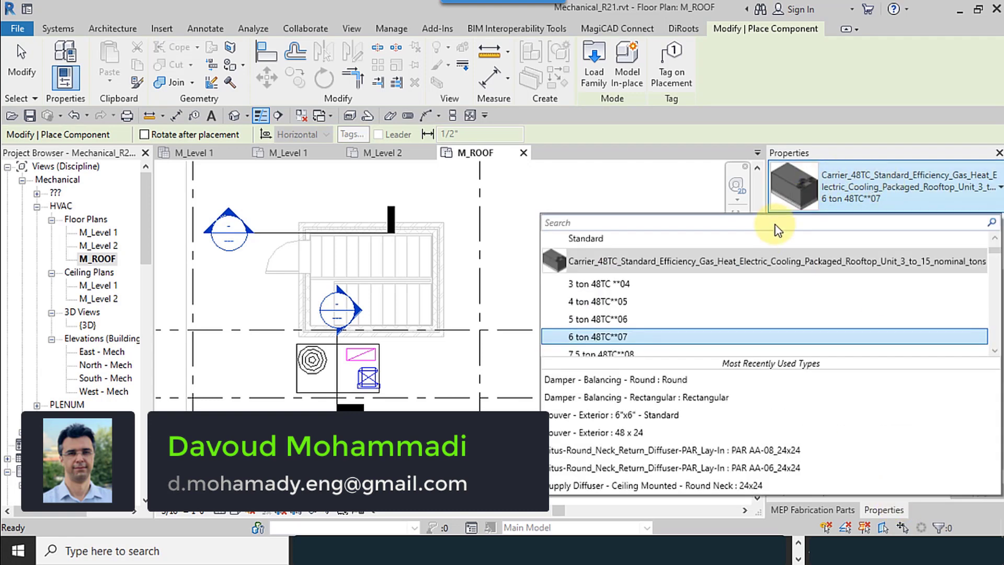
mouse_move(761, 297)
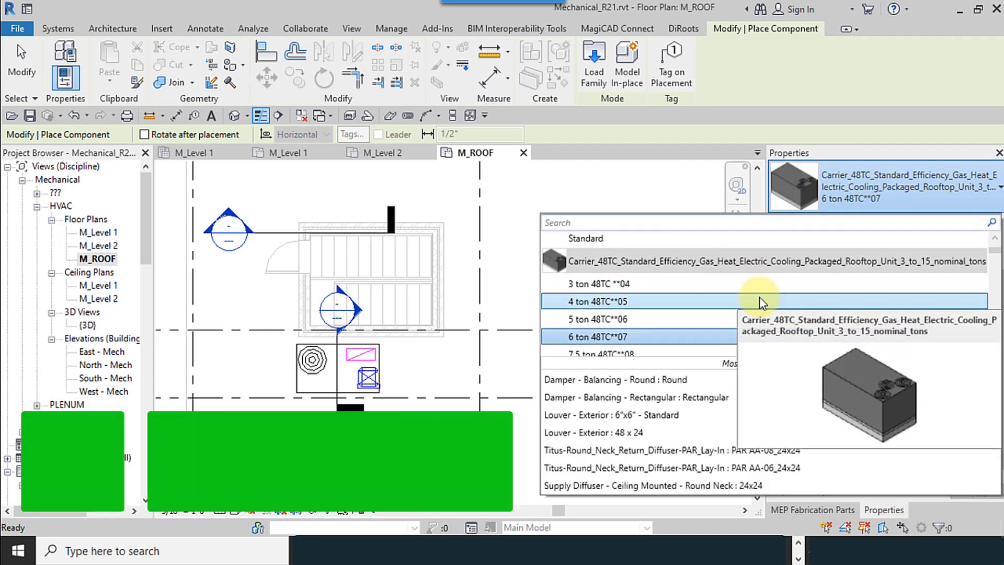
key("Escape")
key("Escape")
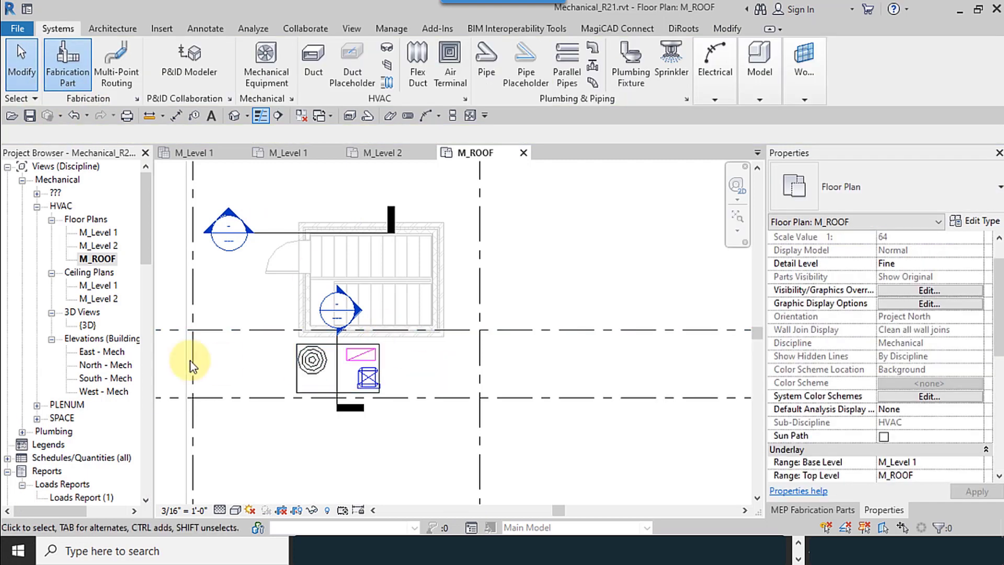
Open M_Level 2 and Space_Level 2, check Zone_L2's 3.0 ton cooling load, then close Space_Level 2
scroll(421, 341, "down", 2)
double_click(99, 246)
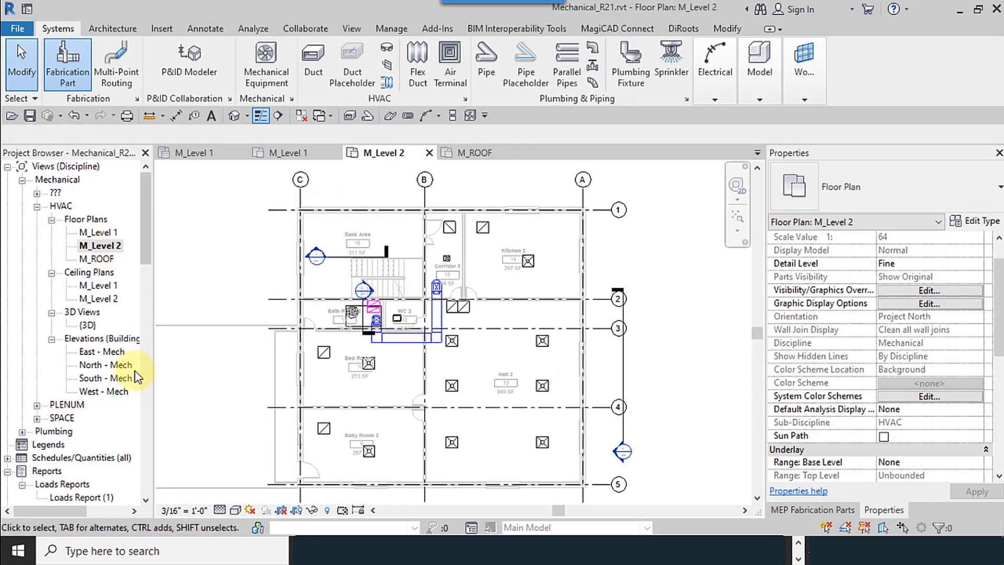
double_click(61, 418)
left_click(68, 431)
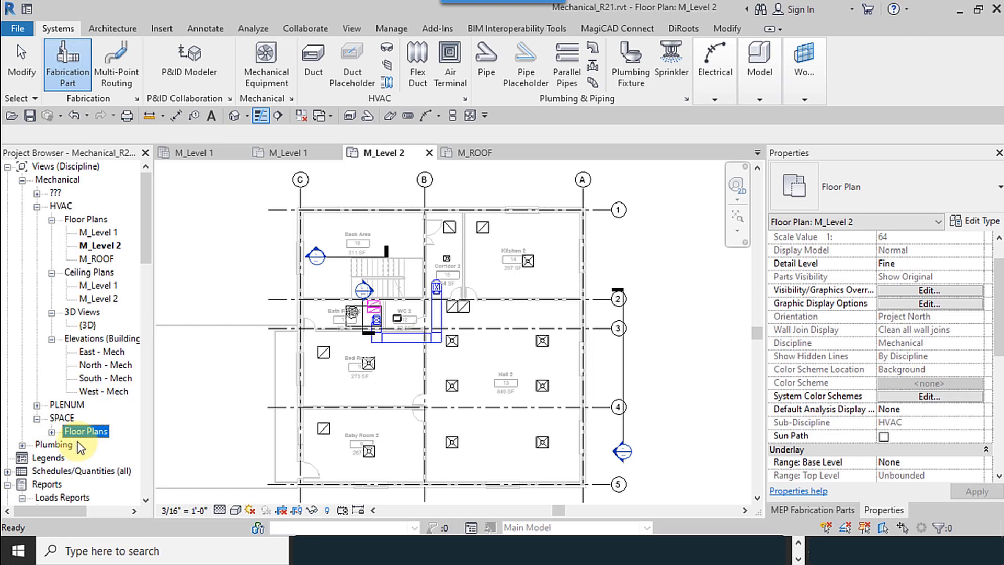
left_click(51, 432)
double_click(102, 458)
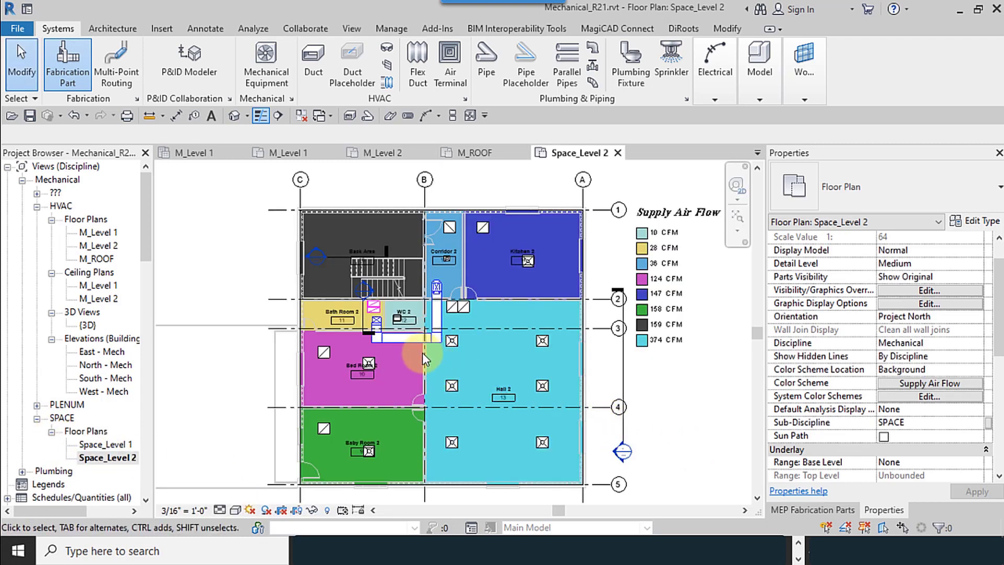
left_click(440, 269)
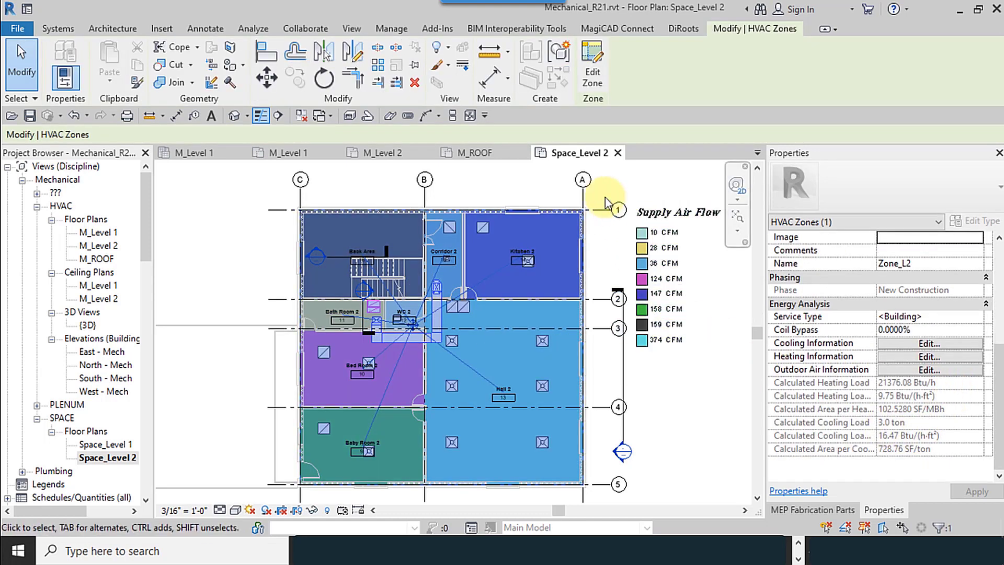
left_click(619, 152)
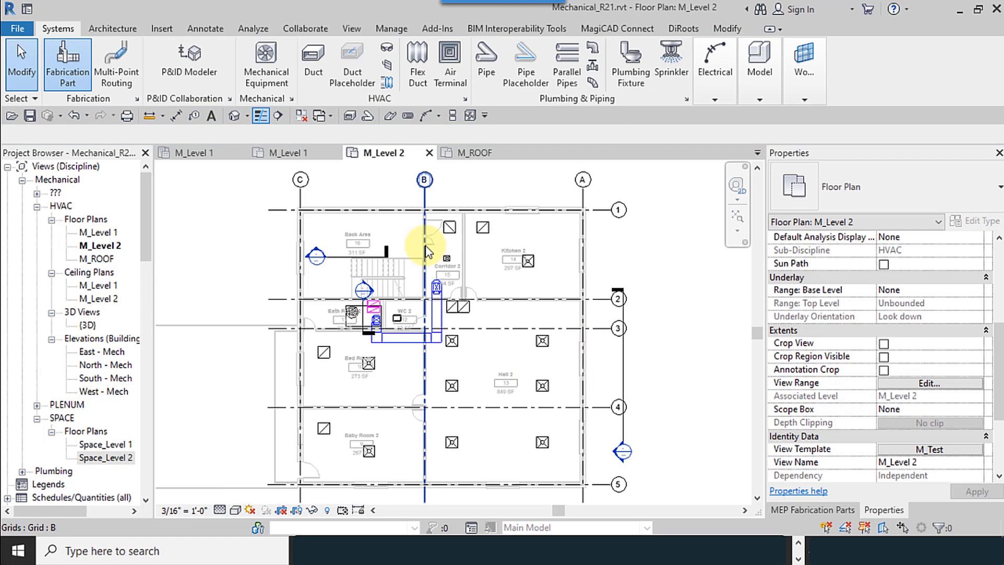
Close M_Level 2 and create a similar rooftop unit using the 3 ton 48TC 04 type
left_click(428, 152)
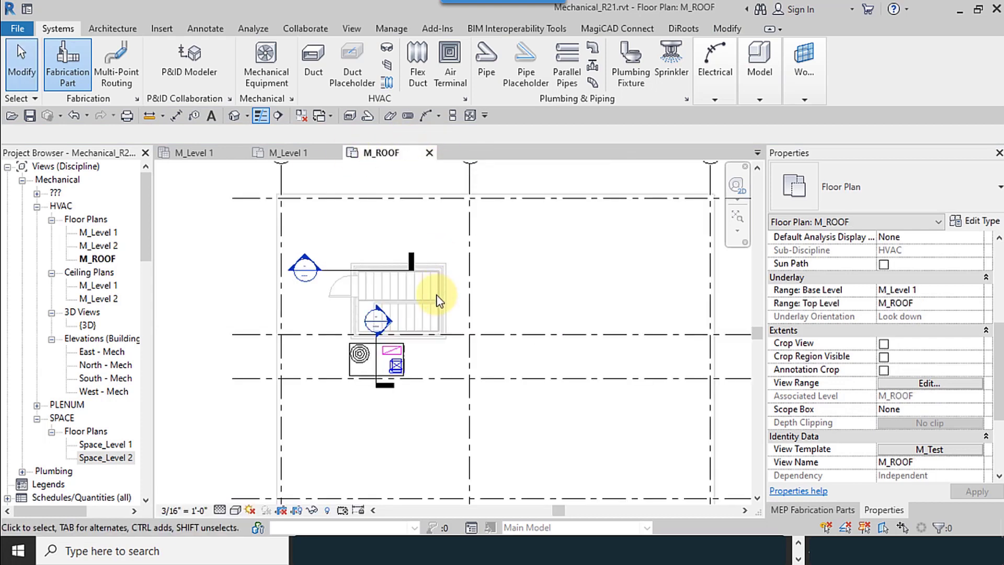
left_click(392, 360)
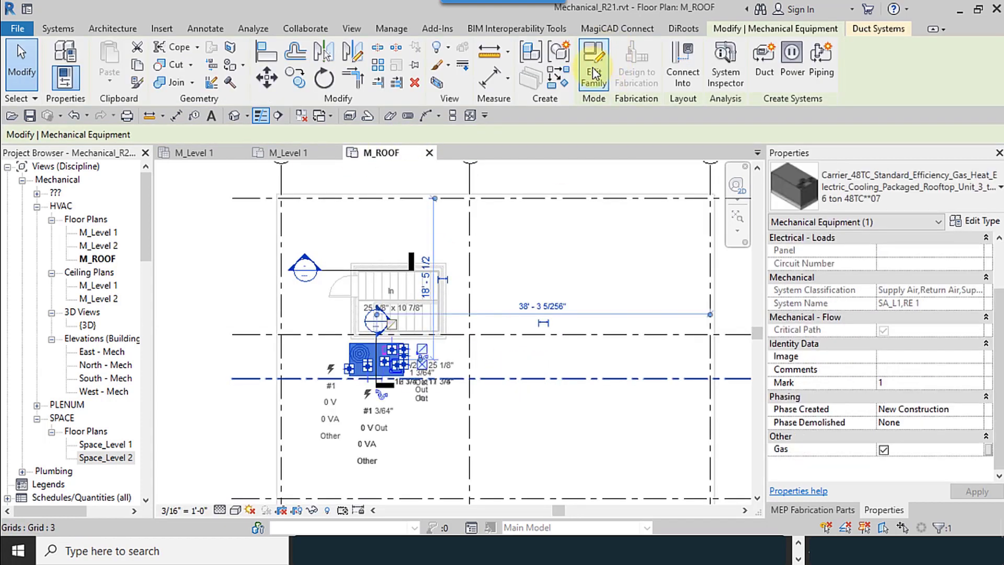
key("c")
key("s")
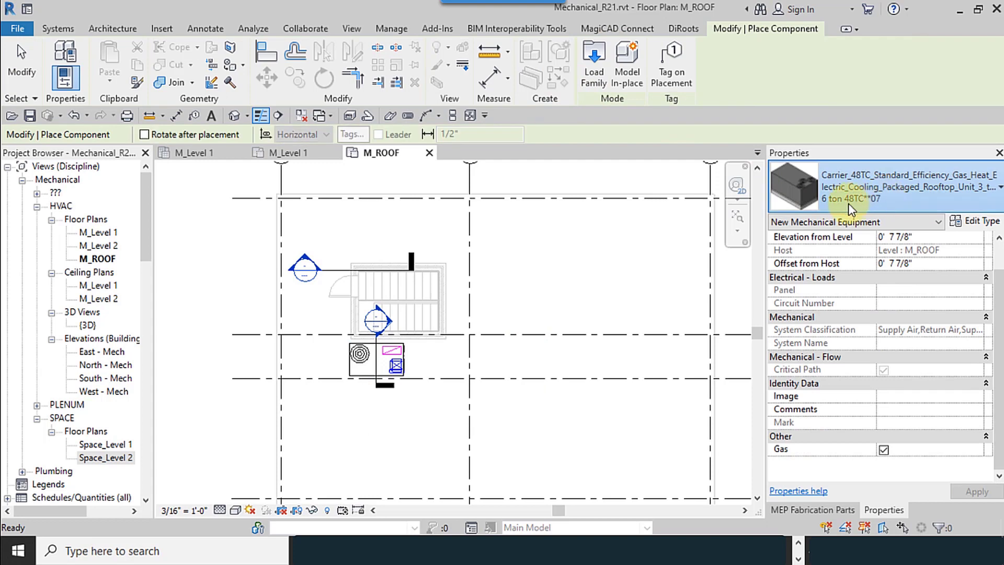
left_click(849, 203)
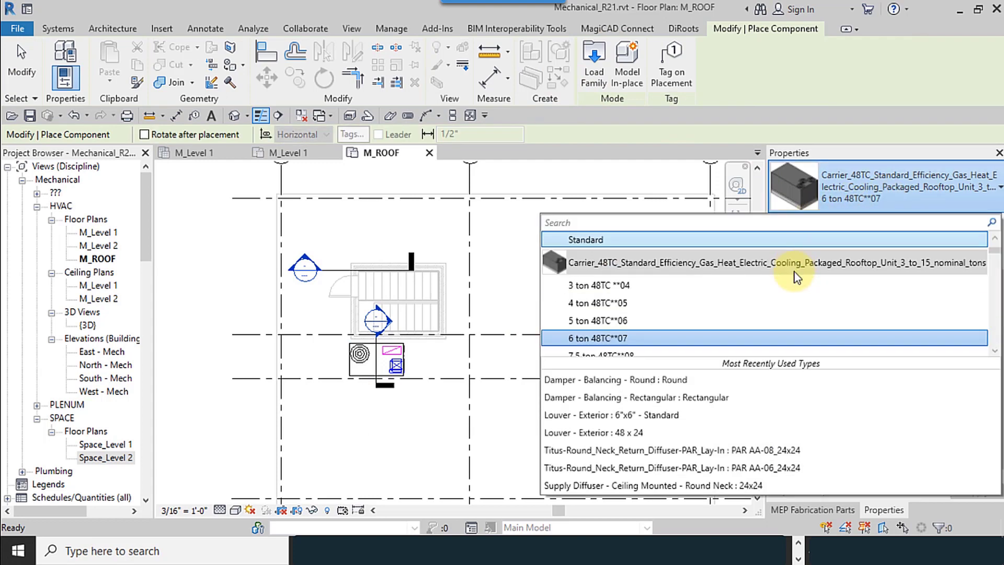
left_click(601, 277)
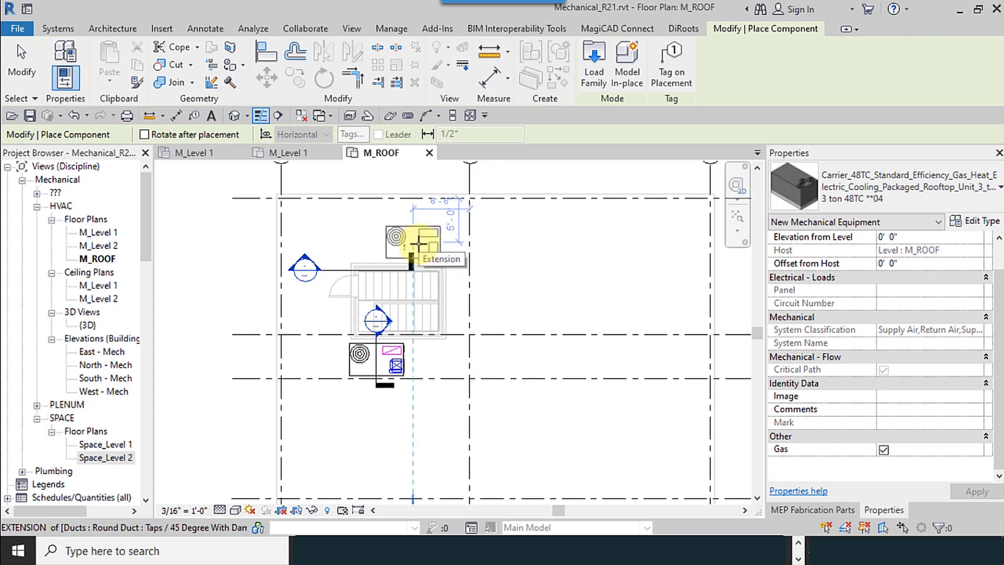
Rotate the new unit a quarter turn, place it beside the roof stair, and finish placing
key("space")
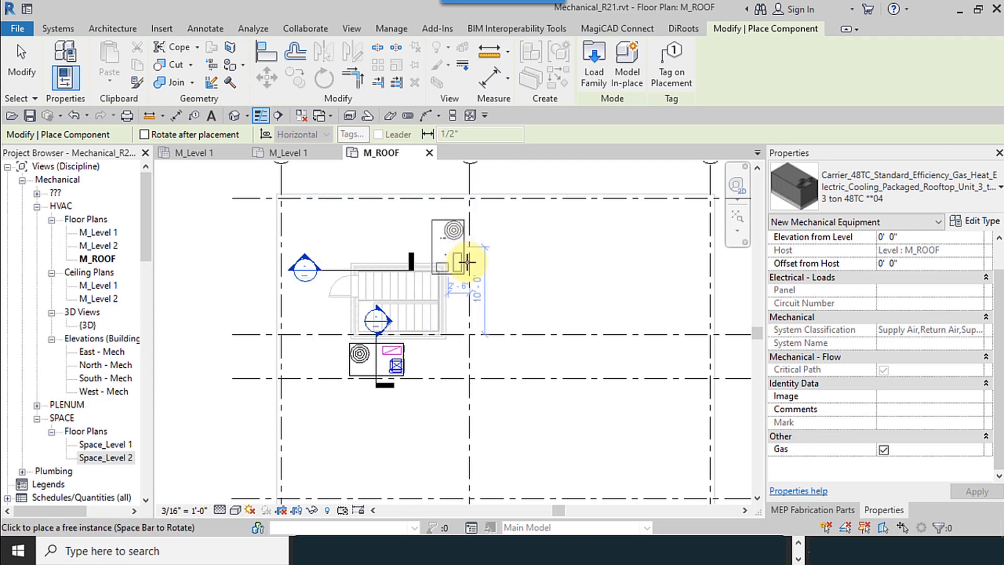
left_click(467, 292)
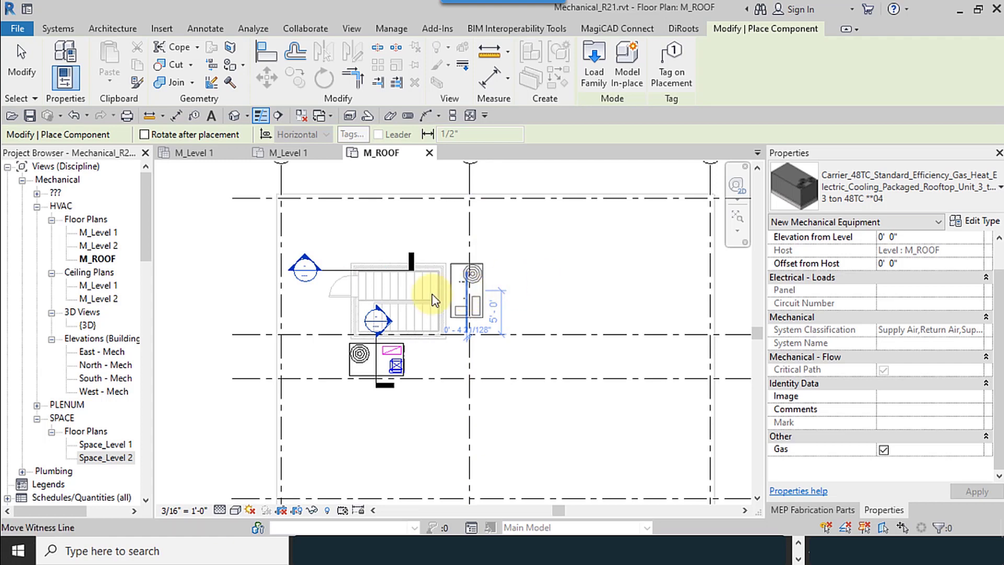
right_click(441, 255)
left_click(460, 260)
scroll(473, 296, "up", 3)
scroll(474, 295, "up", 2)
left_click(543, 307)
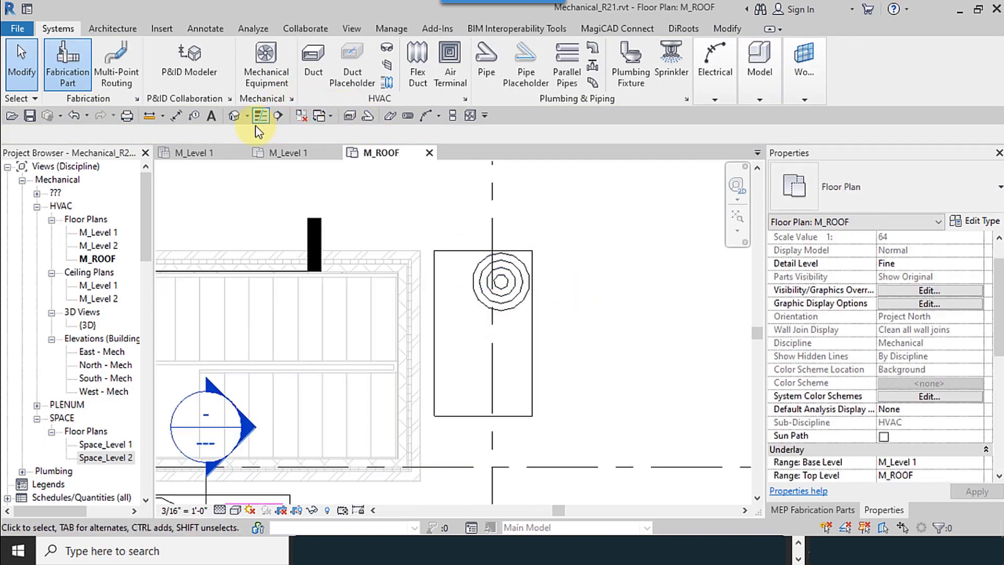
Align the new rooftop unit's left edge to the roof wall face with AL
left_click(714, 32)
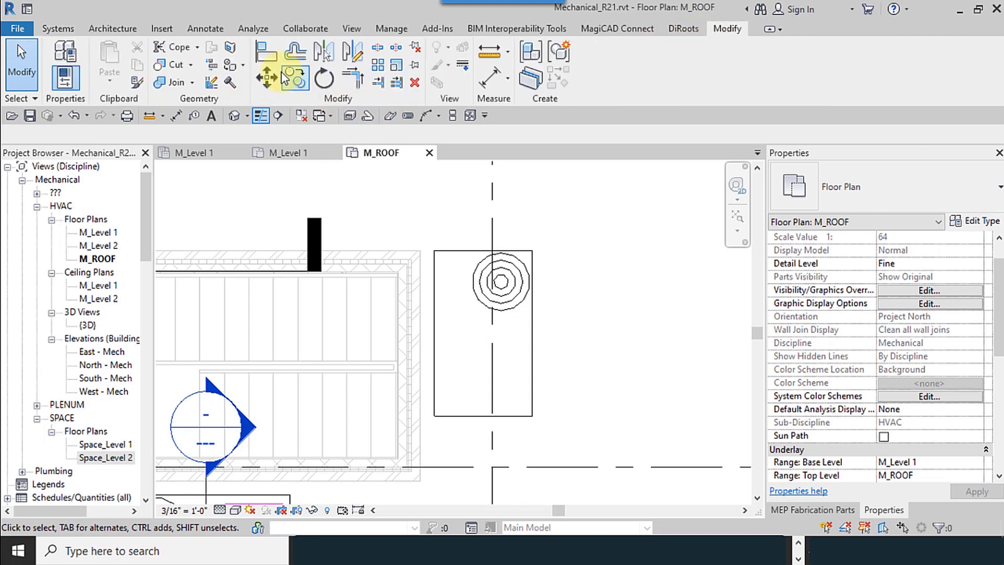
key("a")
key("l")
left_click(422, 284)
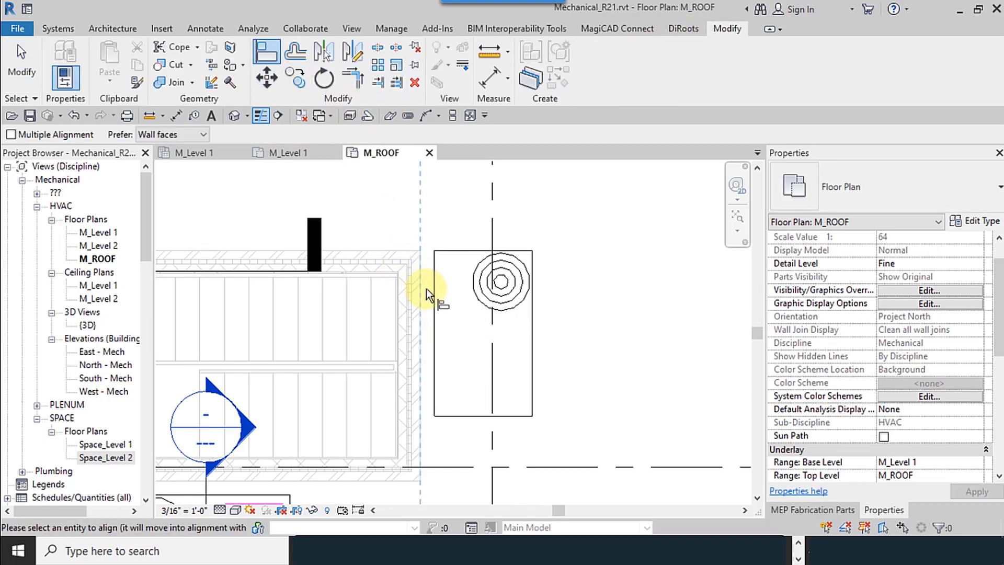
left_click(432, 291)
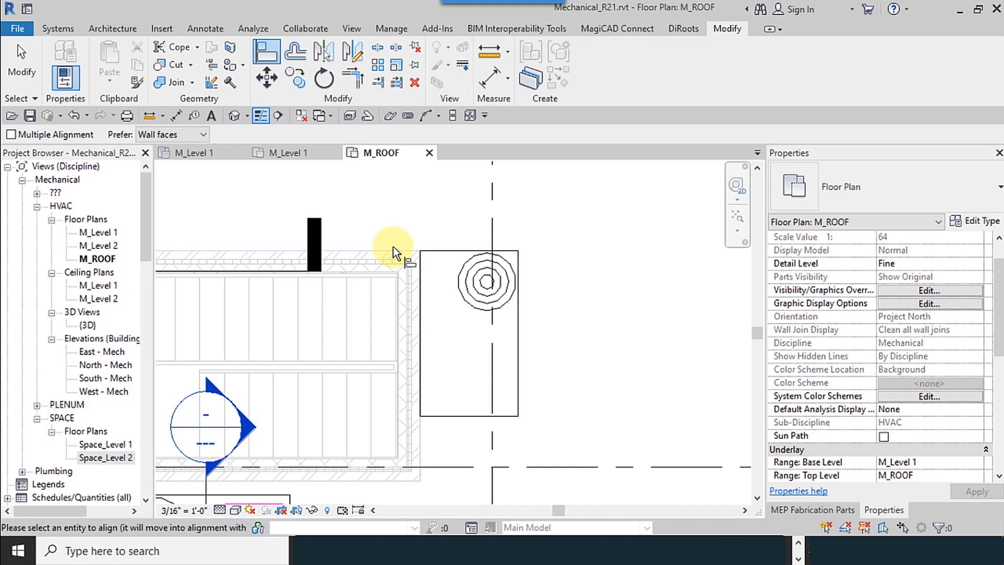
left_click(21, 51)
Nudge the rooftop unit three steps to the right with the arrow keys
left_click(518, 302)
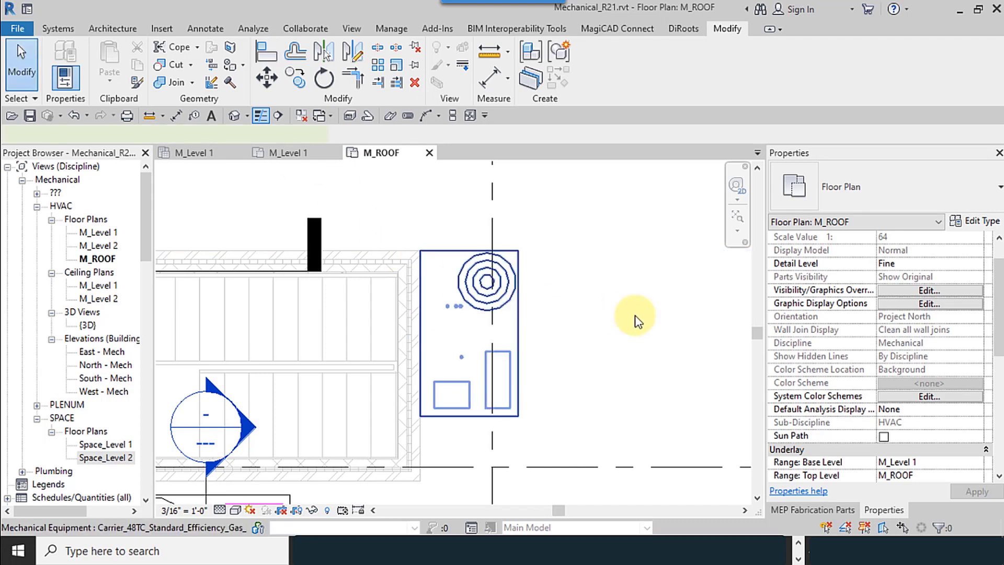
key("Right")
key("Right")
key("Right")
key("Right")
key("Right")
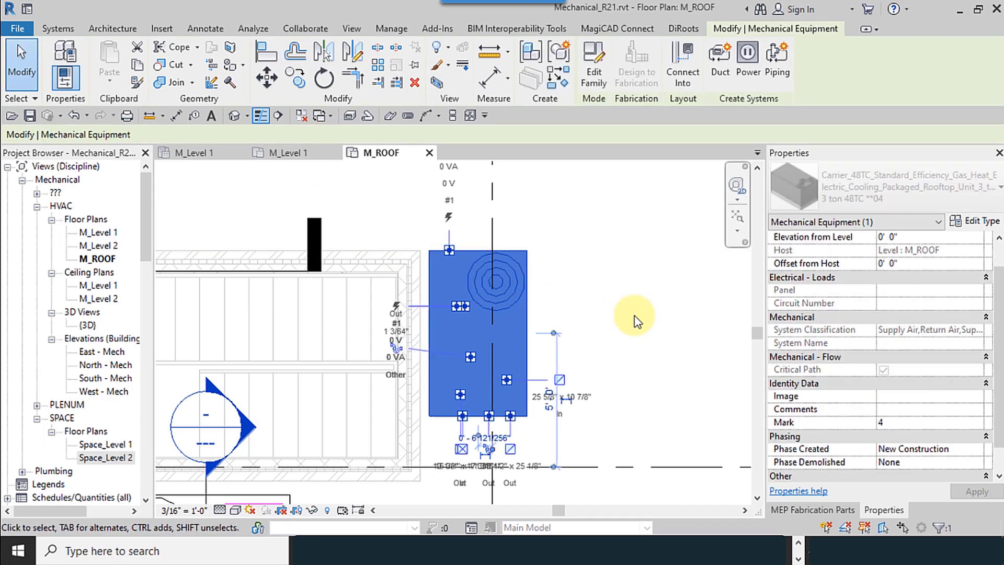
key("Right")
key("Right")
key("Right")
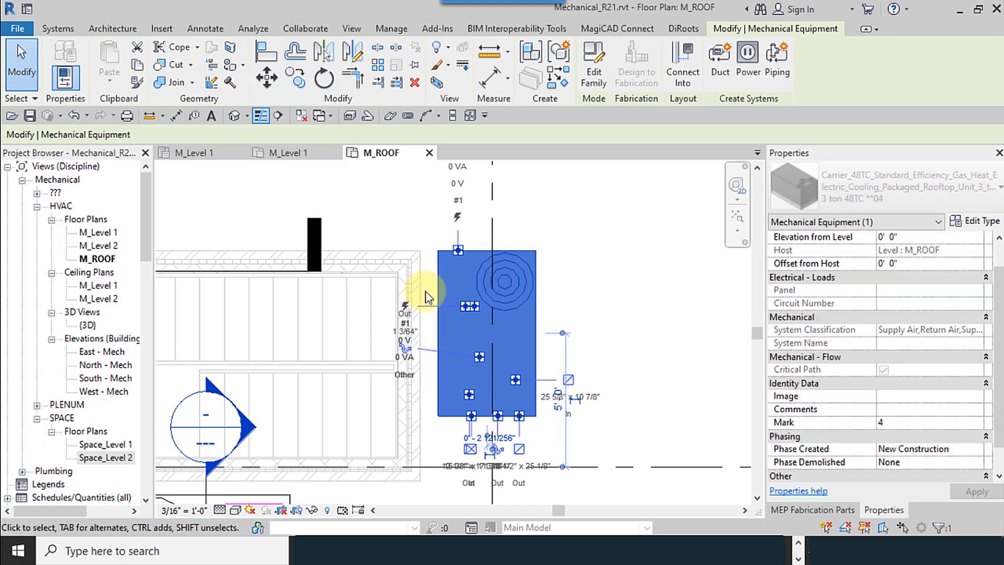
key("Right")
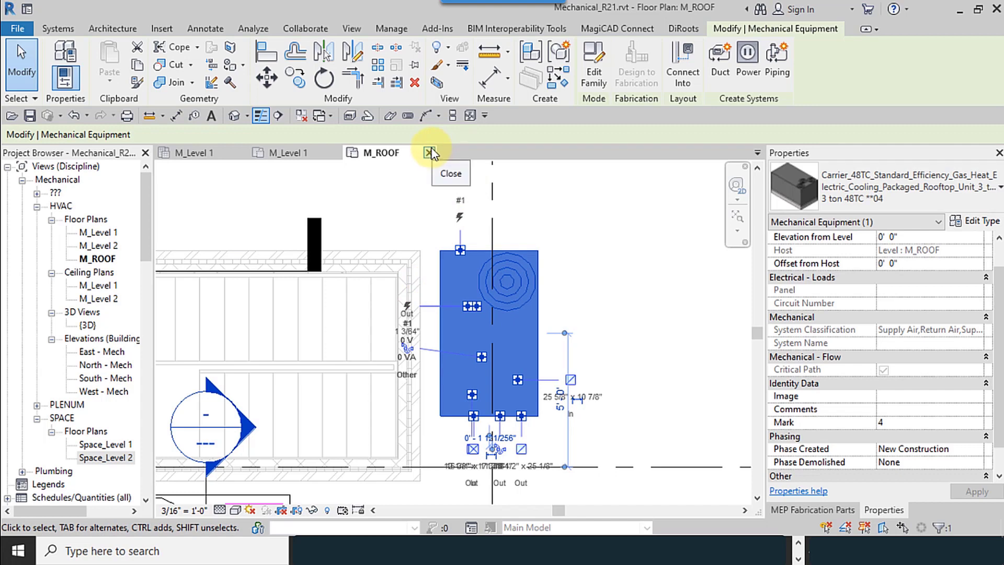
View both rooftop units and the ductwork from the front in 3D, then close the 3D view
left_click(232, 116)
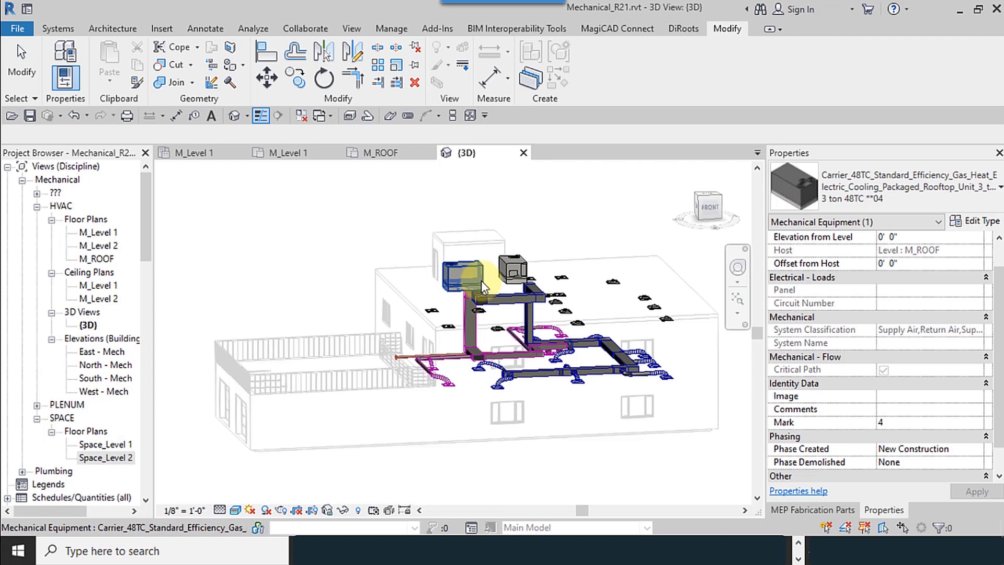
key("Escape")
scroll(591, 305, "up", 5)
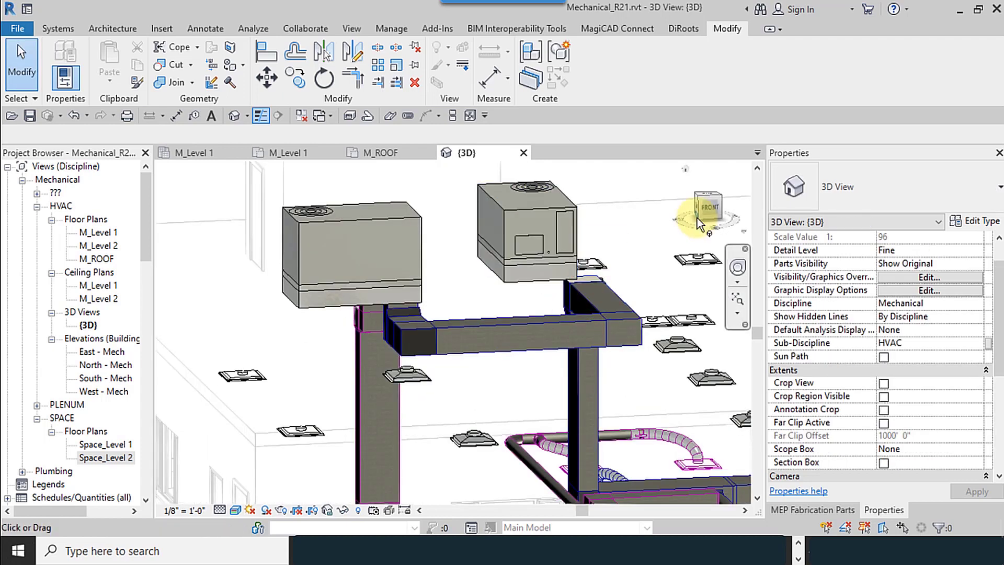
left_click(707, 207)
scroll(481, 390, "up", 5)
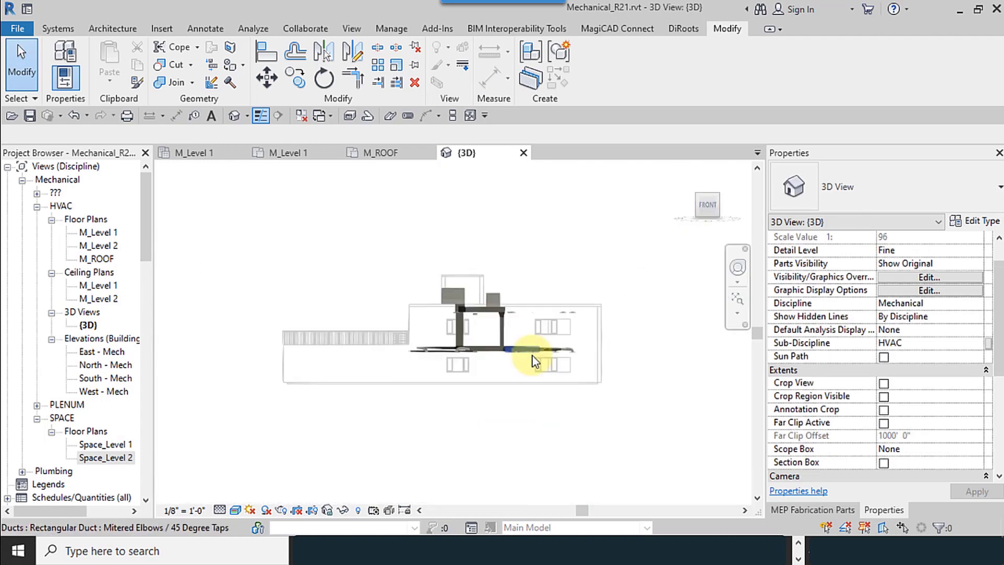
middle_click_drag(479, 274, 417, 271, "shift")
scroll(417, 271, "up", 5)
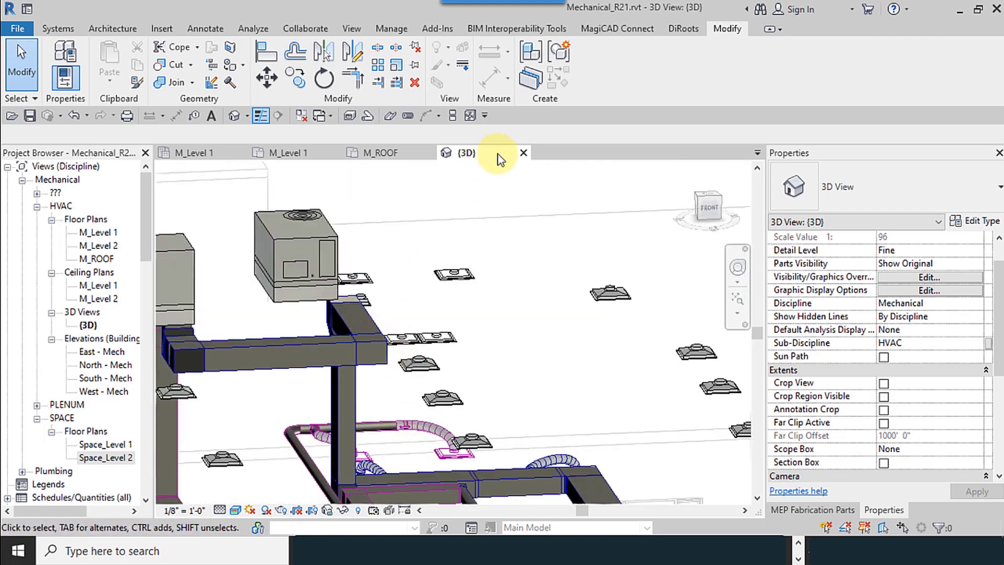
left_click(523, 153)
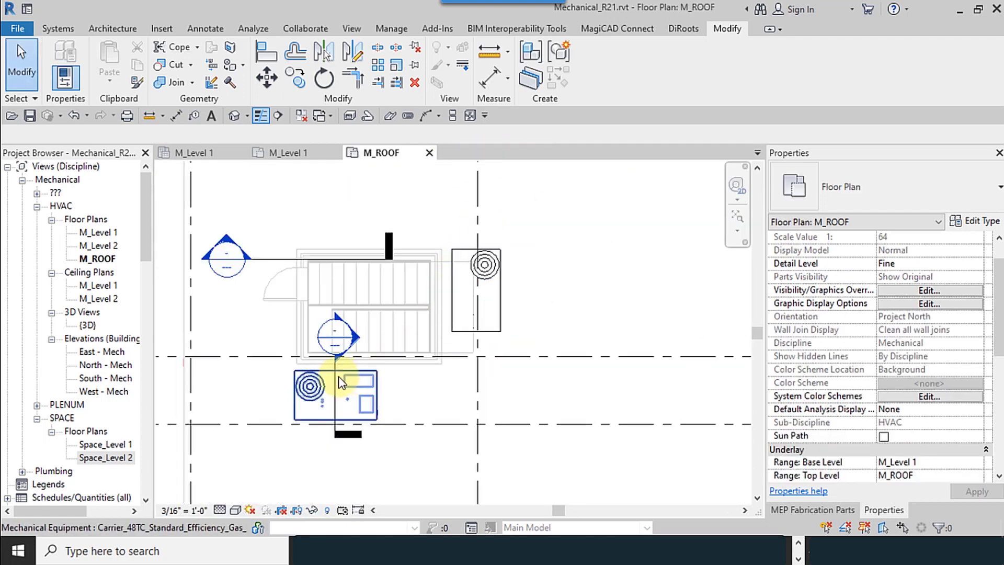
Close M_ROOF, move the M_Level 2 section line onto the vertical duct, and open Section 5
left_click(429, 152)
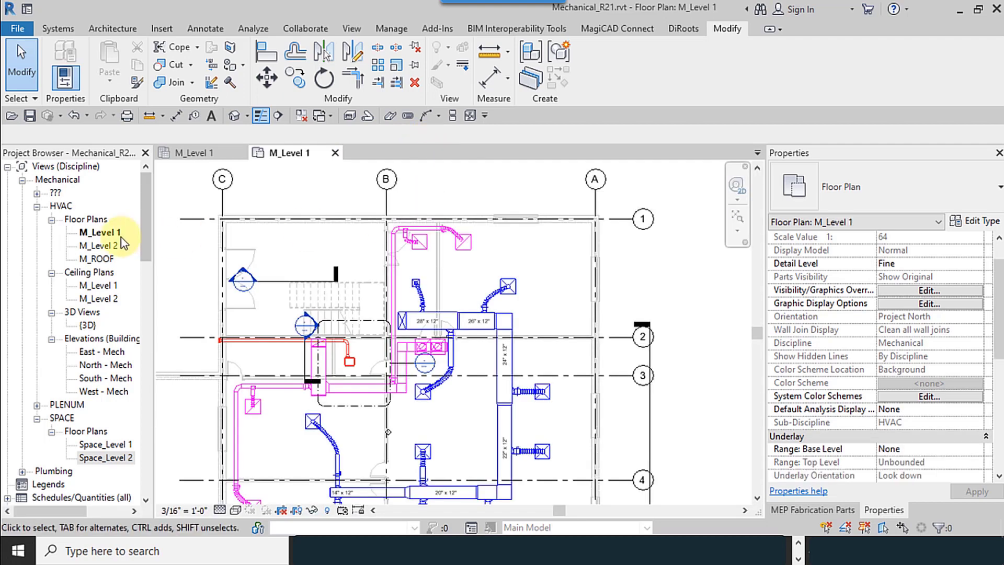
double_click(98, 246)
scroll(361, 314, "up", 4)
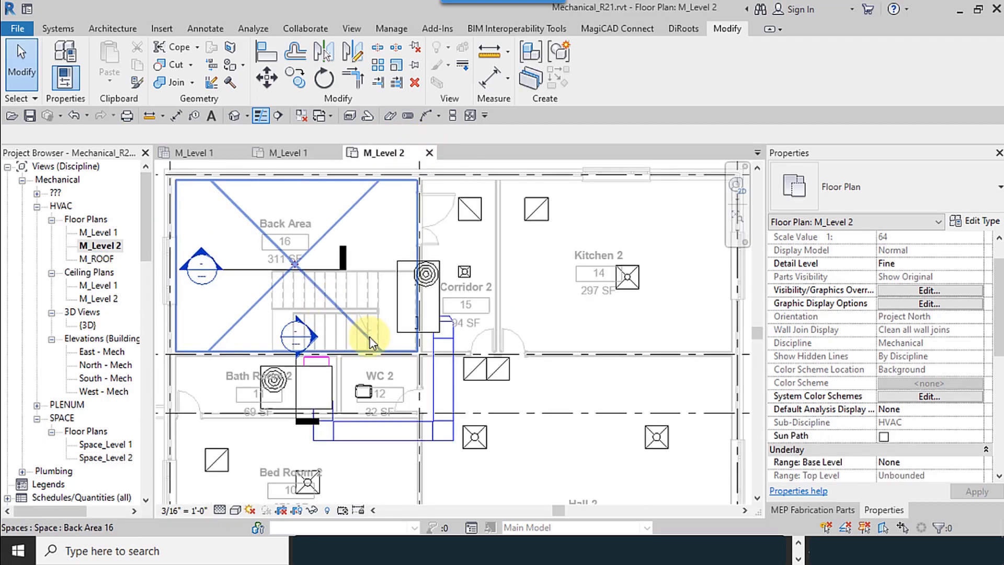
mouse_move(300, 394)
left_mouse_down()
mouse_move(427, 282)
mouse_move(411, 246)
left_mouse_up()
right_click(411, 246)
left_click(437, 234)
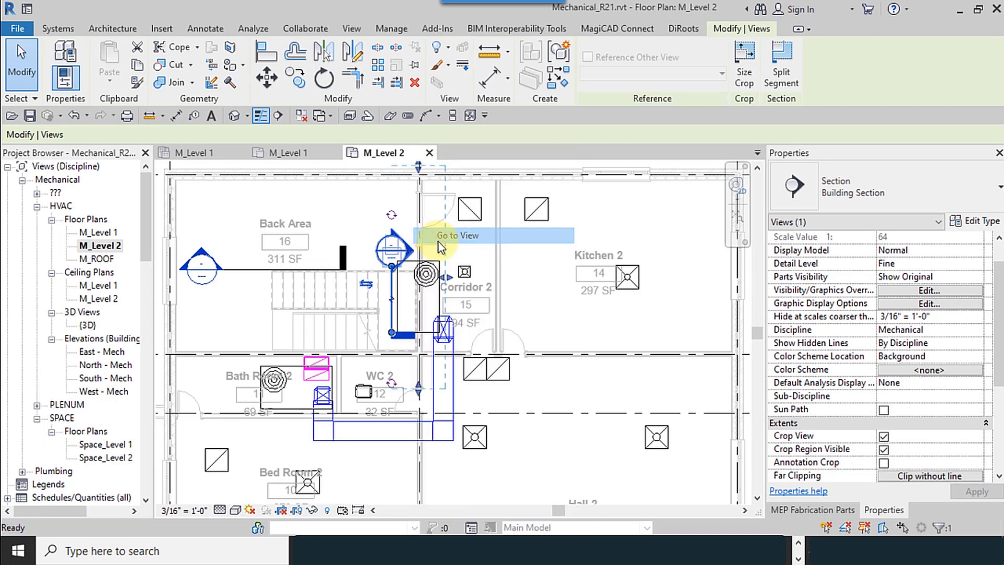
Begin placing a Straight fabrication duct from the Ductwork +4in WG parts
scroll(473, 330, "up", 5)
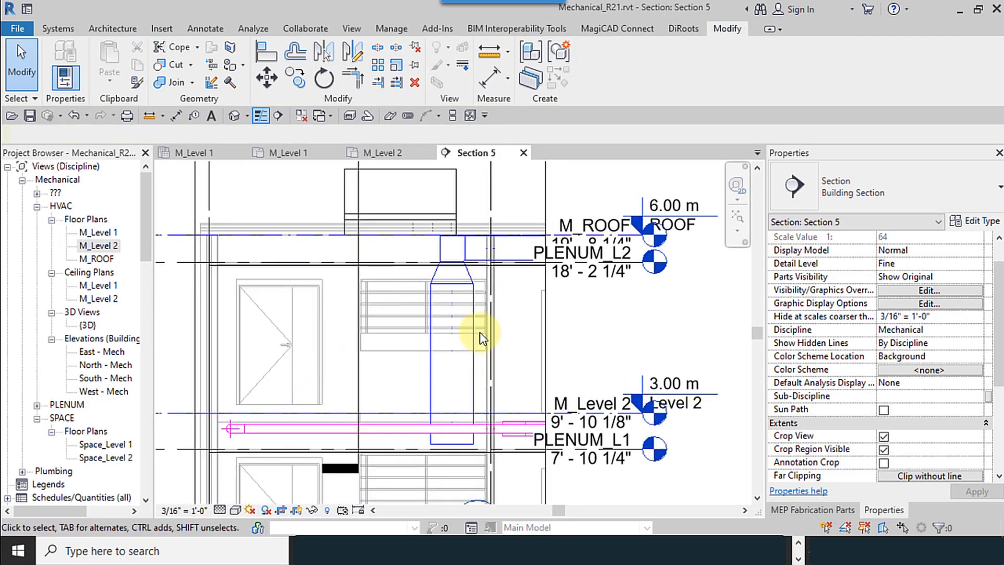
scroll(478, 293, "up", 1)
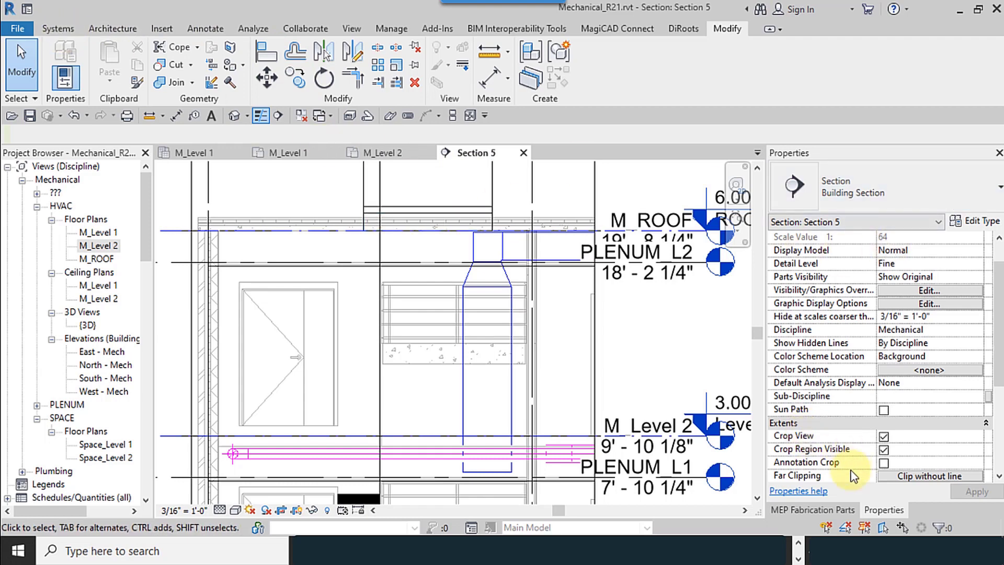
left_click(806, 510)
left_click(804, 269)
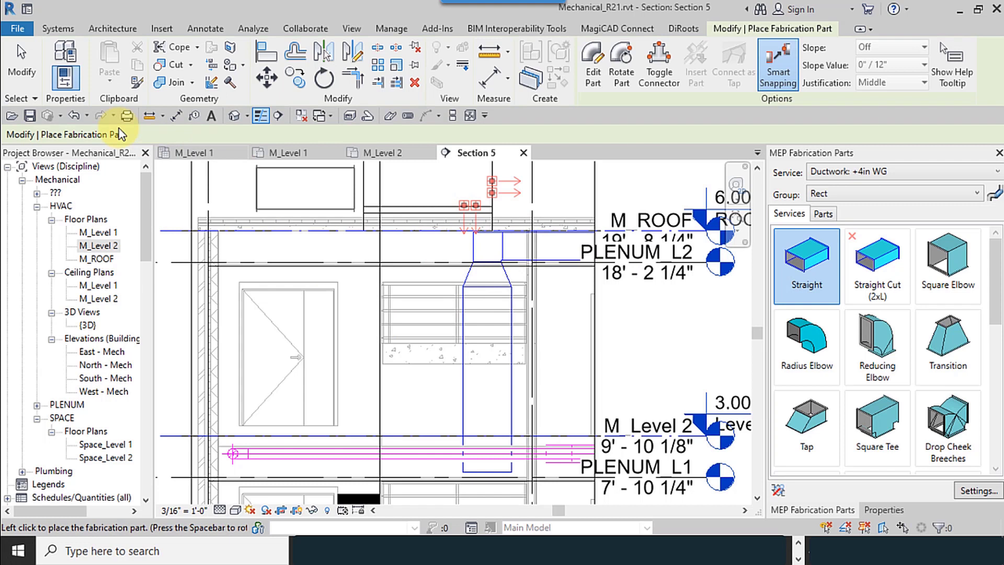
Place a Straight fabrication duct at the rooftop unit's connector in Section 5
left_click(21, 60)
left_click(396, 212)
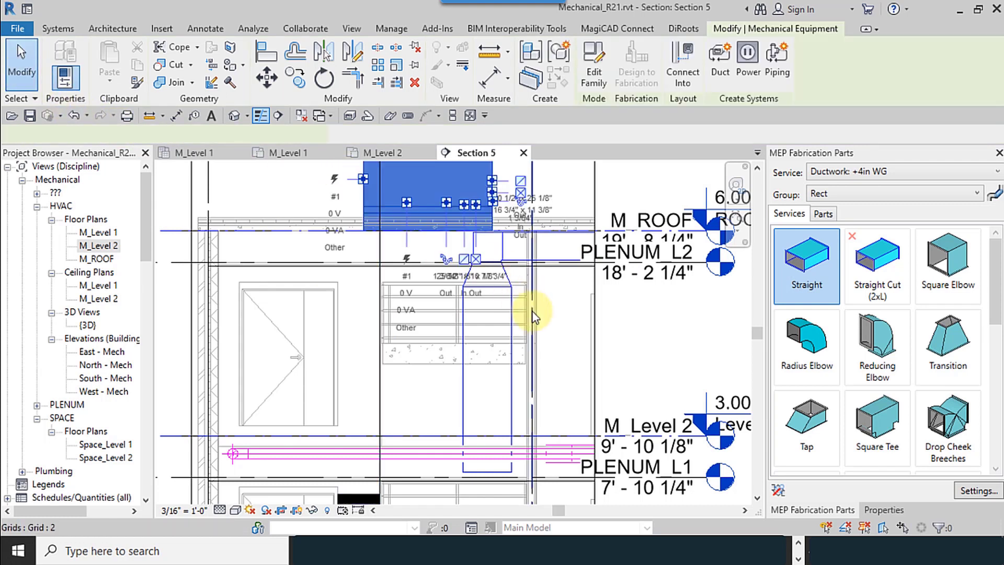
left_click(812, 275)
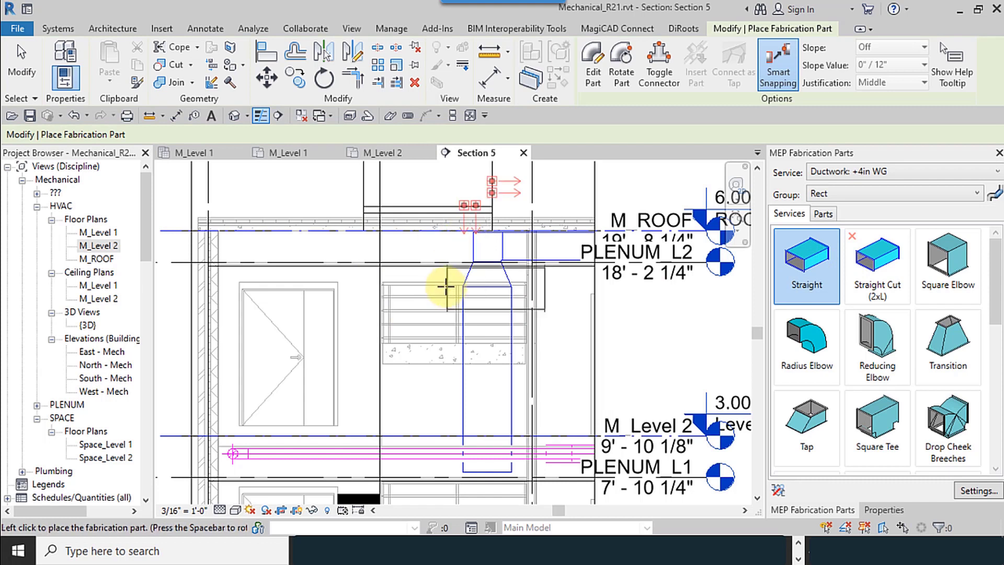
left_click(442, 240)
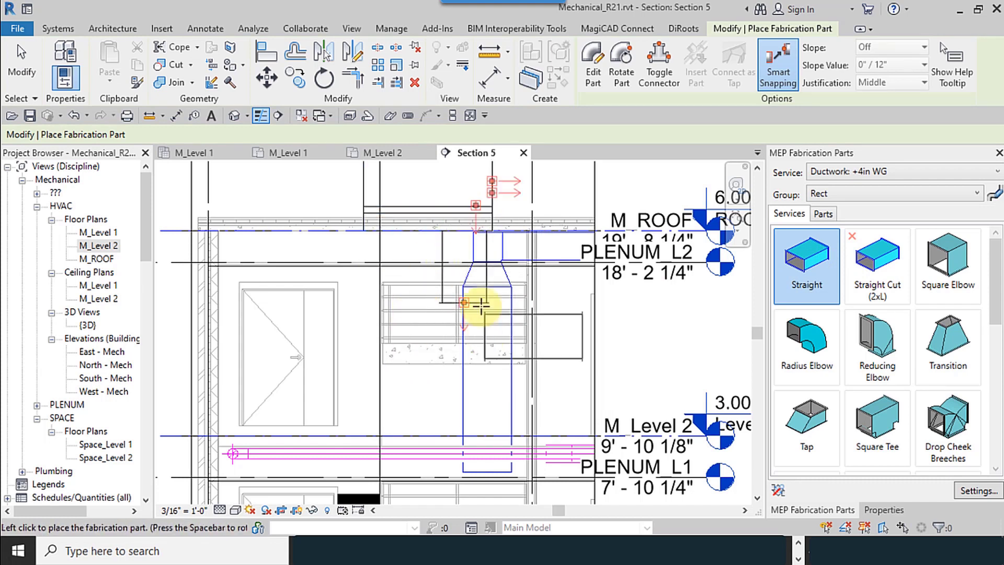
key("Escape")
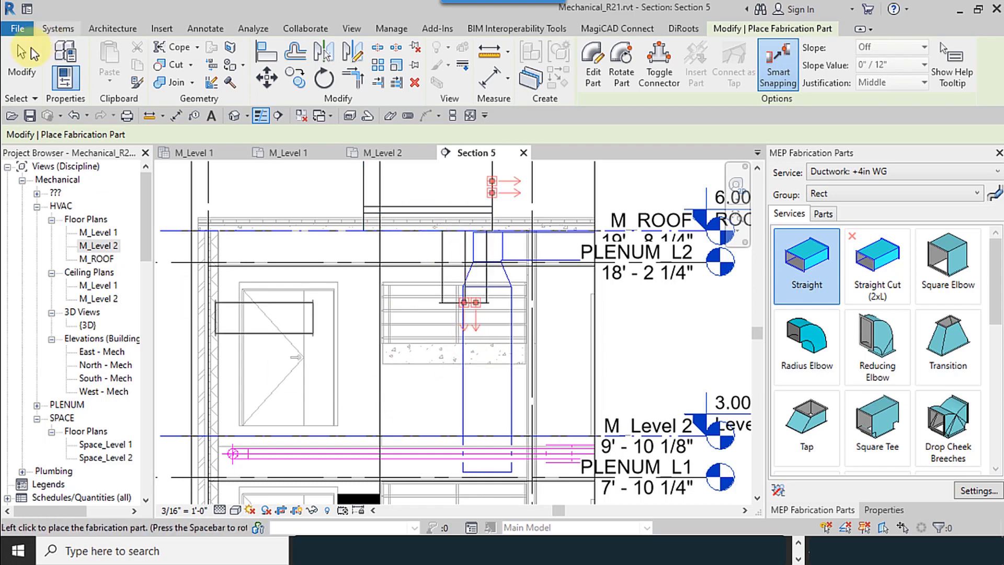
Check the new duct's properties (26" x 11", 4' 8 1/4" long), then reselect the rooftop unit
scroll(425, 365, "down", 5)
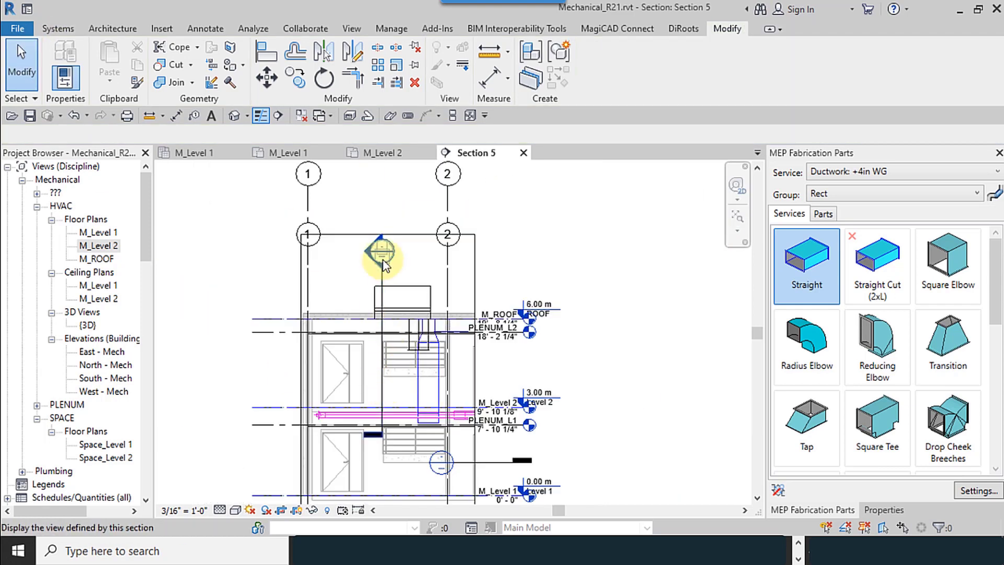
scroll(419, 343, "up", 5)
left_click(400, 332)
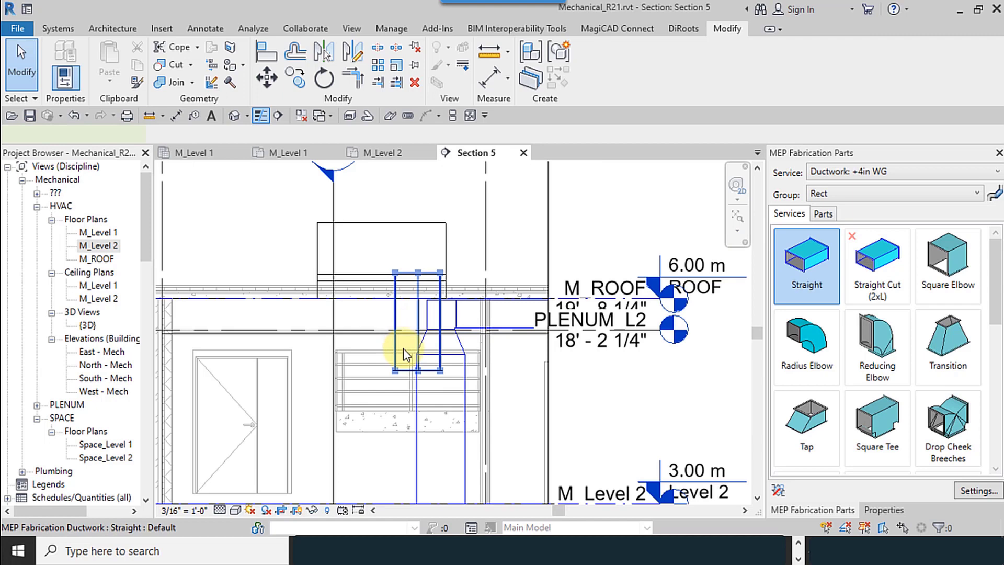
left_click(404, 350)
left_click(889, 511)
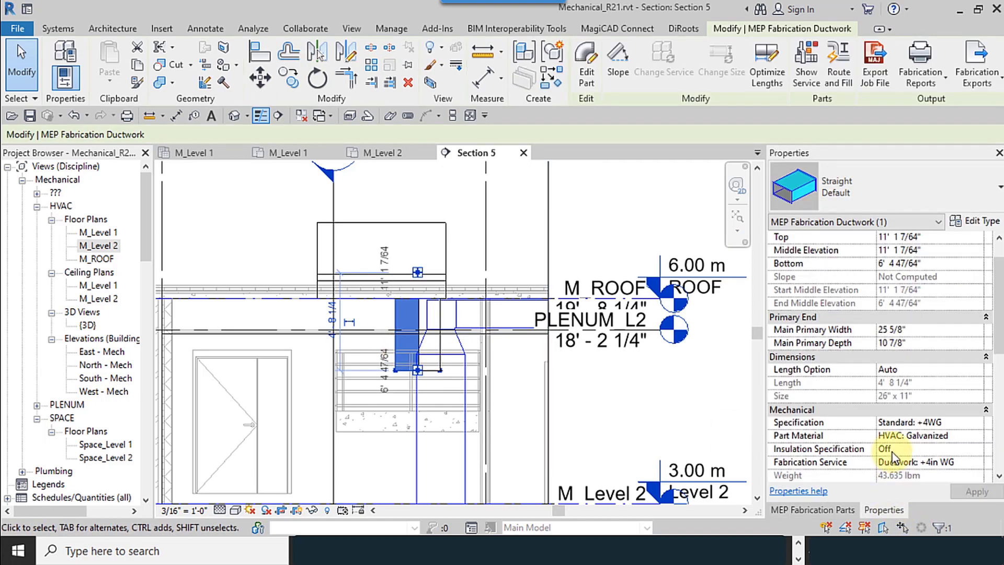
scroll(928, 410, "down", 4)
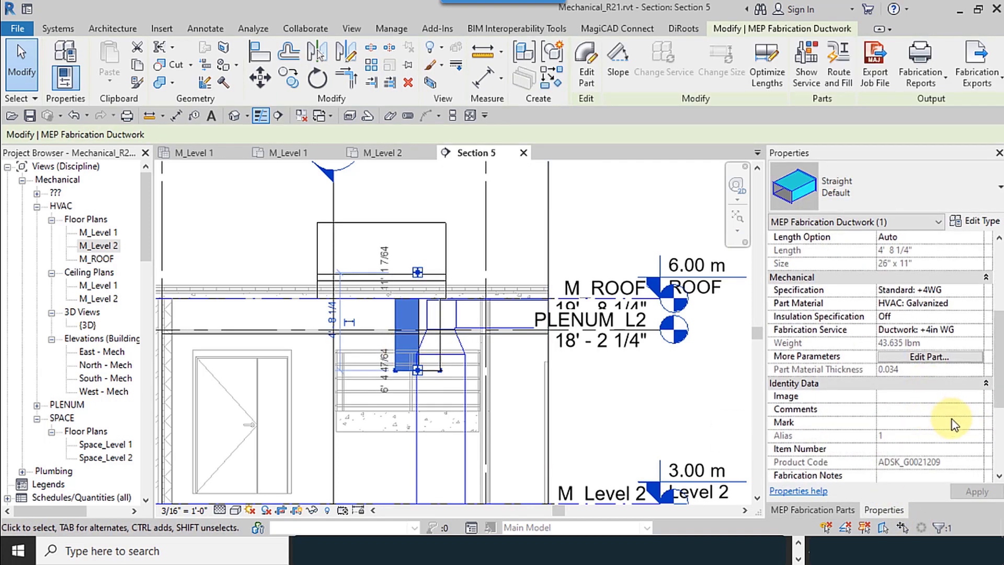
scroll(936, 412, "up", 5)
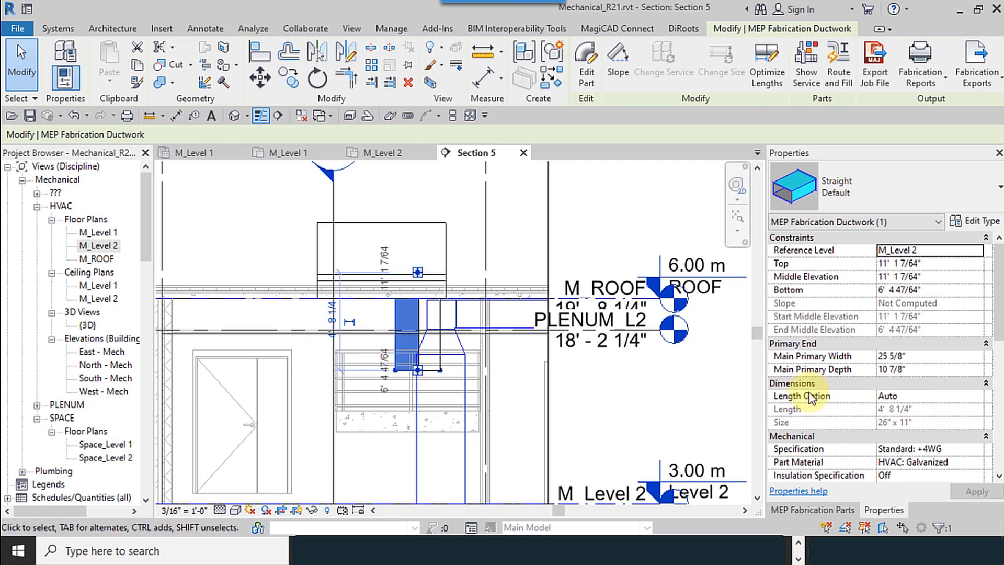
scroll(793, 399, "down", 4)
scroll(793, 399, "down", 3)
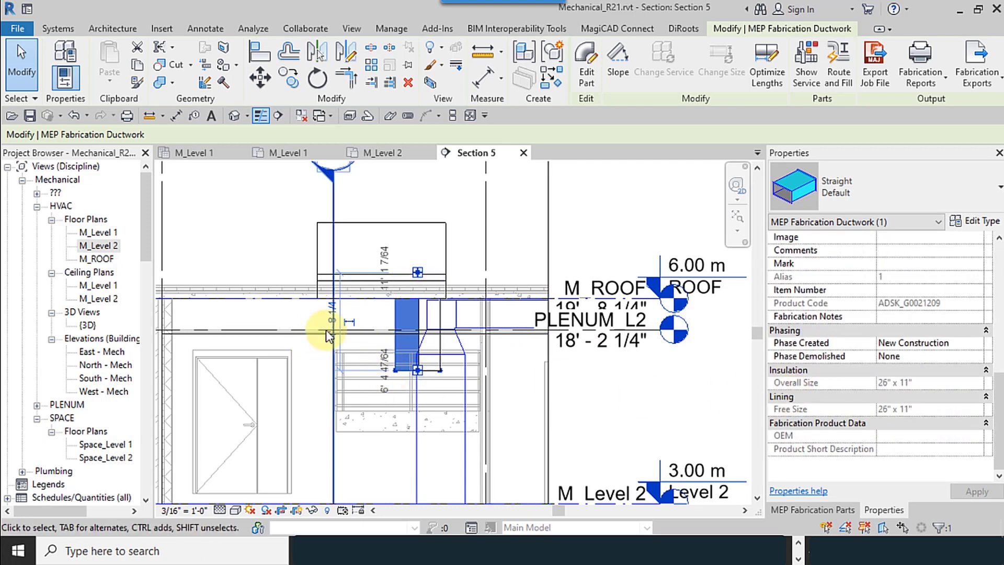
scroll(426, 309, "up", 3)
left_click(396, 220)
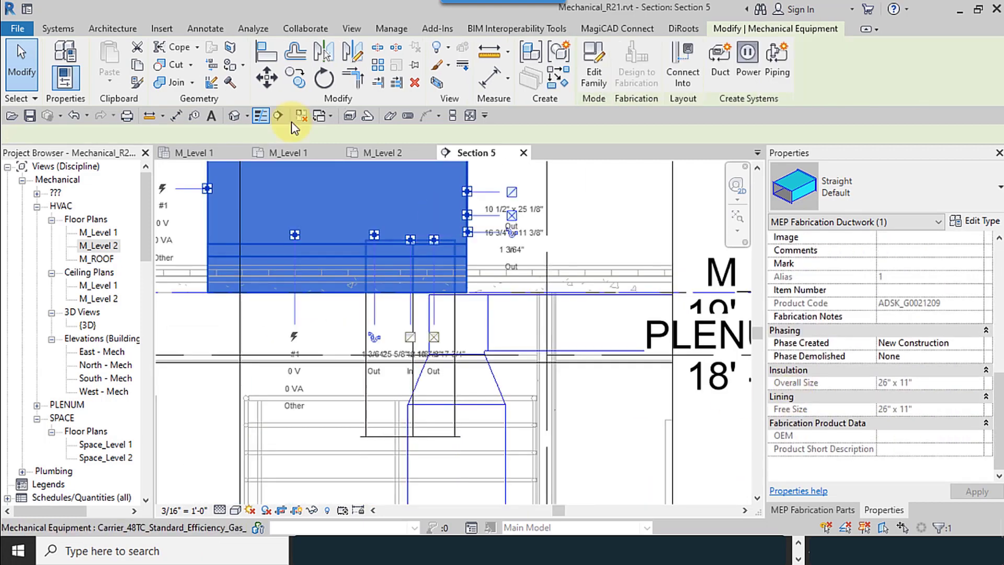
Open the default 3D view with BX and orbit to see the ducts beneath the rooftop unit
key("b")
key("x")
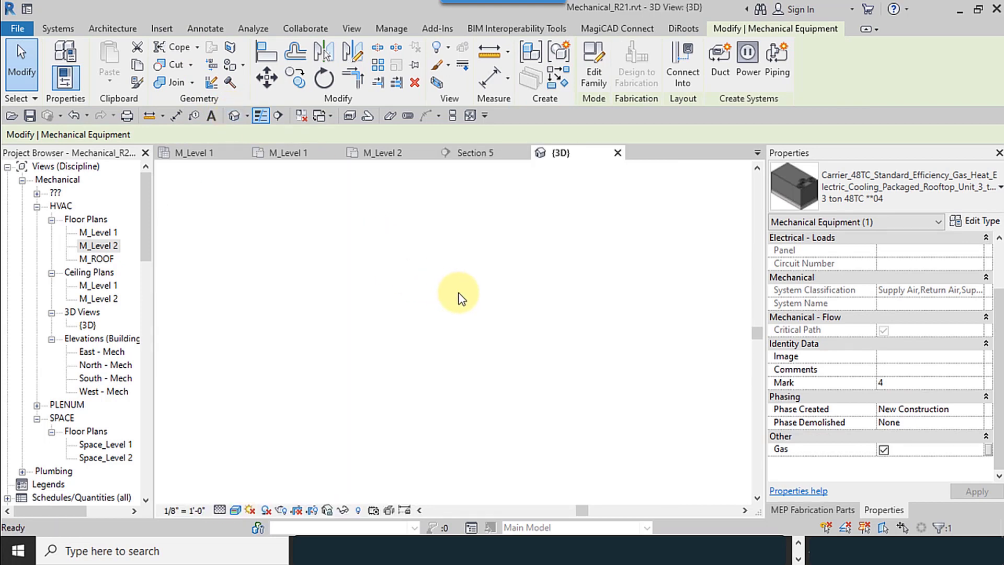
left_click(585, 262)
scroll(440, 310, "up", 5)
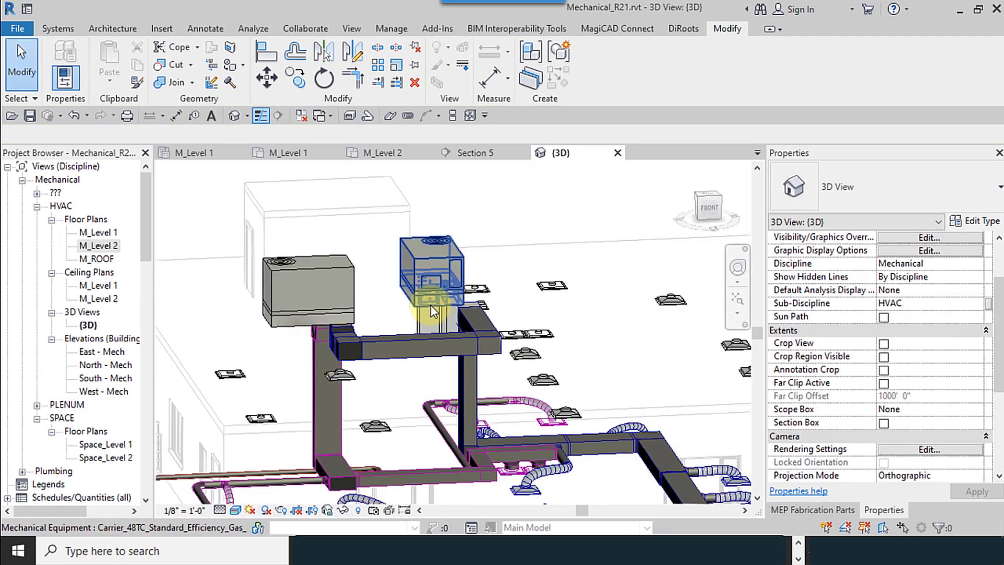
left_click(431, 305)
middle_click_drag(443, 395, 741, 341, "shift")
scroll(478, 350, "up", 5)
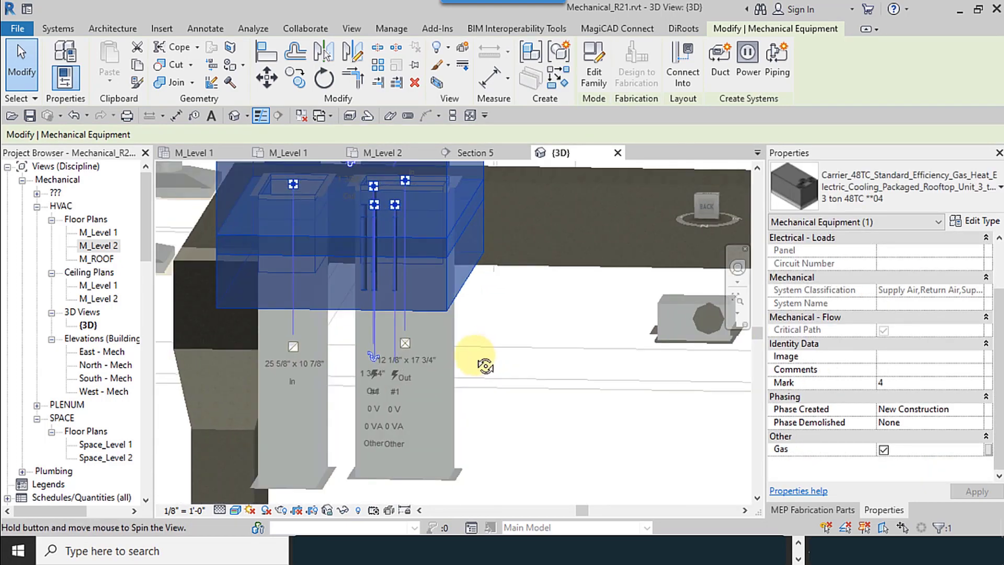
middle_click_drag(485, 367, 463, 340, "shift")
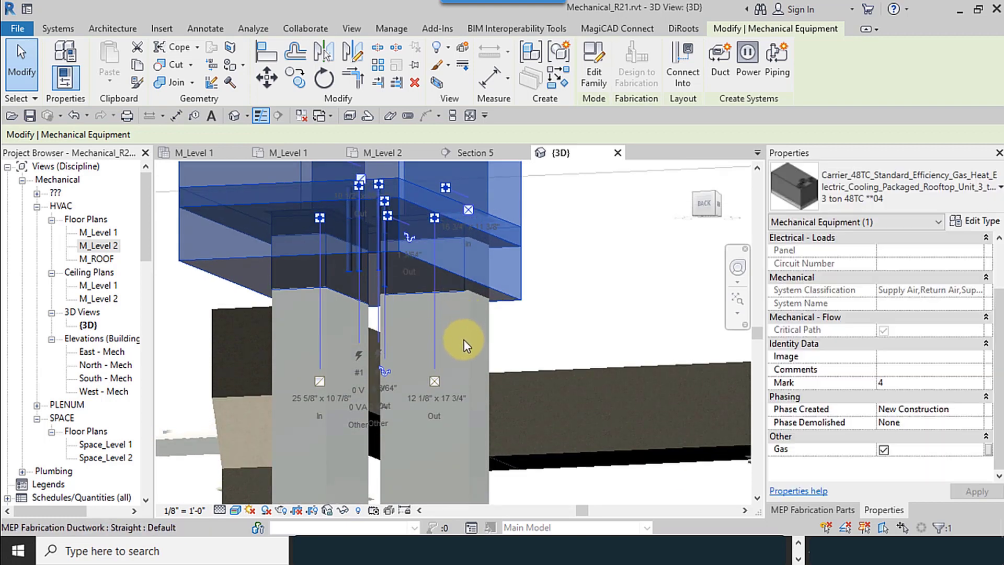
Select the 18" x 12" vertical duct dropping from the unit's outlet connector
left_click(476, 334)
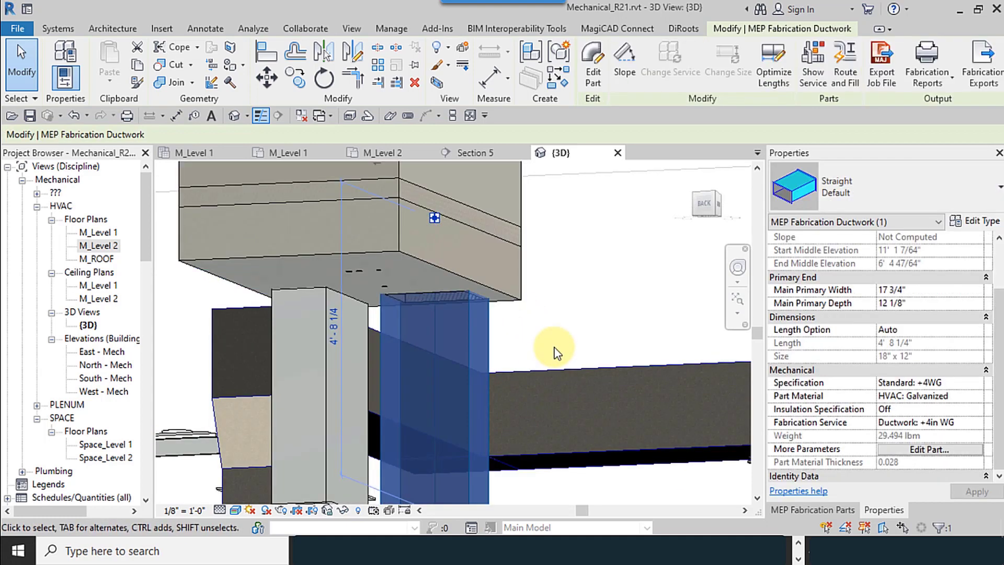
scroll(555, 353, "down", 5)
mouse_move(550, 354)
middle_mouse_down("shift")
mouse_move(587, 418)
mouse_move(583, 410)
middle_mouse_up("shift")
left_click(842, 510)
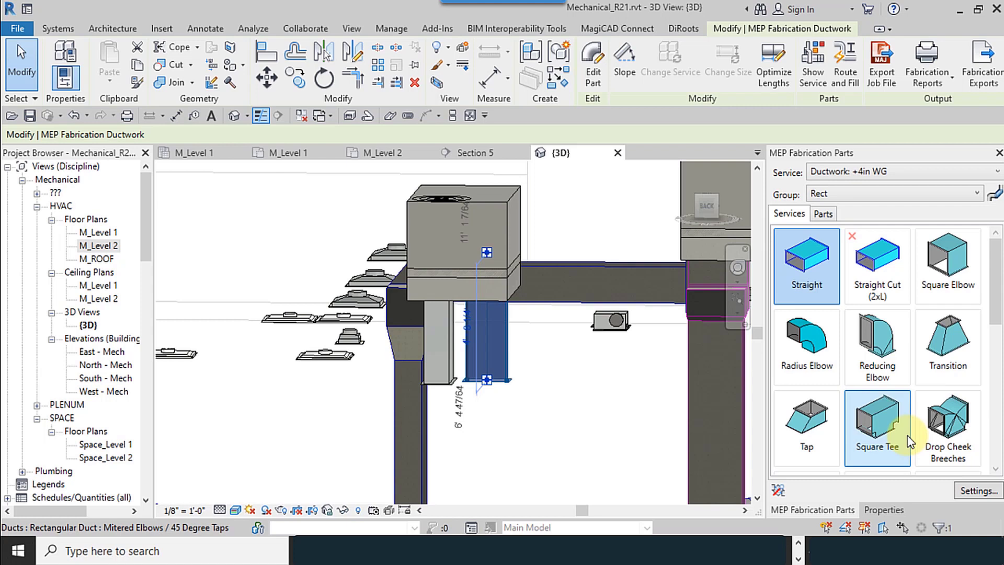
Delete both vertical fabrication duct pieces under the rooftop unit, keeping the horizontal run
key("Escape")
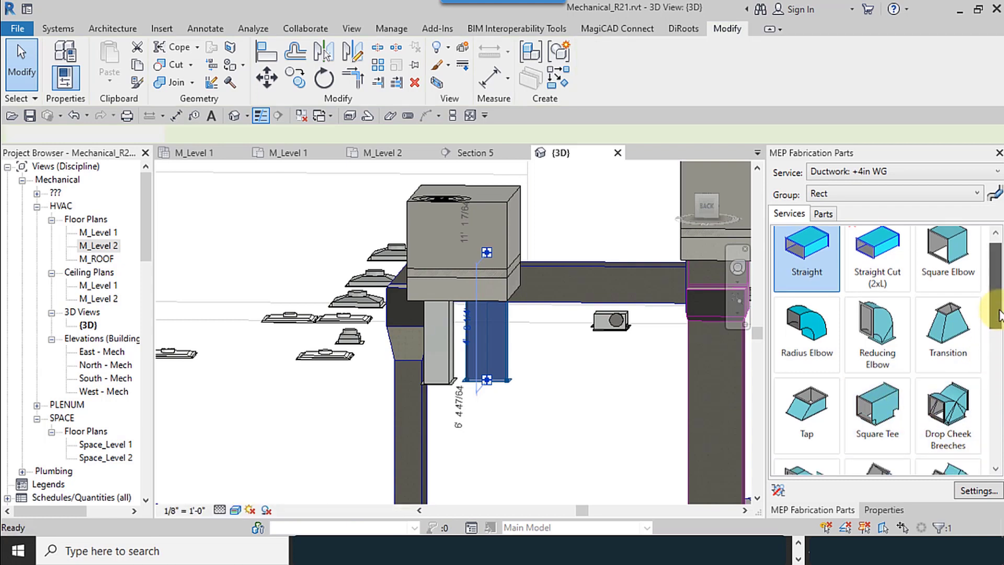
scroll(1000, 342, "down", 2)
left_click_drag(1000, 343, 1000, 291)
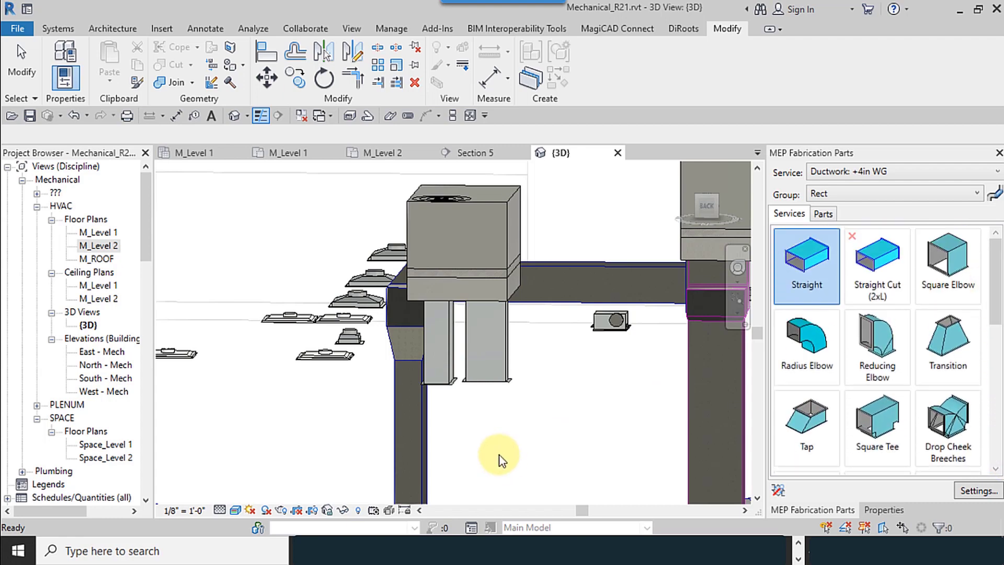
left_click(482, 395)
key("Escape")
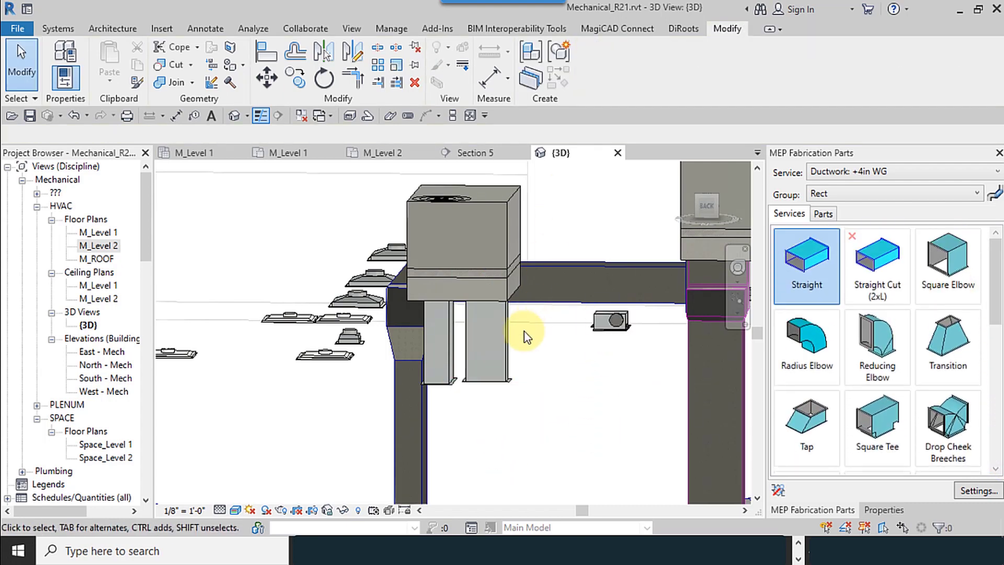
key("ctrl+Left")
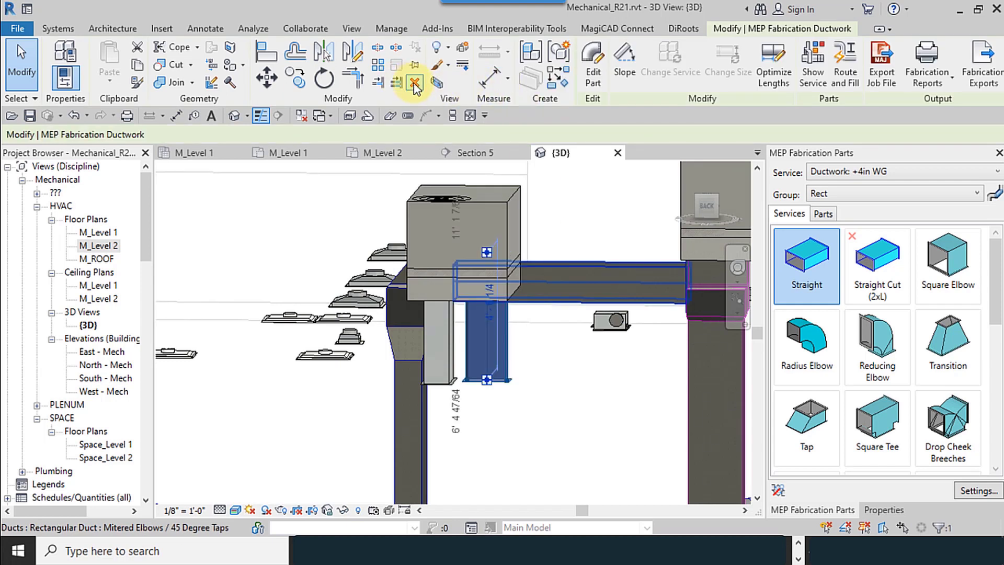
left_click(415, 87)
key("ctrl+Left")
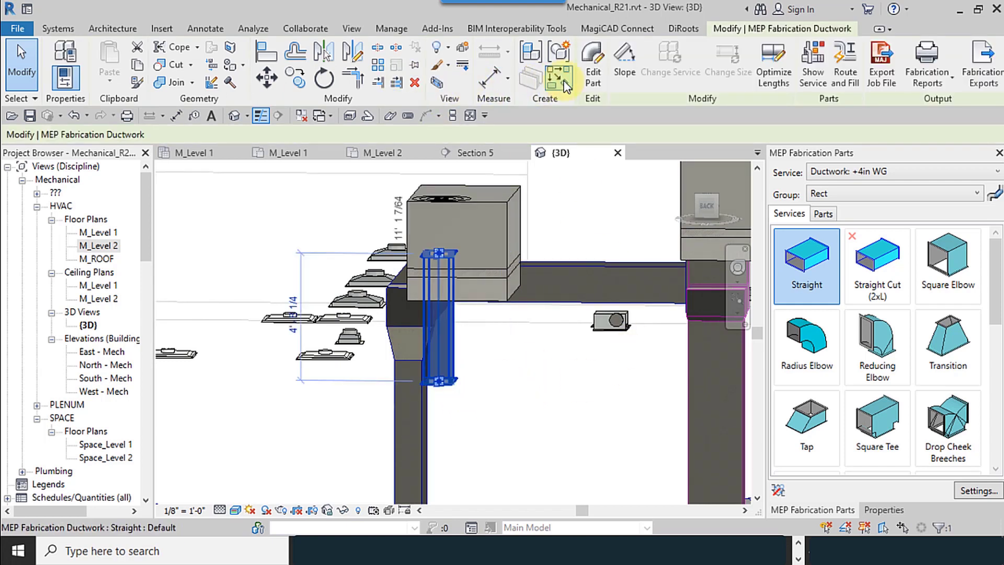
left_click(415, 84)
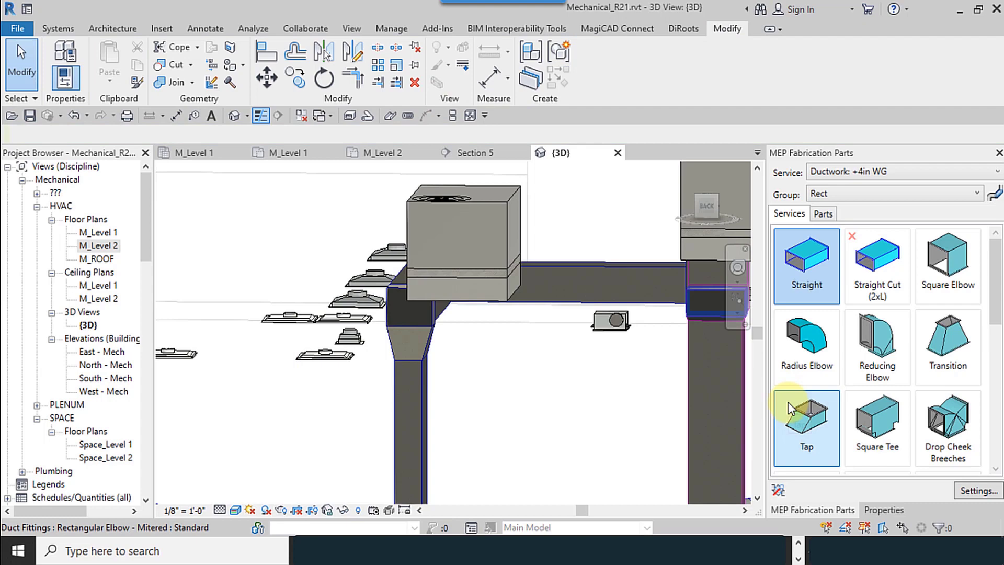
left_click(866, 510)
left_click(813, 510)
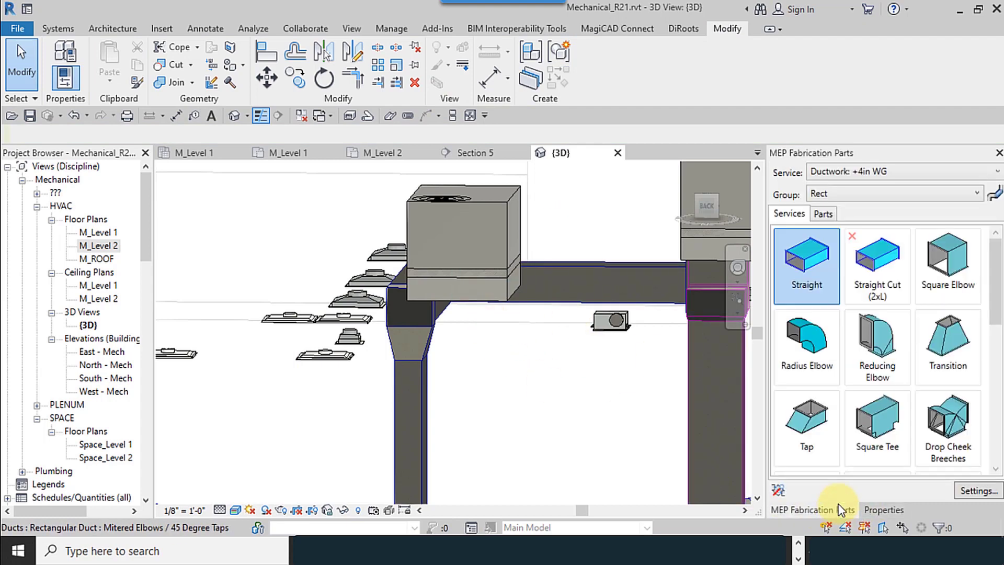
In Fabrication Settings, unload the DuctBoard and Ductwork +4in WG services
left_click(989, 496)
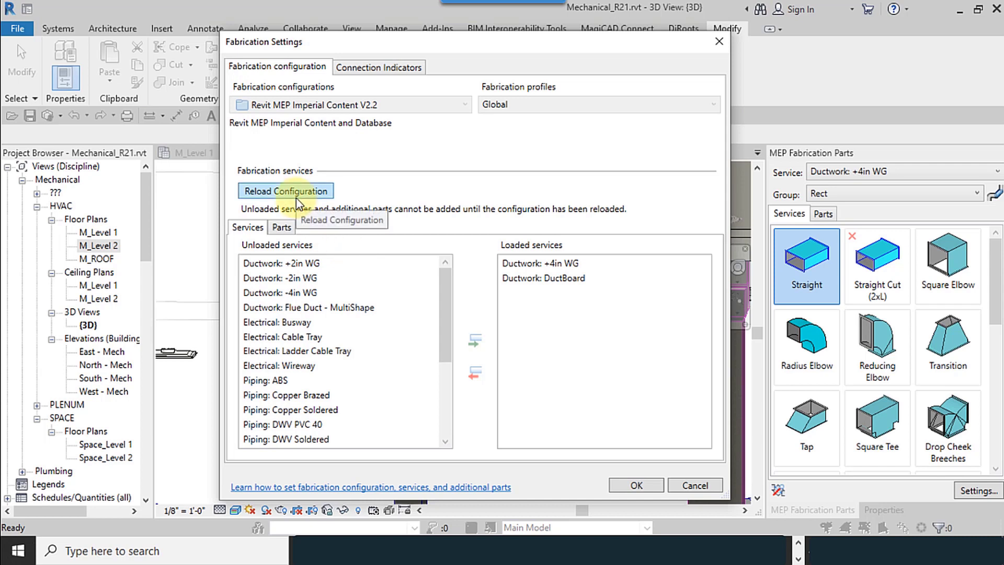
left_click(507, 263)
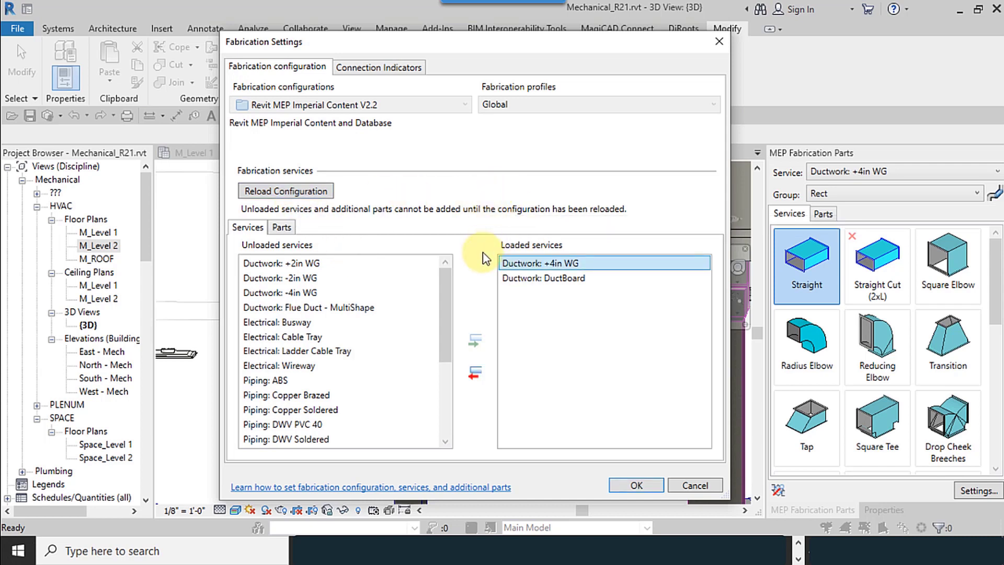
left_click(475, 373)
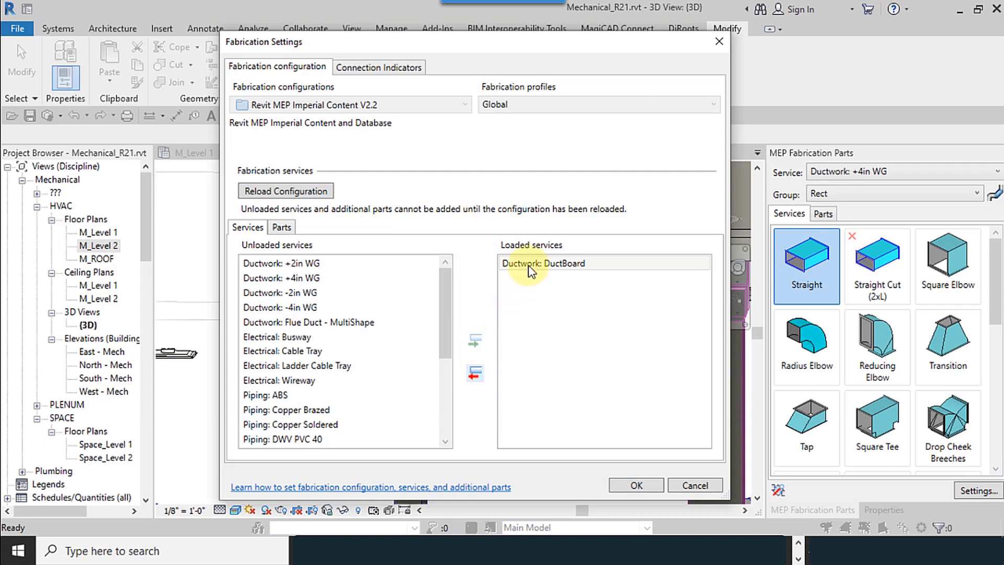
left_click(284, 278)
left_click(475, 341)
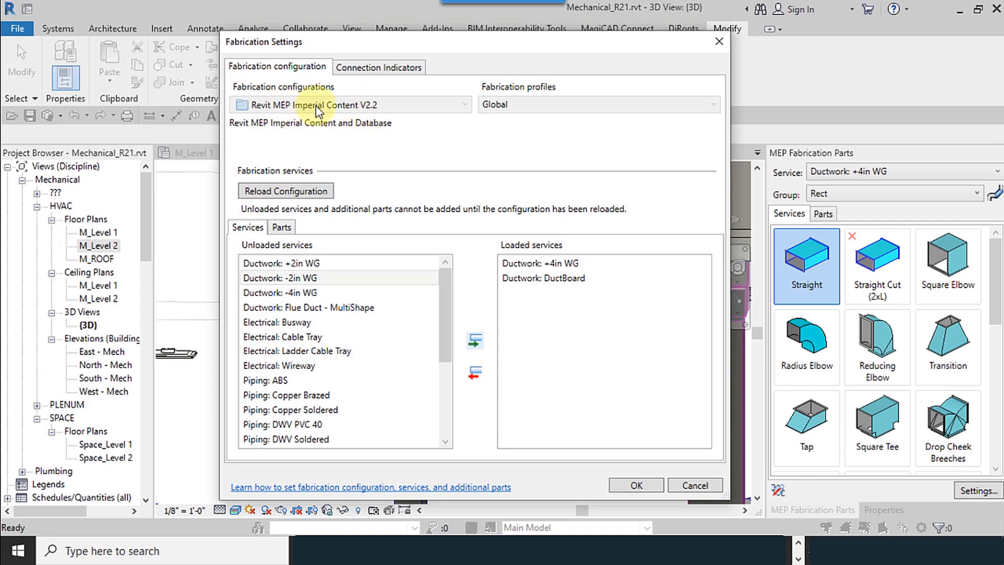
left_click(528, 278)
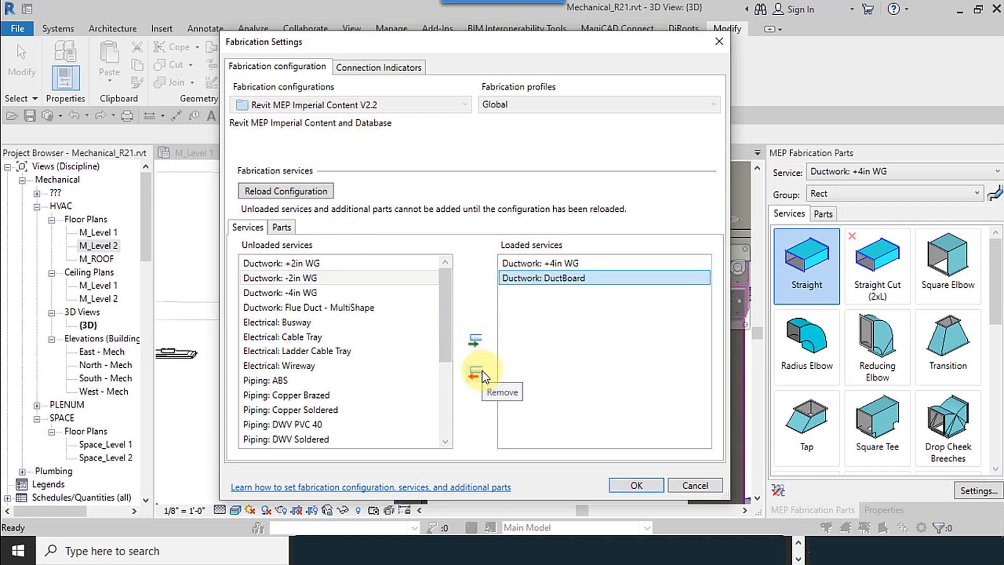
left_click(481, 373)
left_click(532, 267)
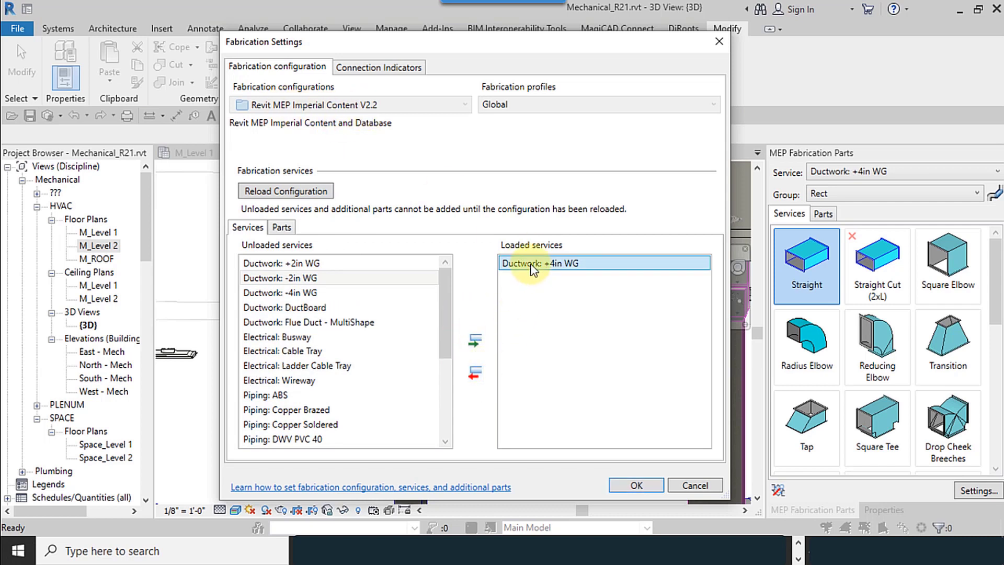
left_click(476, 373)
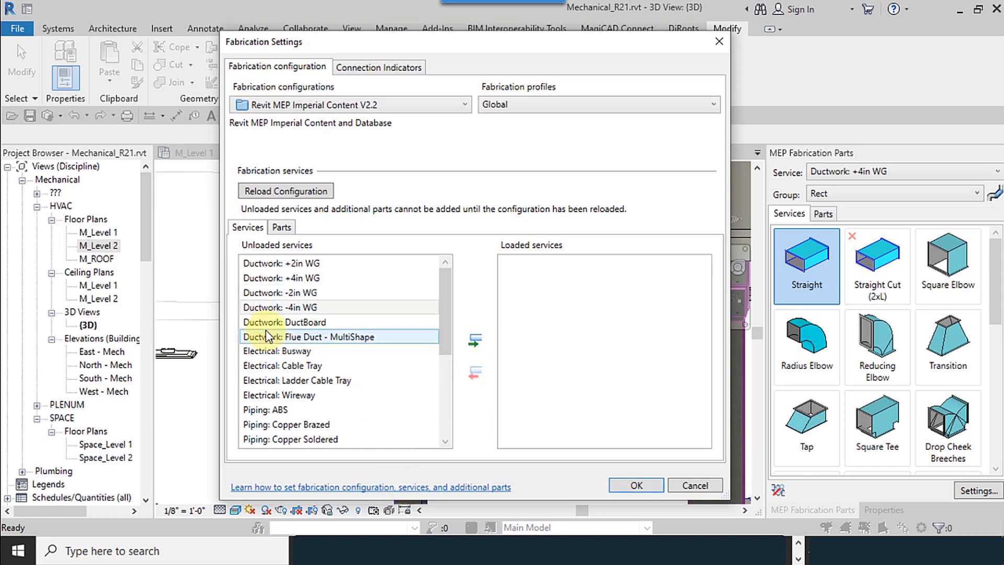
Switch the fabrication configuration to Imperial Content V3.06, then cancel the dialog
left_click(287, 111)
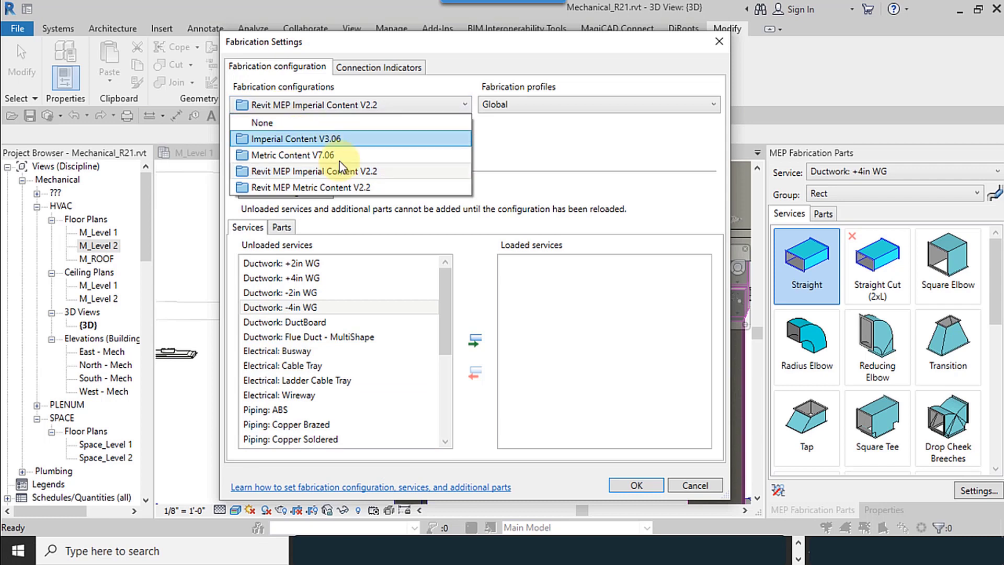
left_click(408, 237)
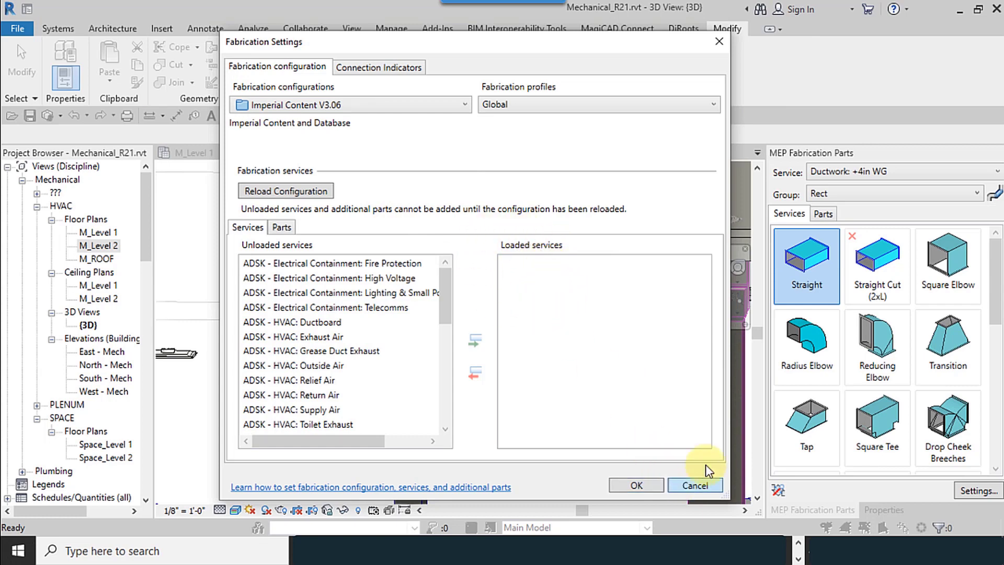
left_click(697, 485)
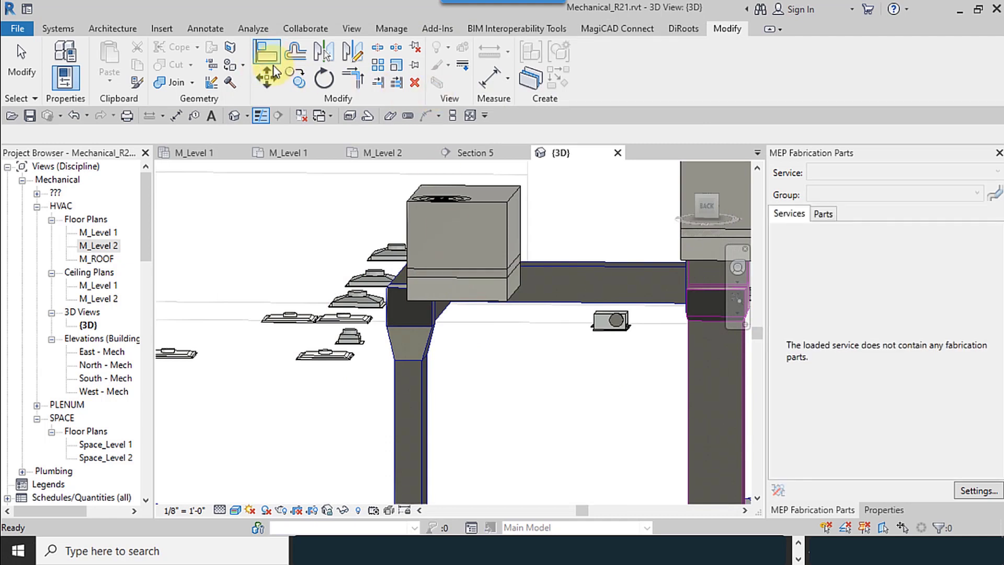
left_click(81, 126)
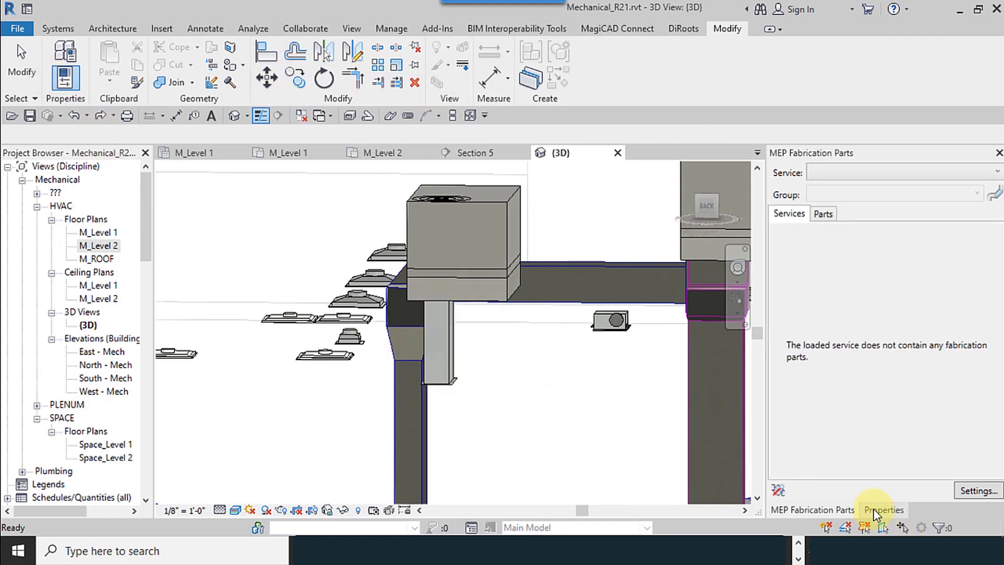
left_click(978, 492)
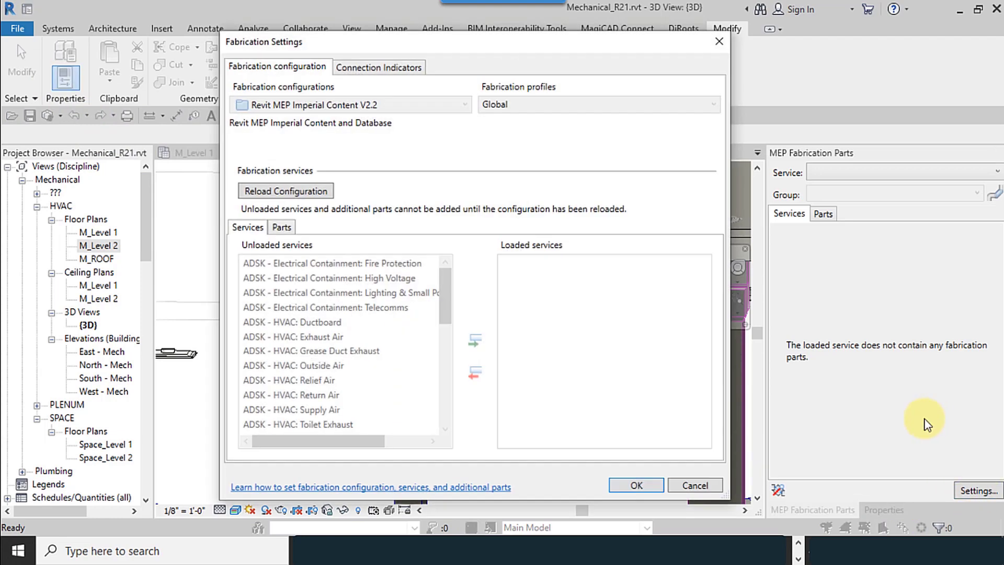
left_click(694, 479)
left_click(453, 343)
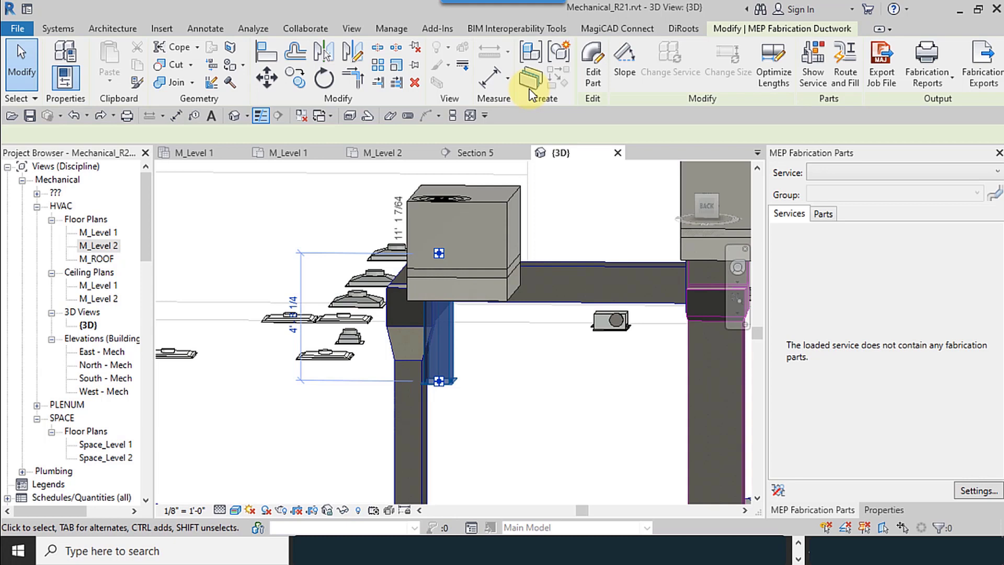
left_click(416, 85)
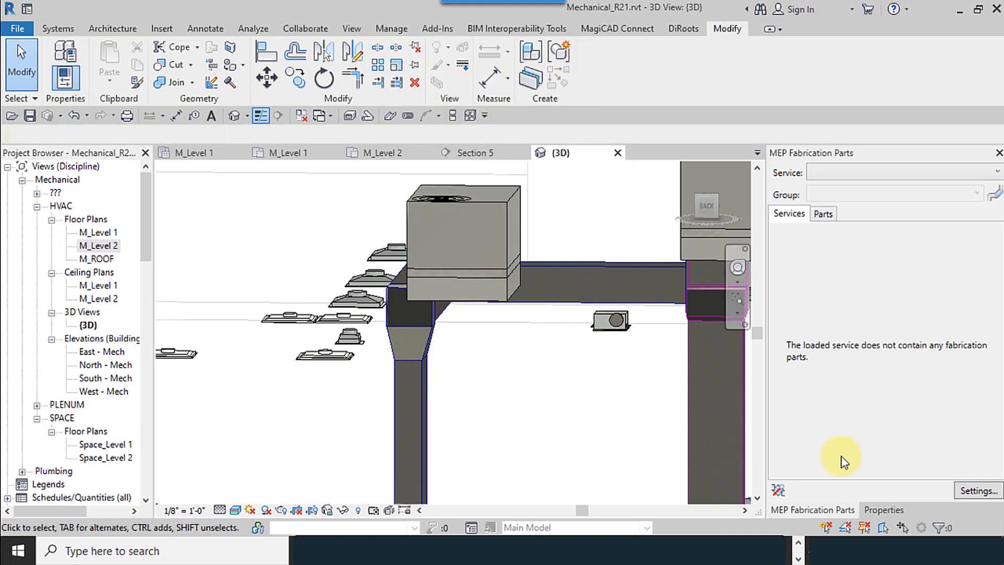
Reload the Imperial Content V2.2 configuration with only Ductwork: +4in WG loaded, and confirm
left_click(979, 492)
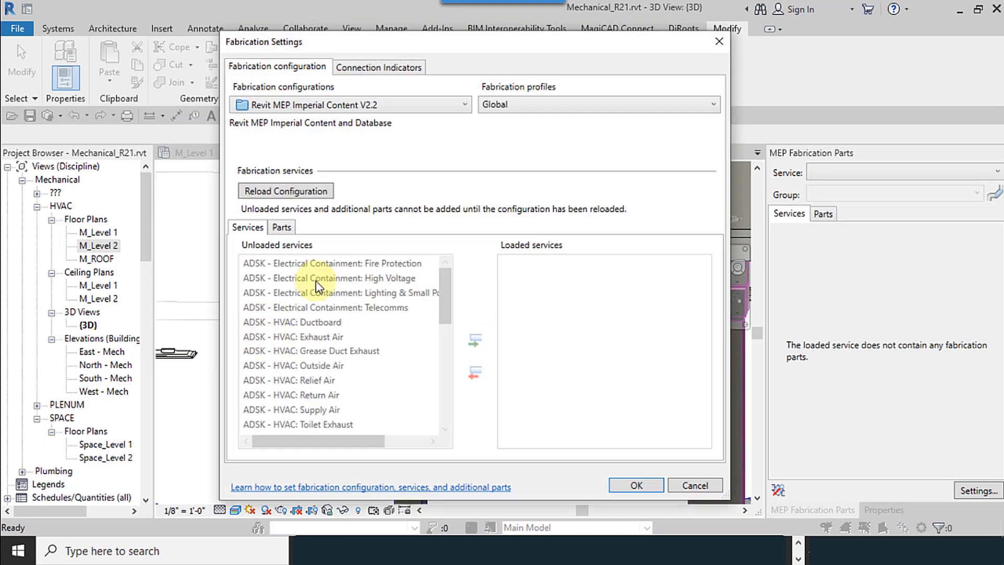
left_click(318, 196)
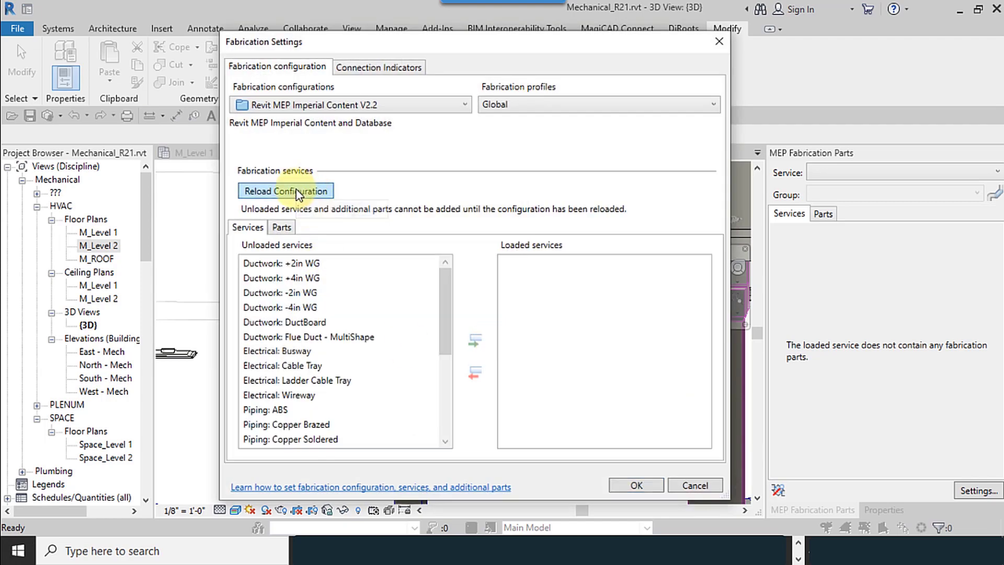
left_click(336, 277)
left_click(625, 486)
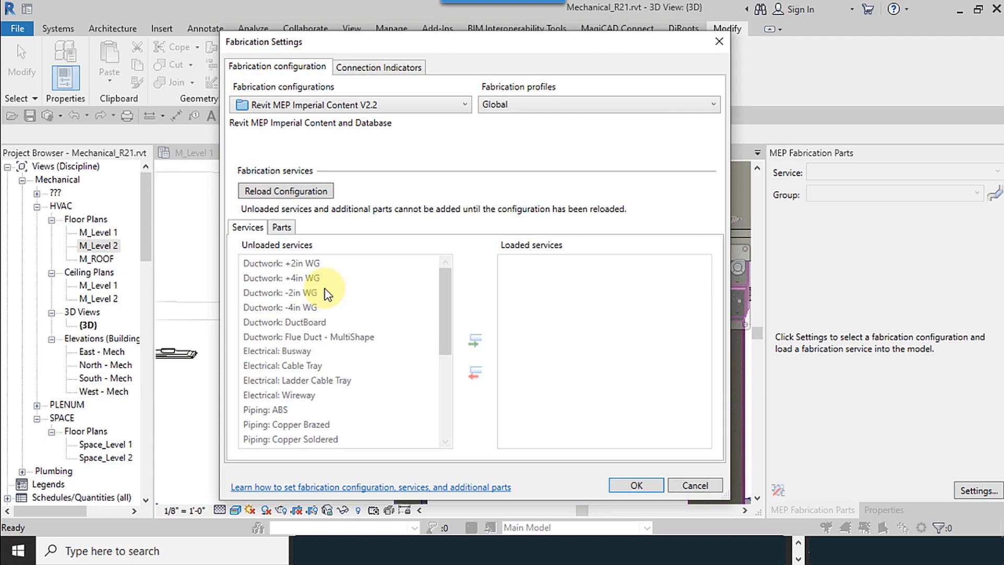
left_click(293, 197)
left_click(309, 277)
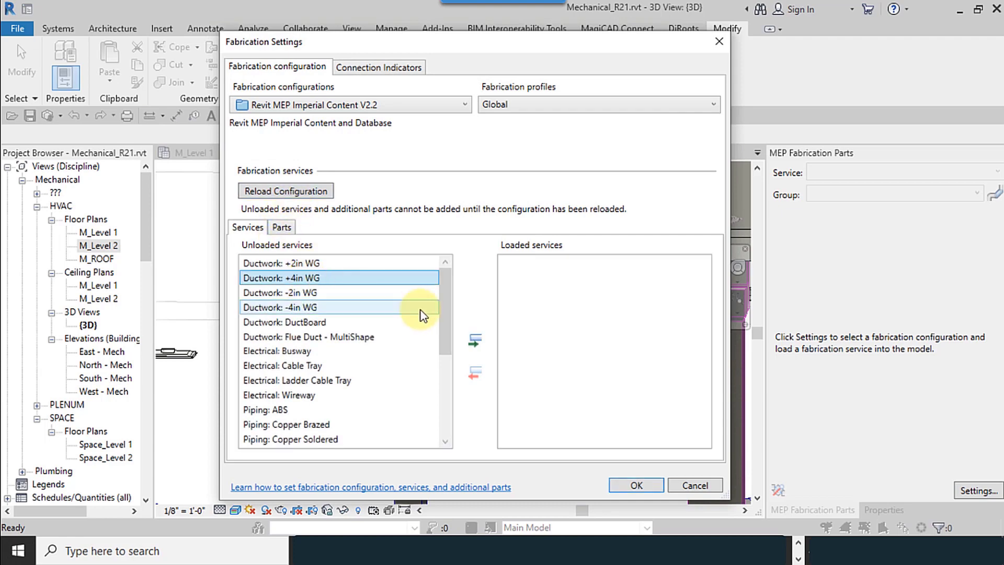
left_click(475, 340)
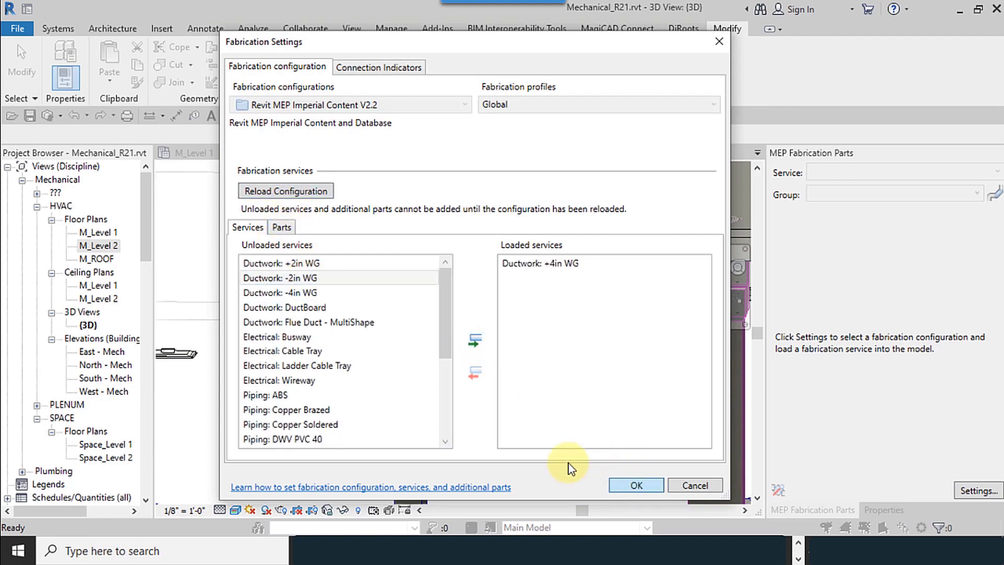
key("Return")
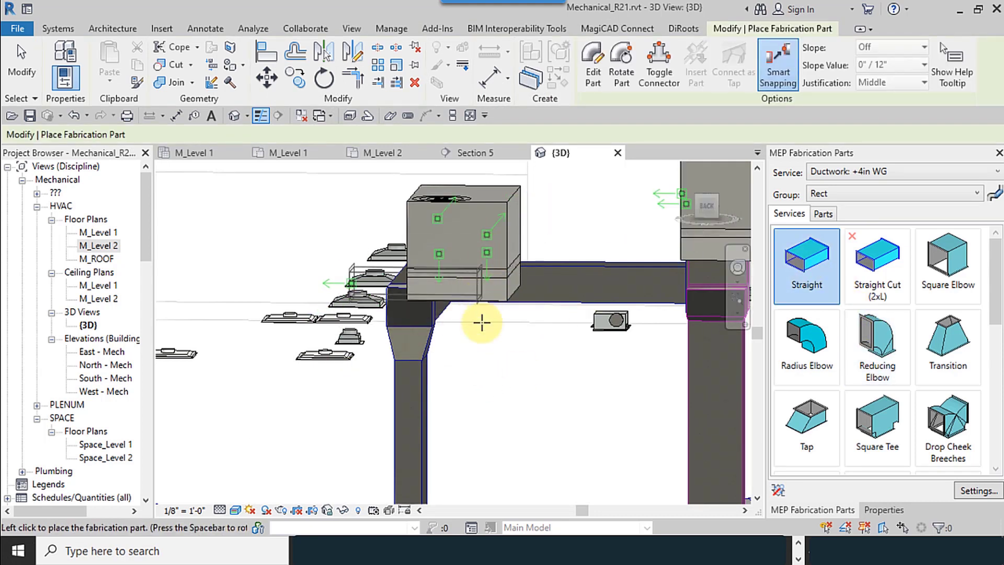
Place a straight +4in WG fabrication duct at the rooftop unit's connector in the 3D view
middle_click_drag(482, 322, 460, 272, "shift")
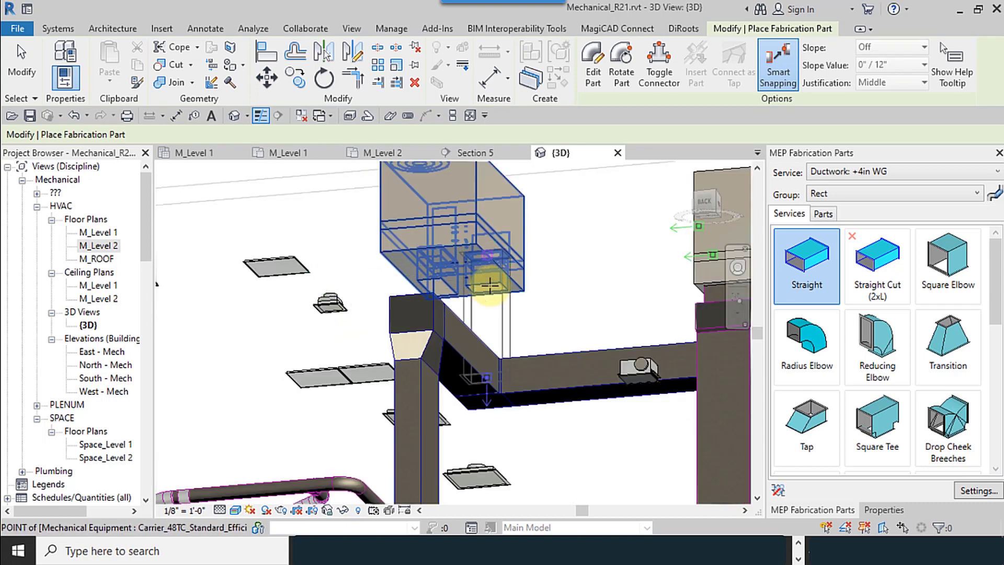
left_click(491, 286)
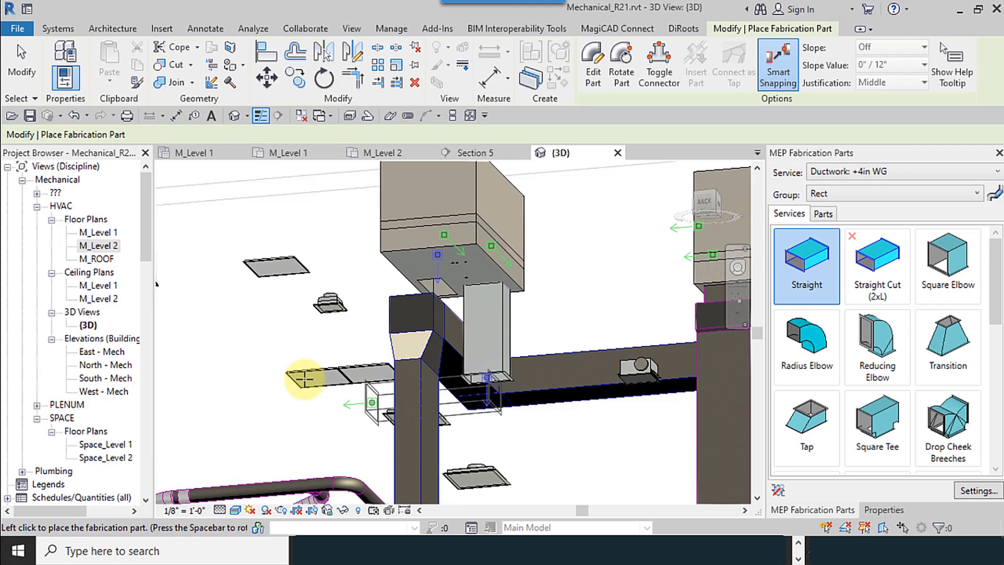
key("Escape")
left_click(883, 509)
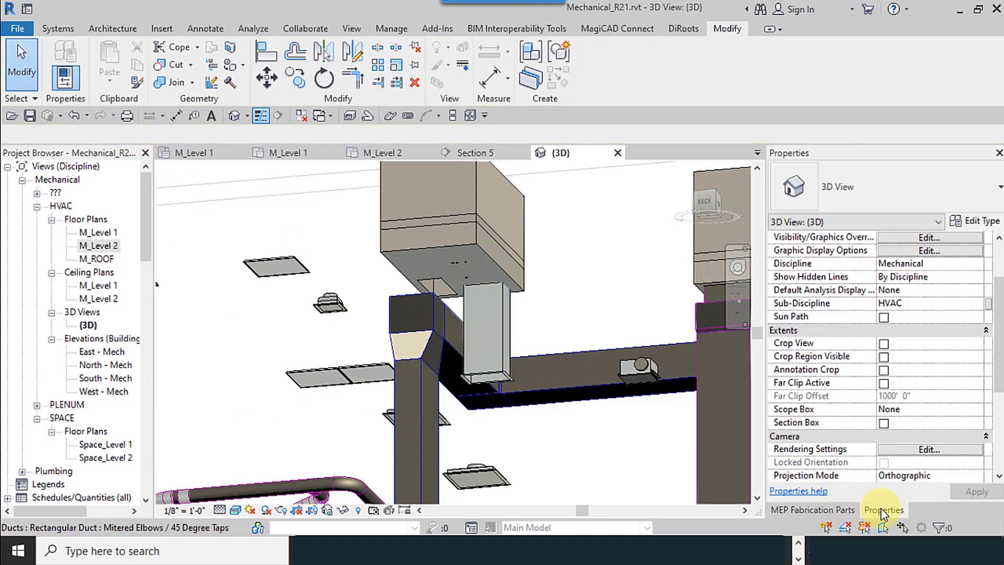
Review the +4in WG loaded service in Fabrication Settings and close without changes
left_click(840, 509)
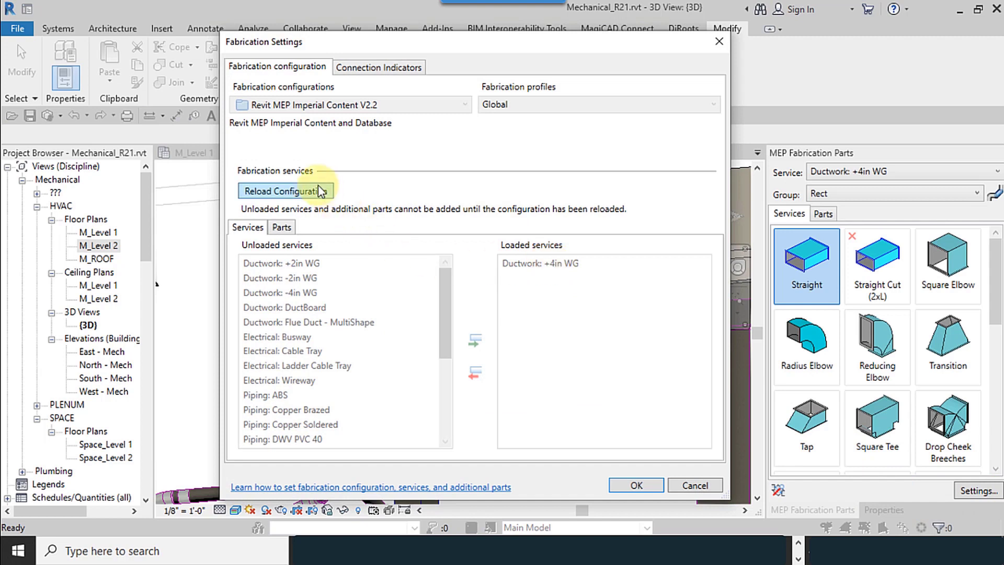
left_click(316, 192)
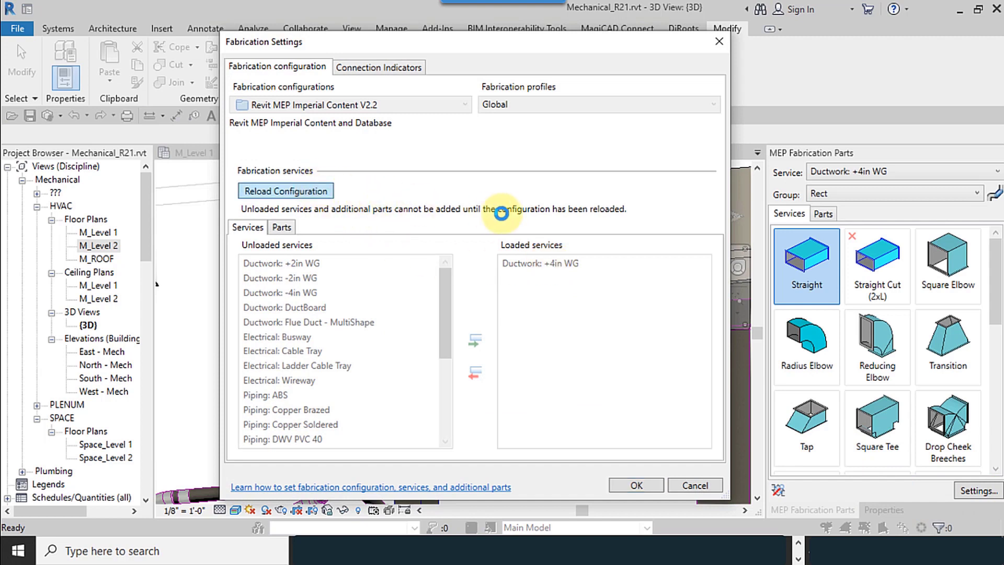
left_click(553, 265)
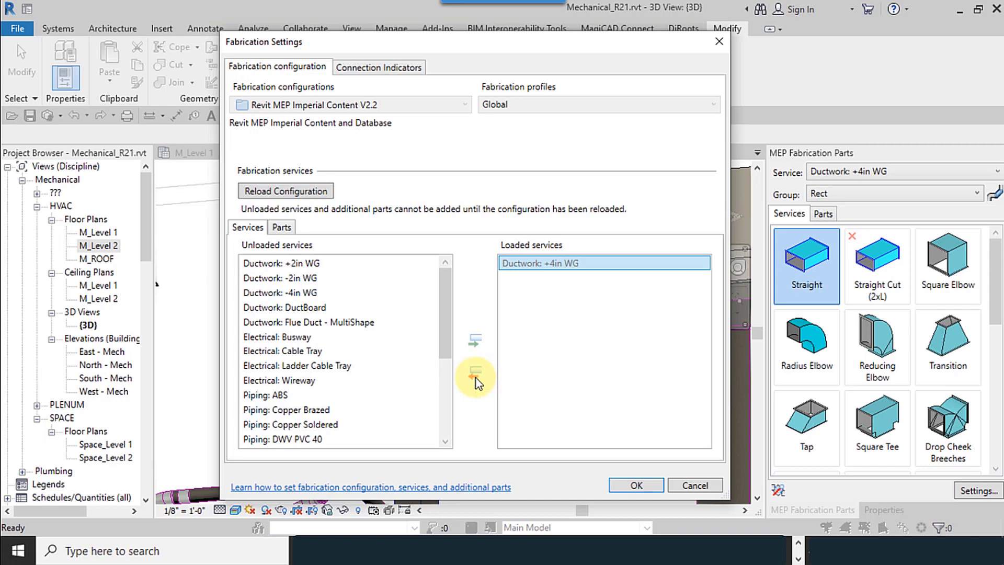
left_click(706, 485)
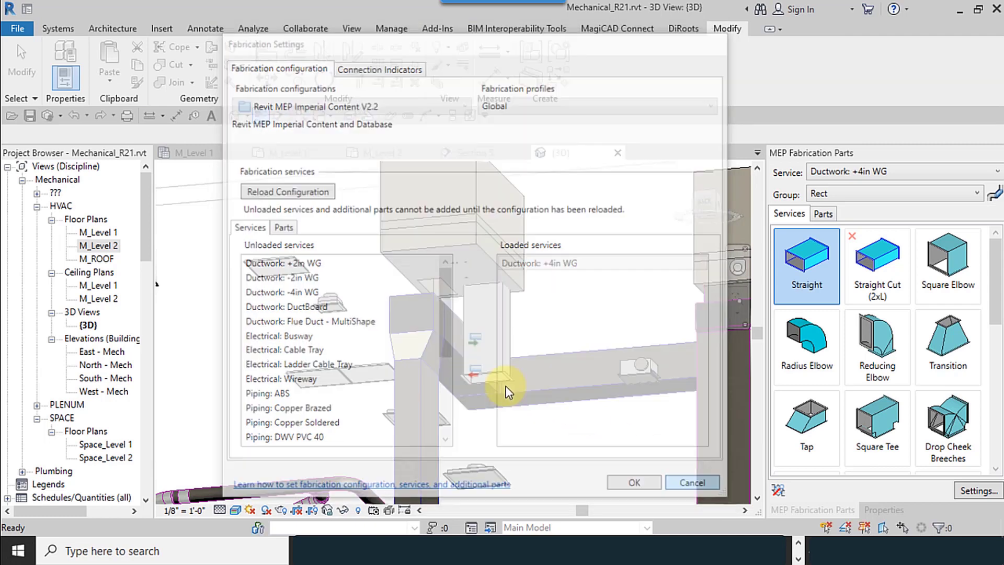
Delete the vertical fabrication duct beneath the rooftop unit
left_click(502, 311)
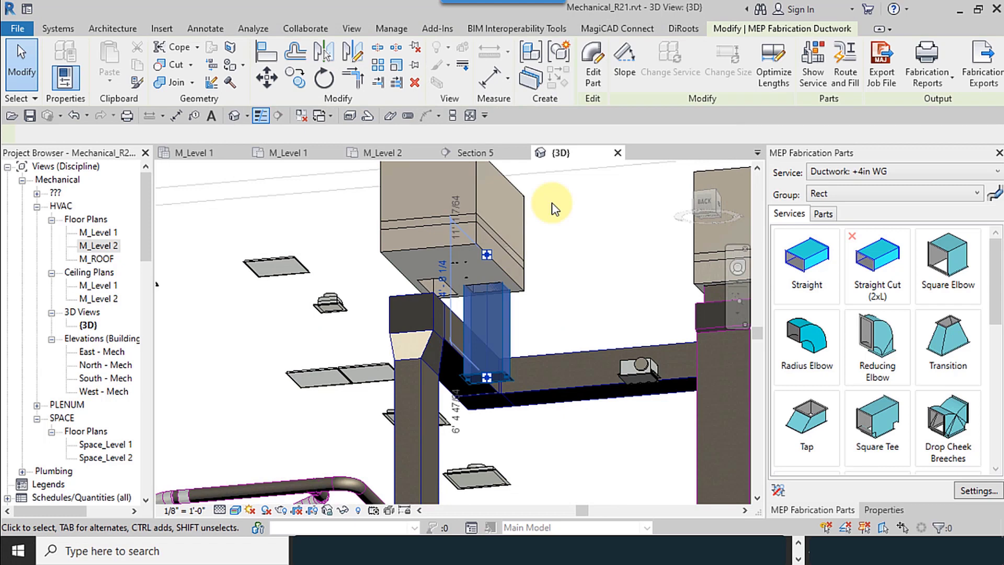
left_click(416, 82)
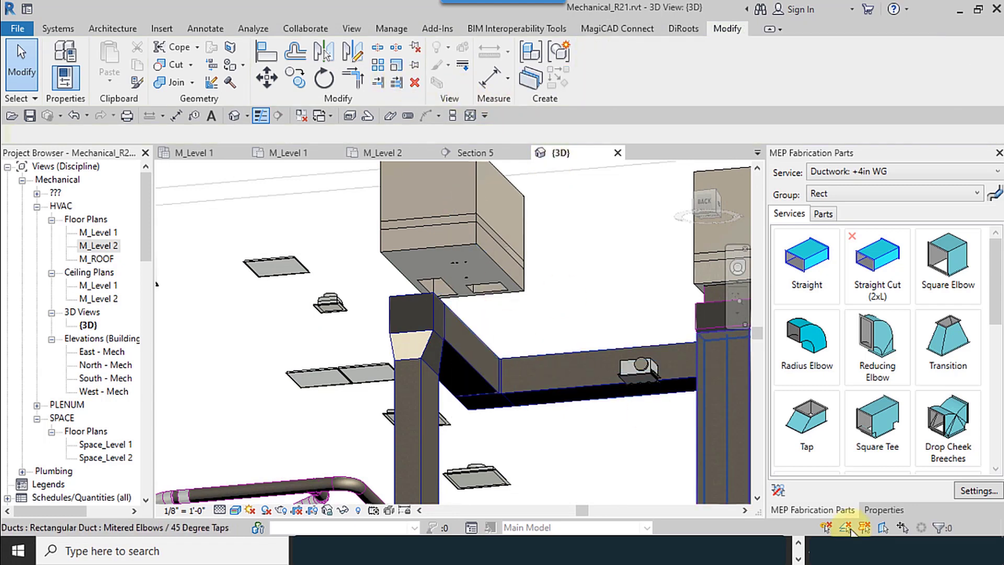
left_click(965, 489)
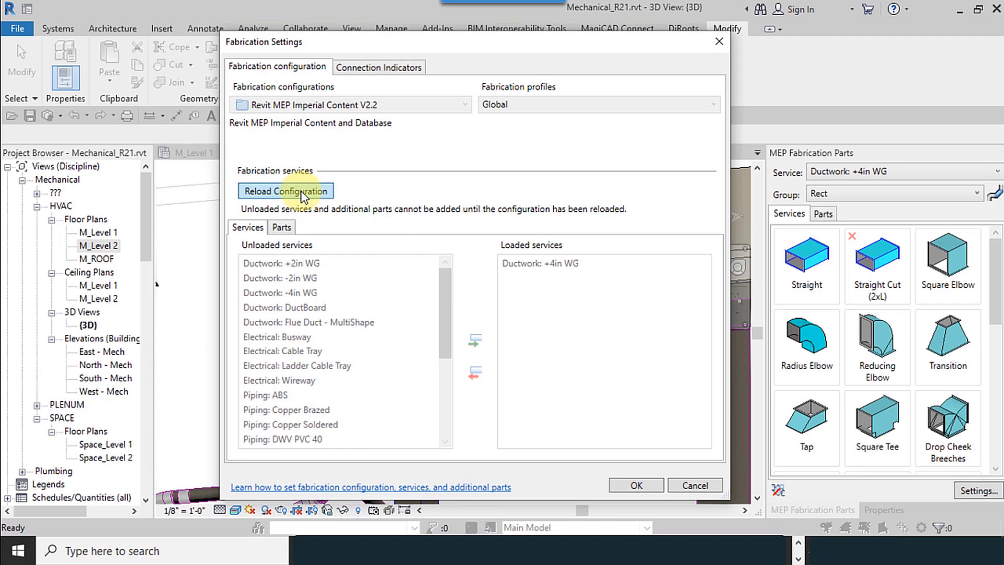
Unload the +4in WG service and browse the Metric Content V7.06 configuration's services
left_click(523, 264)
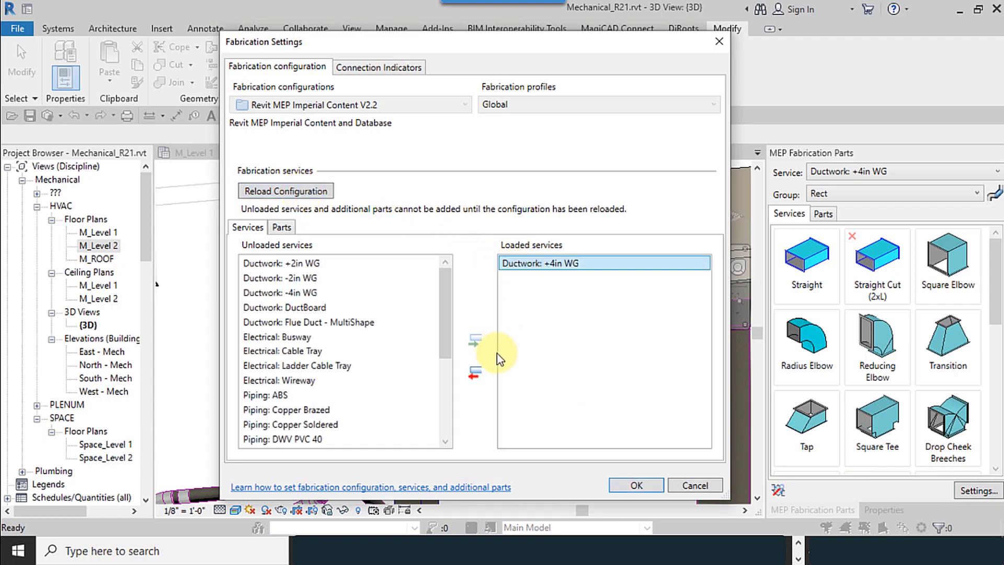
left_click(475, 373)
left_click(322, 106)
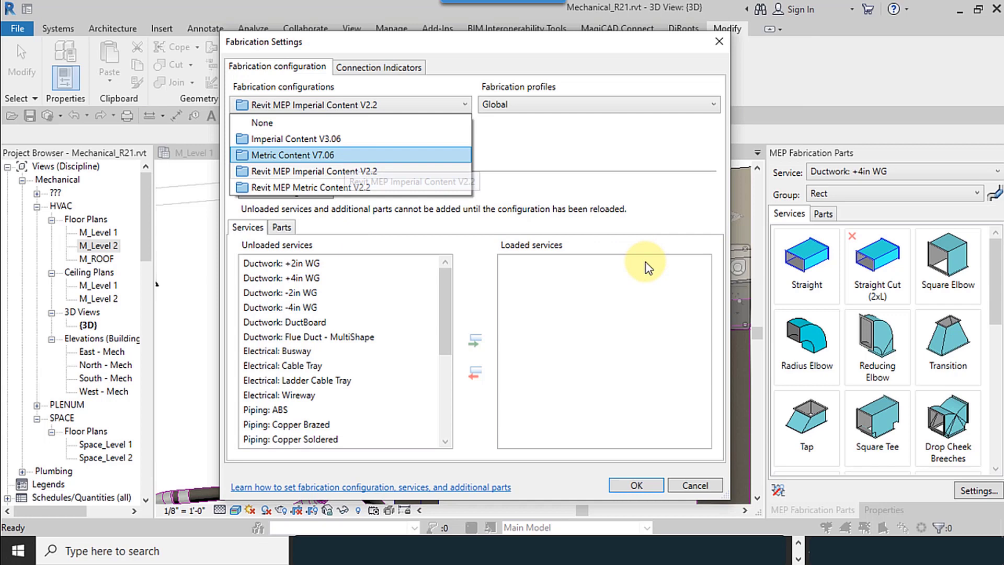
key("Return")
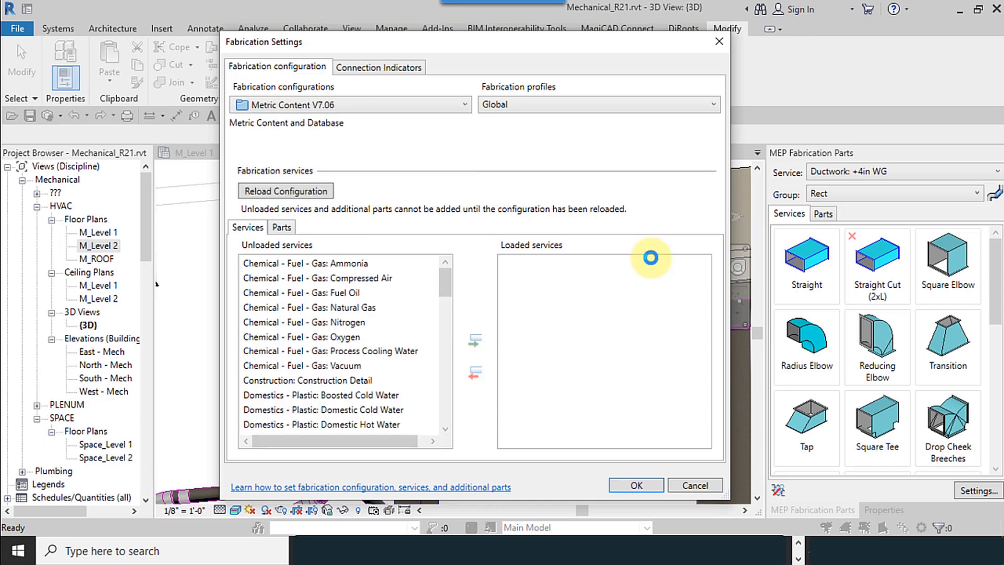
scroll(382, 344, "down", 20)
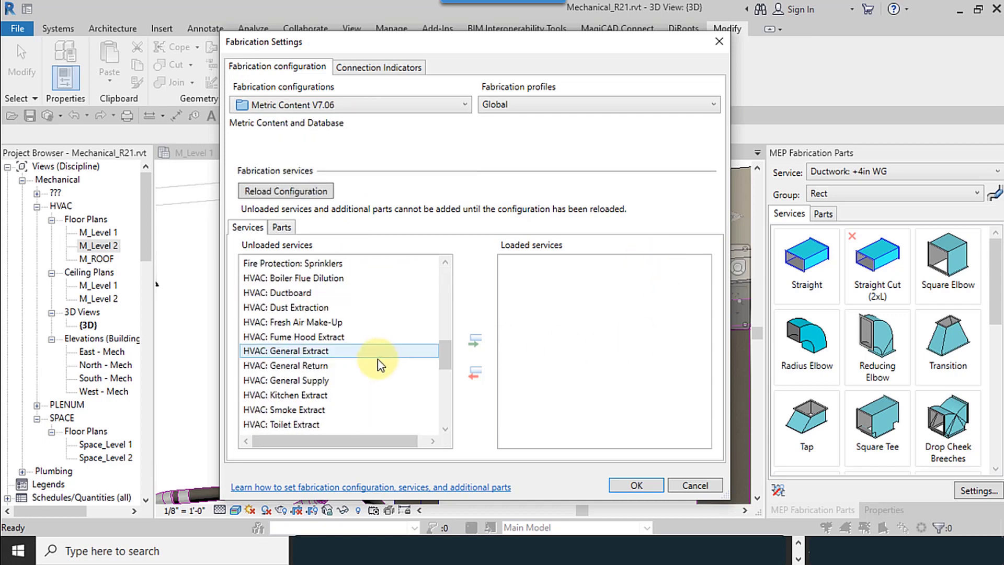
scroll(378, 361, "up", 4)
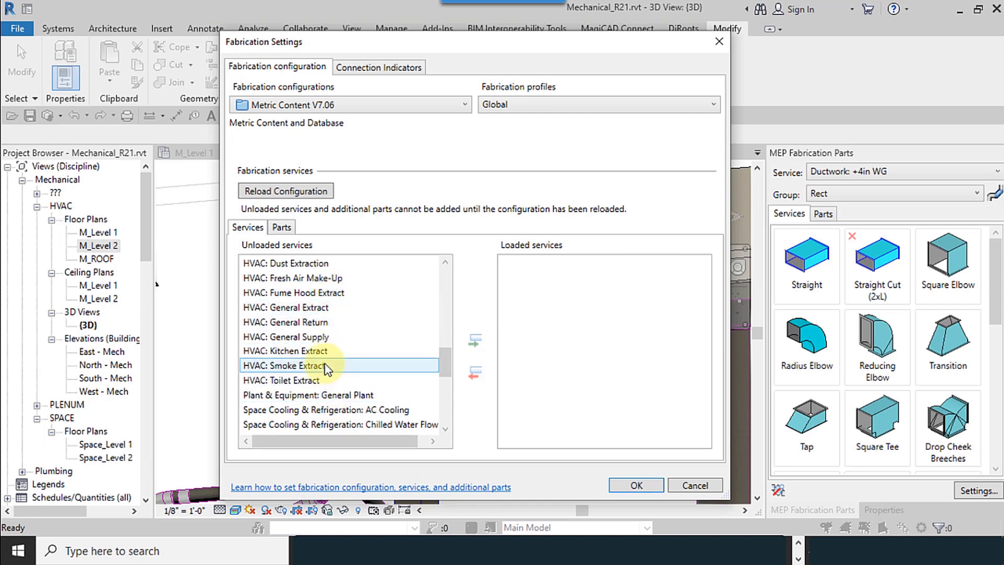
scroll(325, 366, "up", 1)
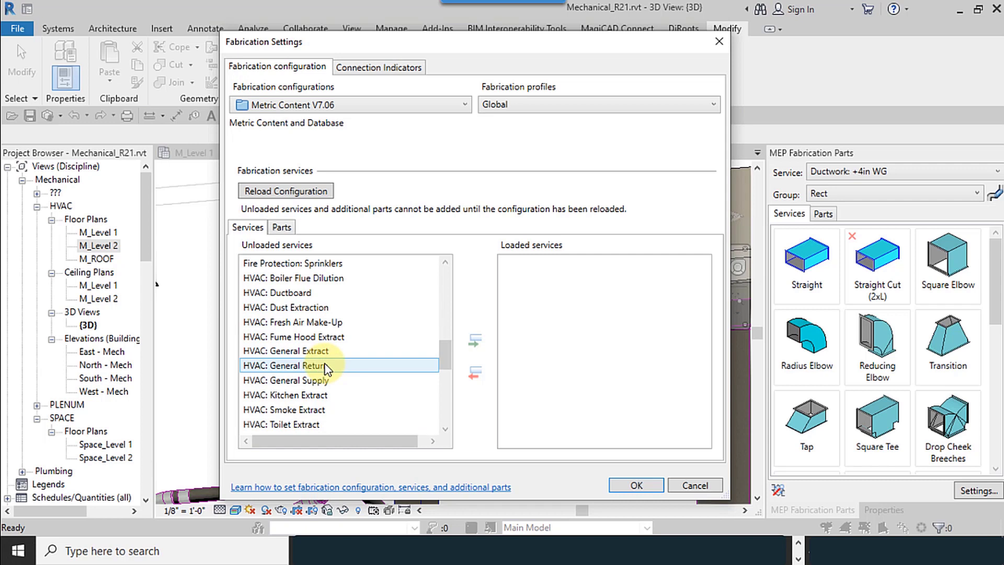
Switch to Imperial Content V3.06 and load the ADSK - HVAC: Ductboard service
left_click(293, 293)
left_click(334, 105)
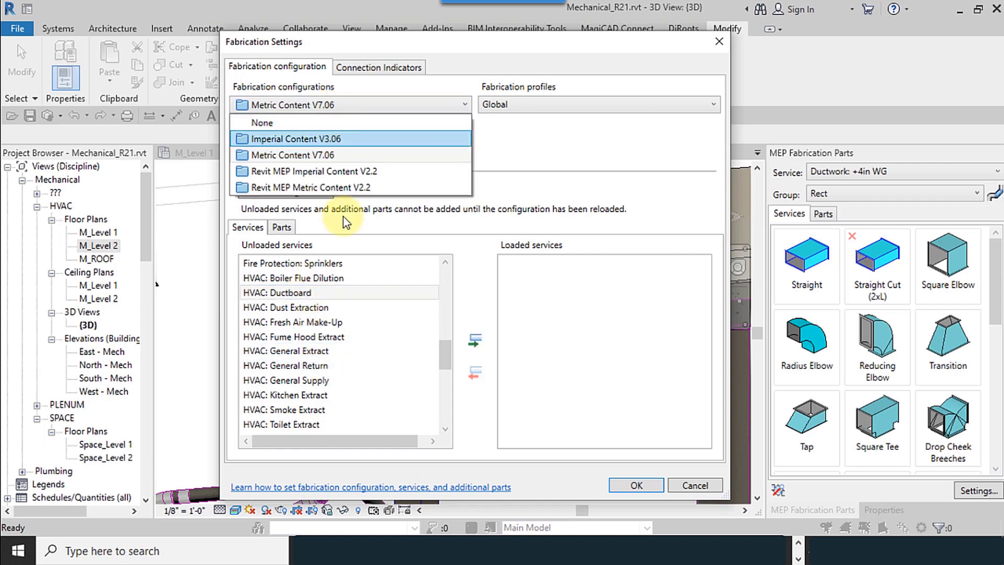
left_click(332, 139)
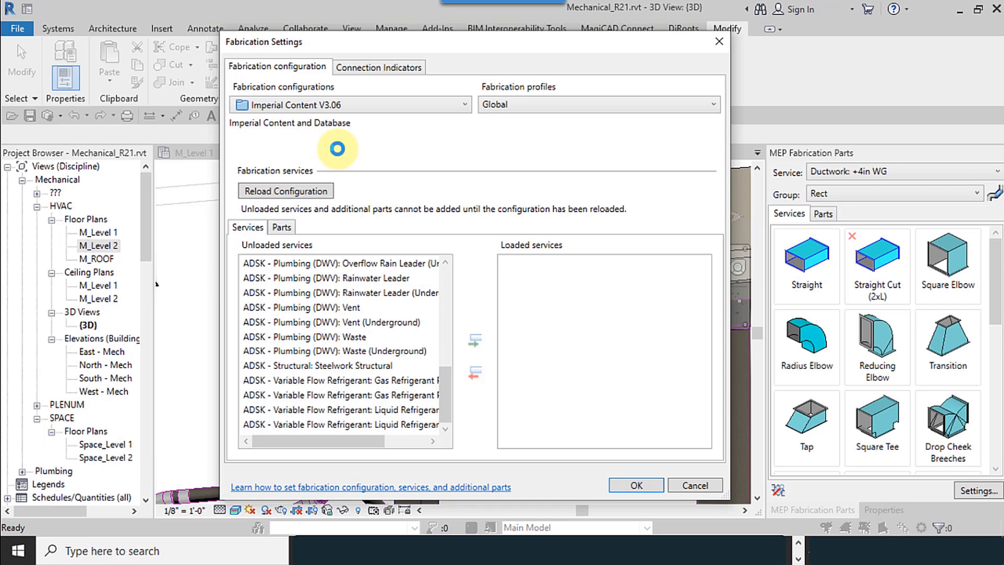
left_click_drag(445, 387, 447, 303)
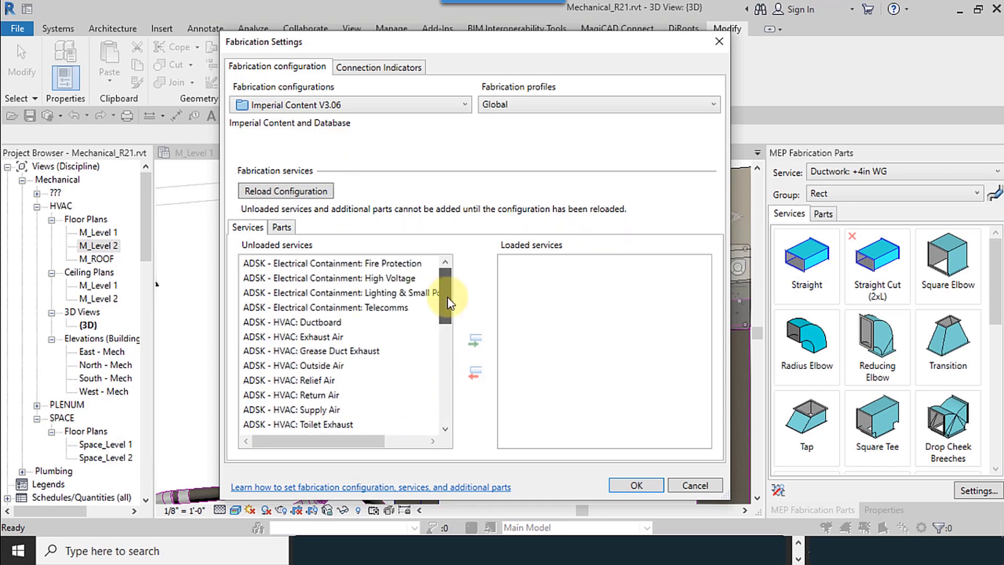
left_click(356, 322)
left_click(476, 339)
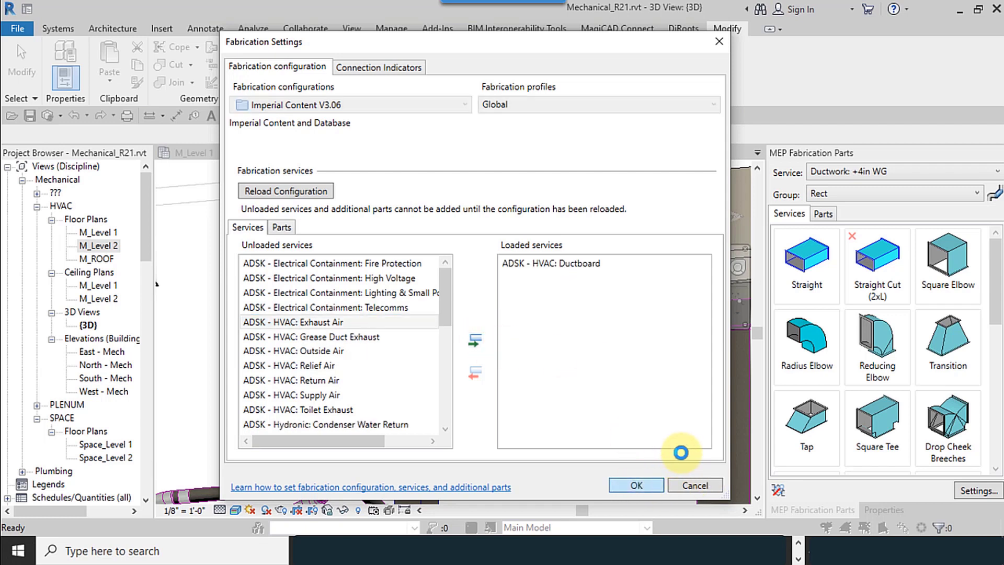
Apply the settings and set the parts palette to ADSK - HVAC: Ductboard, Rectangular group
left_click(647, 482)
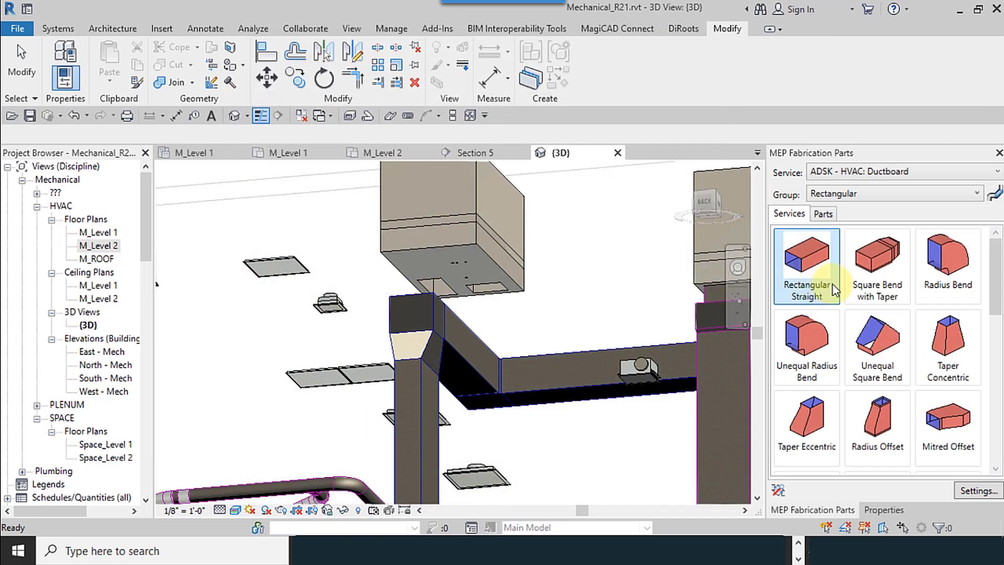
mouse_move(999, 306)
left_mouse_down()
mouse_move(1001, 440)
mouse_move(994, 290)
left_mouse_up()
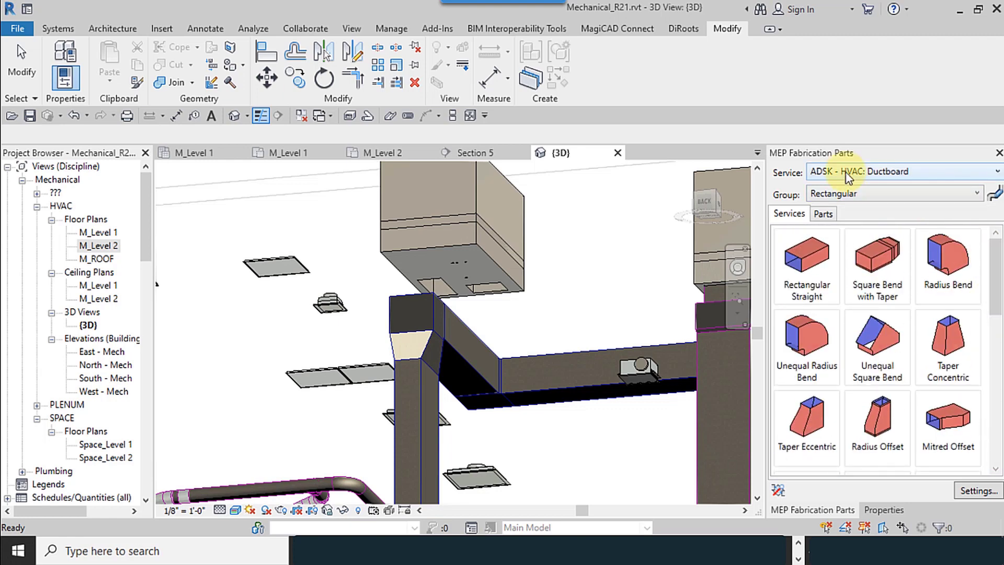
left_click(890, 171)
left_click(863, 188)
left_click(844, 196)
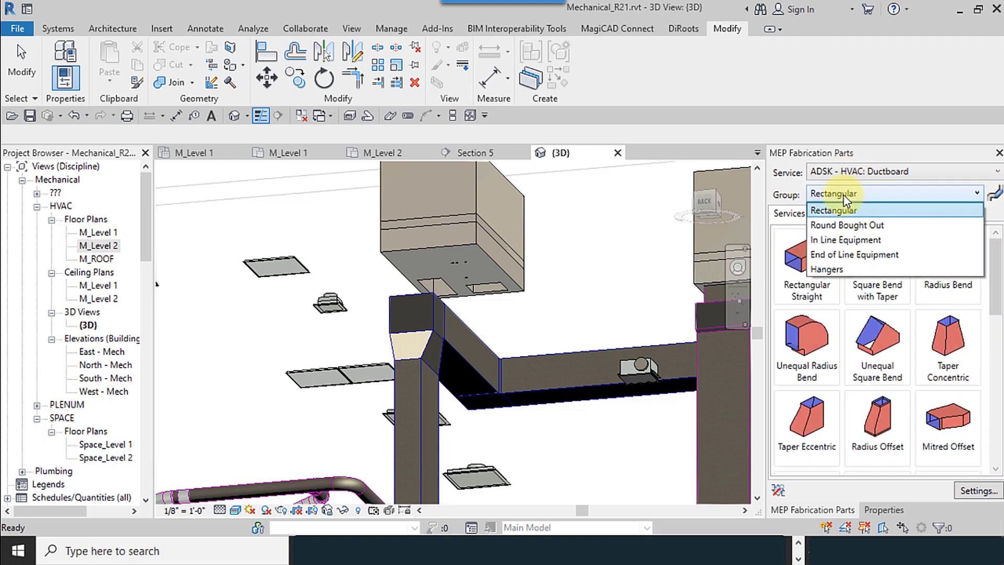
left_click(858, 270)
left_click(873, 171)
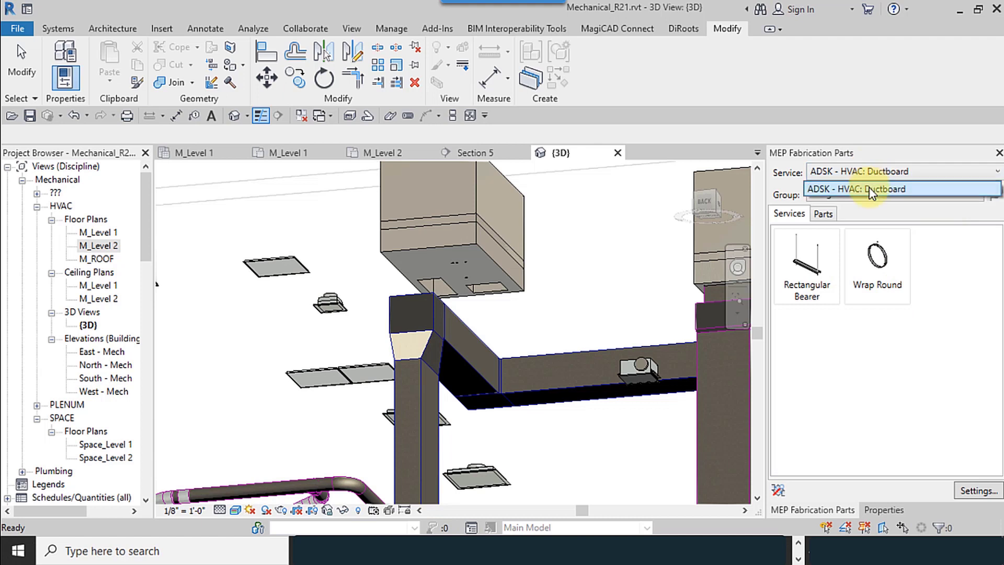
left_click(870, 190)
left_click(868, 195)
left_click(831, 208)
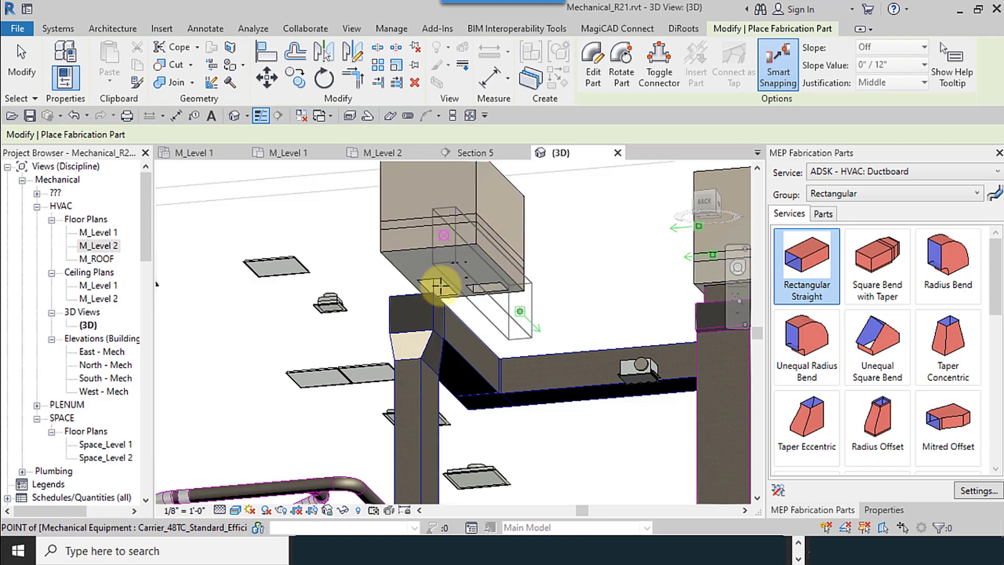
Try placing the Rectangular Straight part in the left-facing 3D view, then use Section 5
scroll(441, 286, "up", 3)
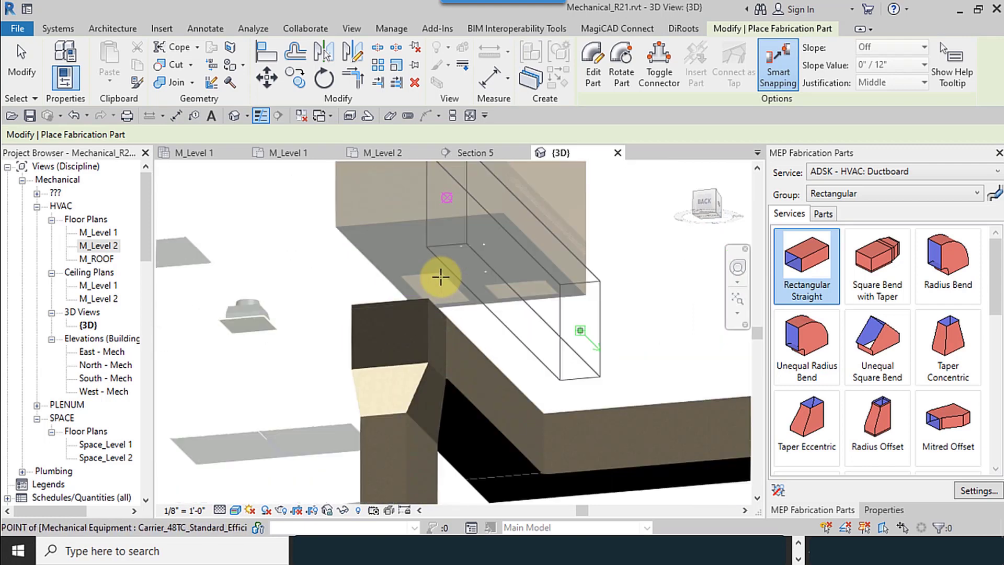
left_click(721, 214)
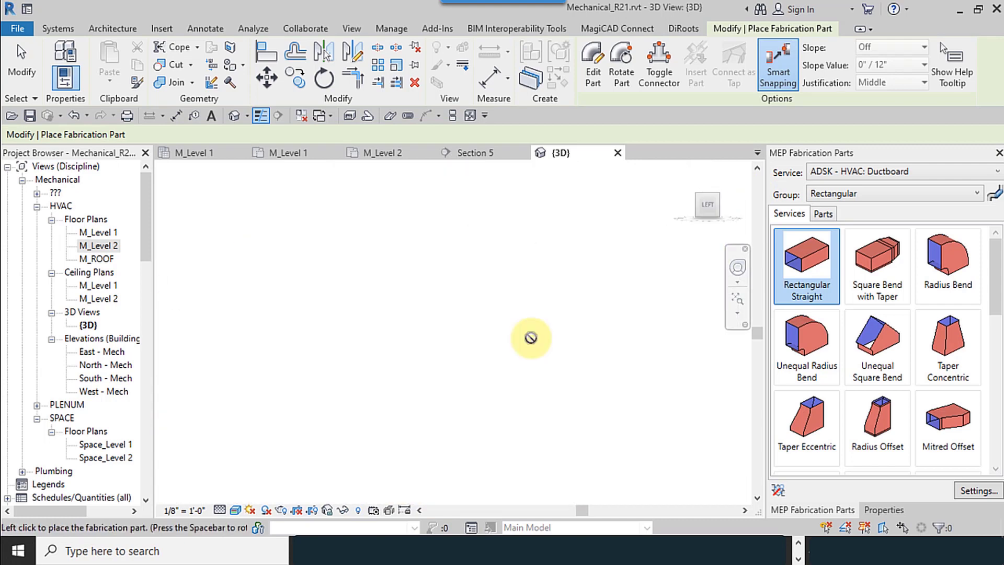
left_click(459, 343)
scroll(459, 345, "up", 5)
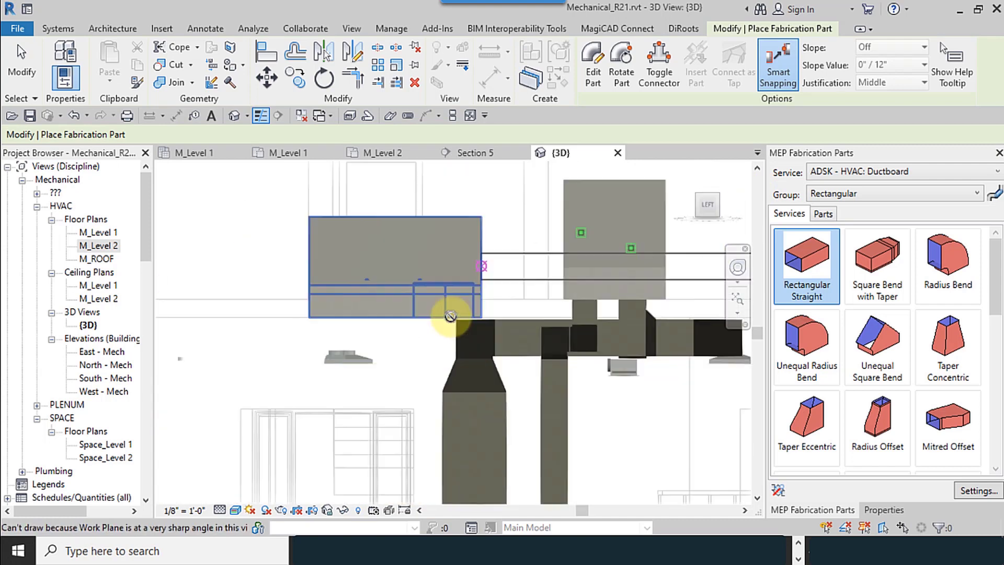
middle_click_drag(420, 311, 423, 445)
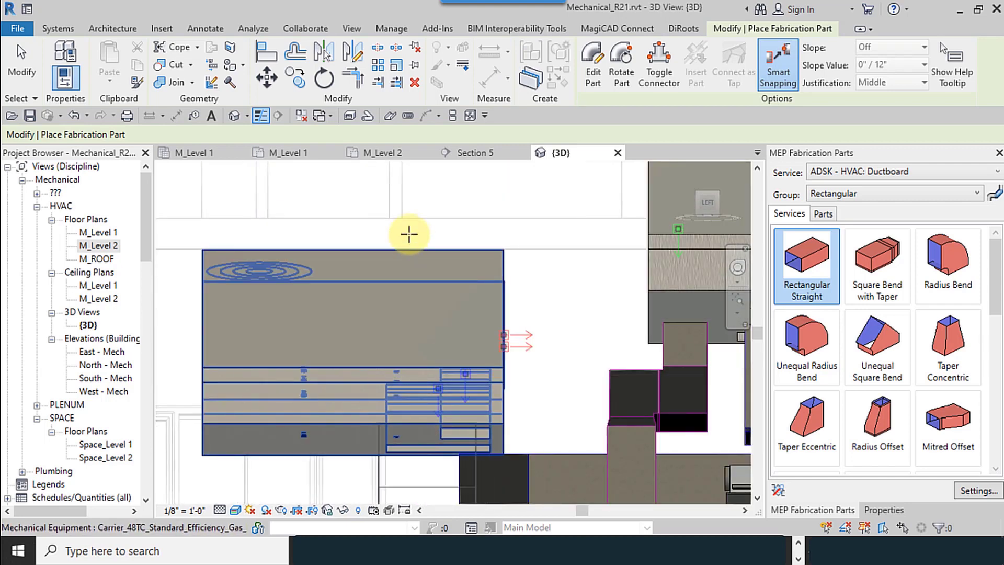
left_click(455, 153)
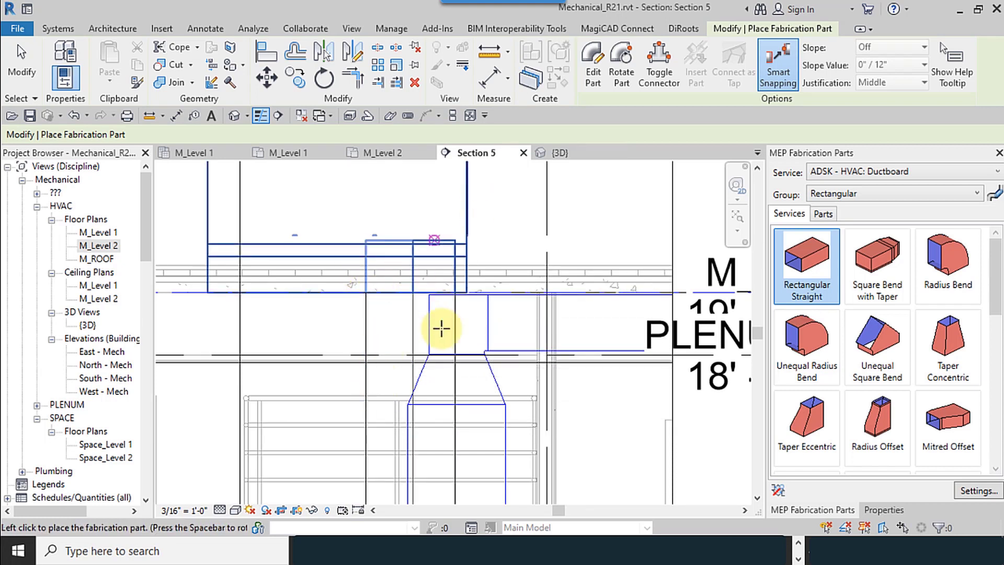
Exit part placement and frame the rooftop unit and its vertical ductboard duct from the left in 3D
key("Escape")
scroll(365, 233, "down", 1)
scroll(365, 233, "down", 2)
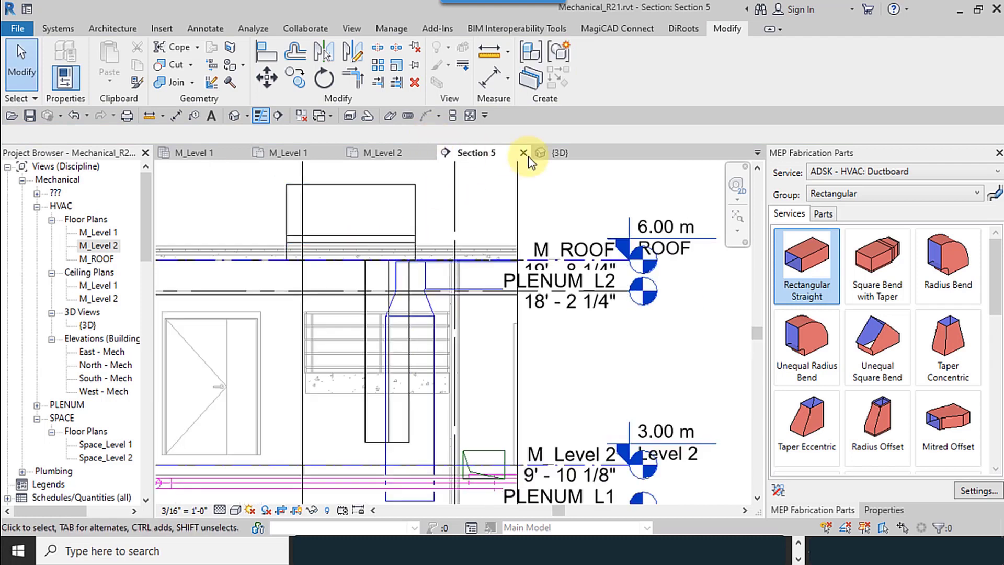
left_click(560, 152)
scroll(419, 314, "down", 5)
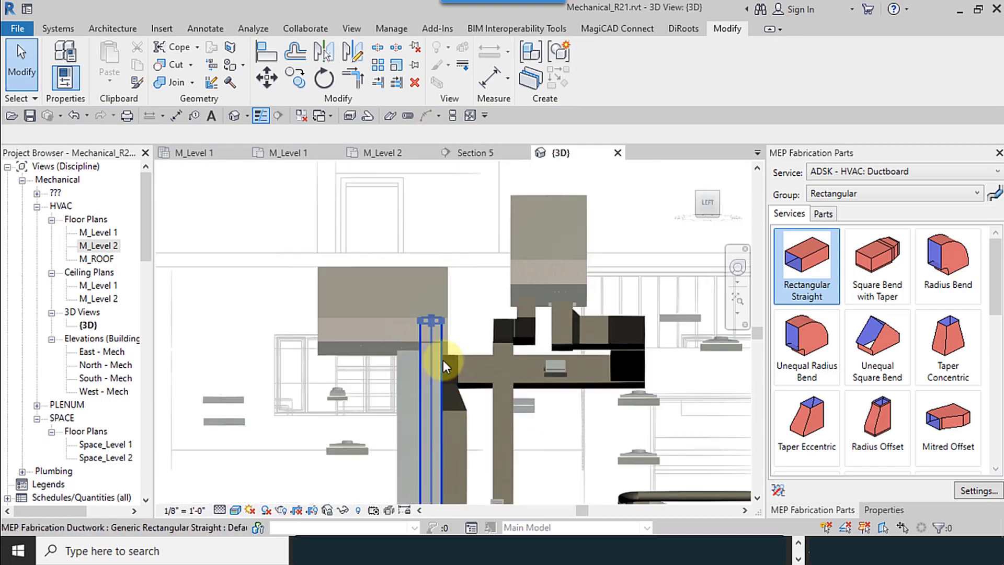
middle_click_drag(444, 360, 376, 359, "shift")
scroll(501, 376, "up", 3)
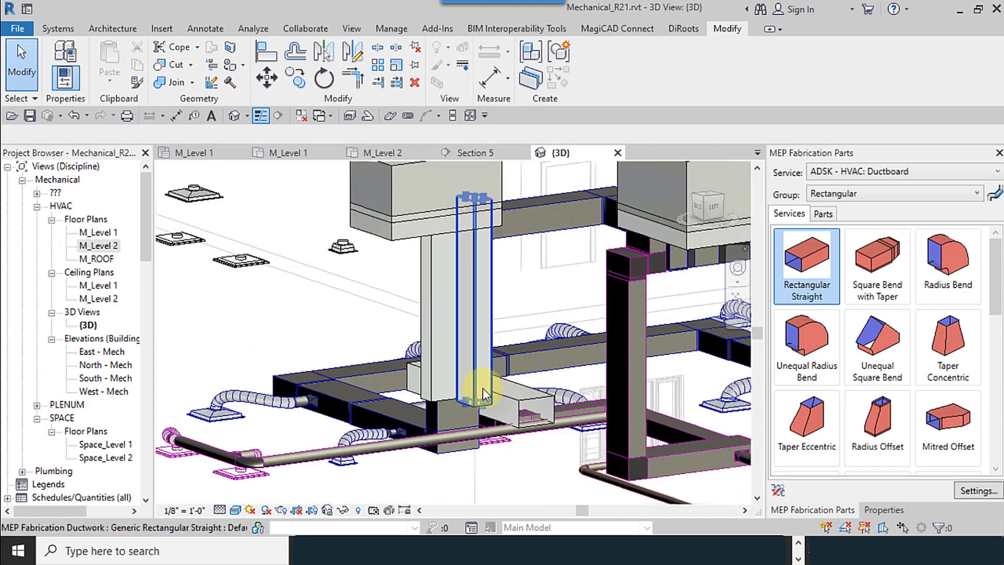
left_click(716, 206)
middle_click_drag(561, 316, 347, 325)
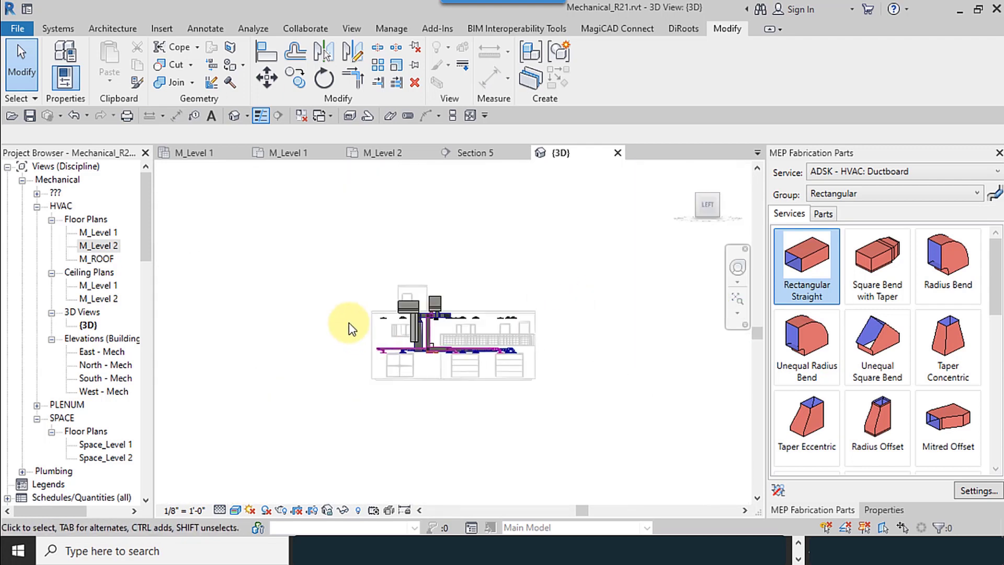
scroll(348, 325, "up", 5)
middle_click_drag(483, 336, 375, 349)
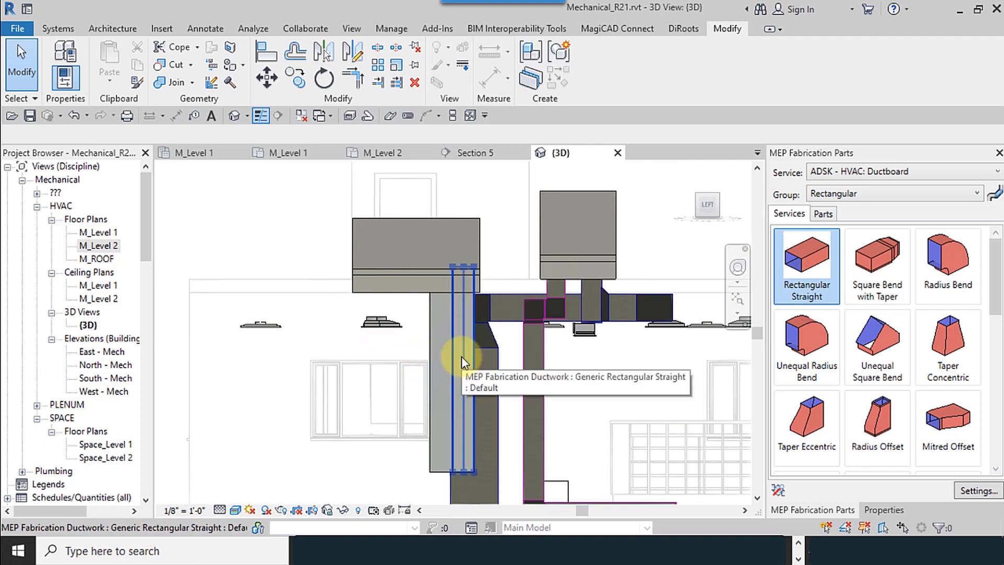
scroll(406, 330, "up", 1)
middle_click_drag(405, 329, 455, 338)
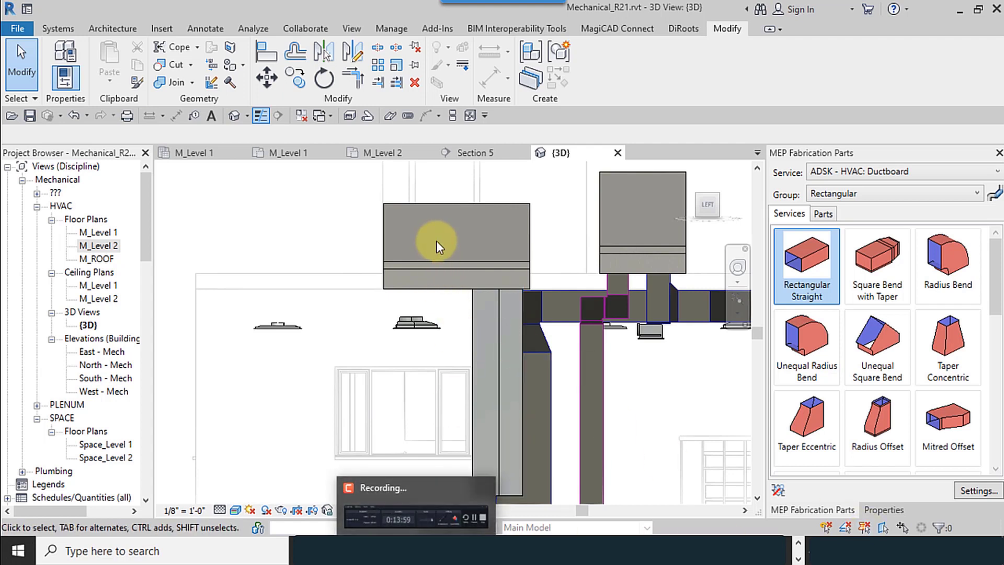
Nudge the rooftop unit upward with the arrow keys until it sits atop the vertical duct
left_click(431, 253)
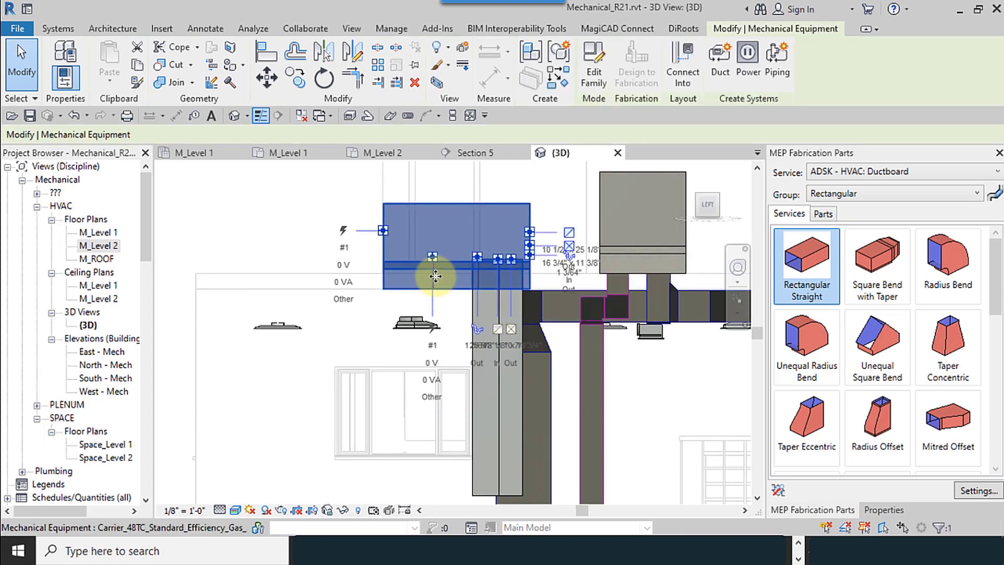
key("Up")
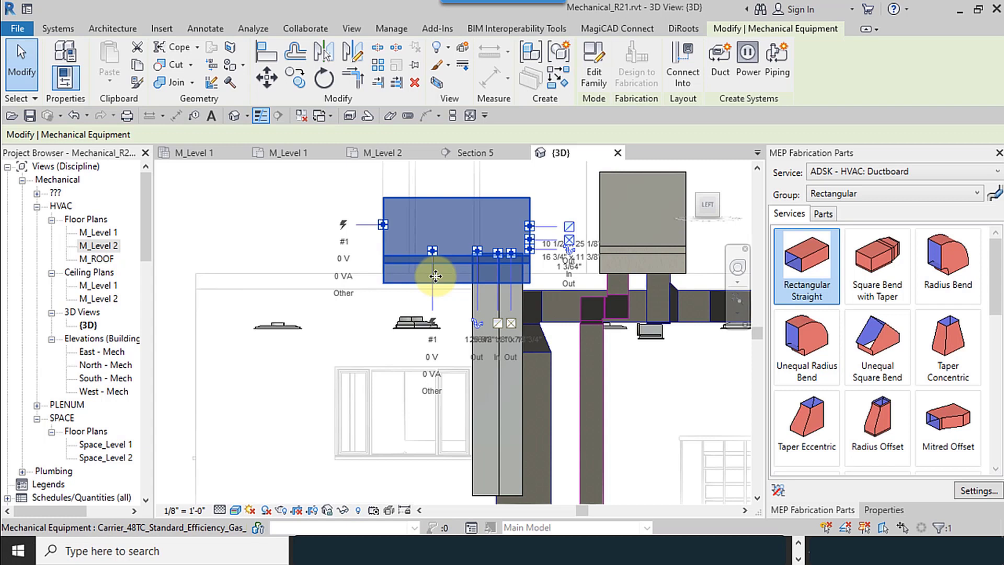
key("Up")
key("Up")
key("Up")
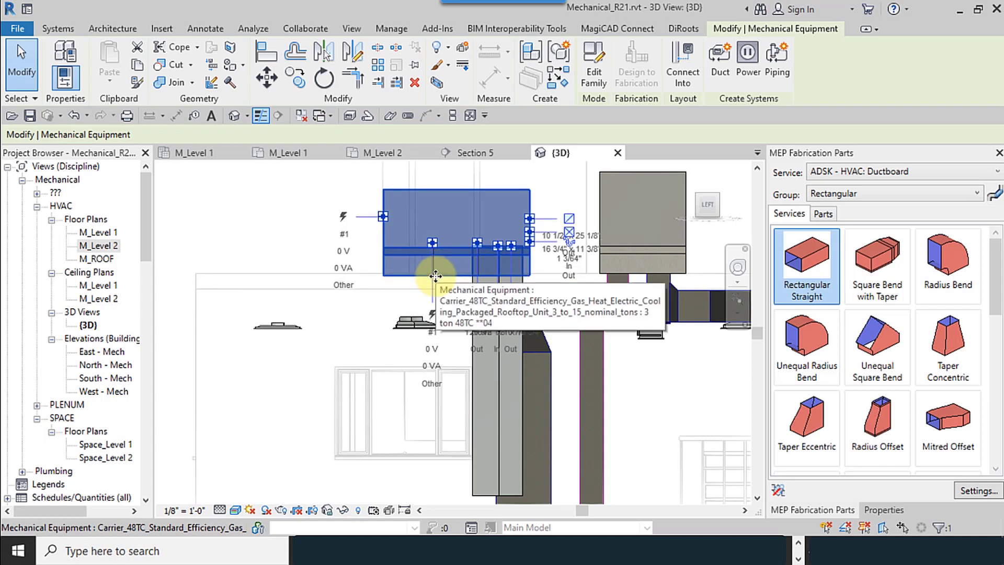
key("Up")
key("Up")
key("Up")
key("Up")
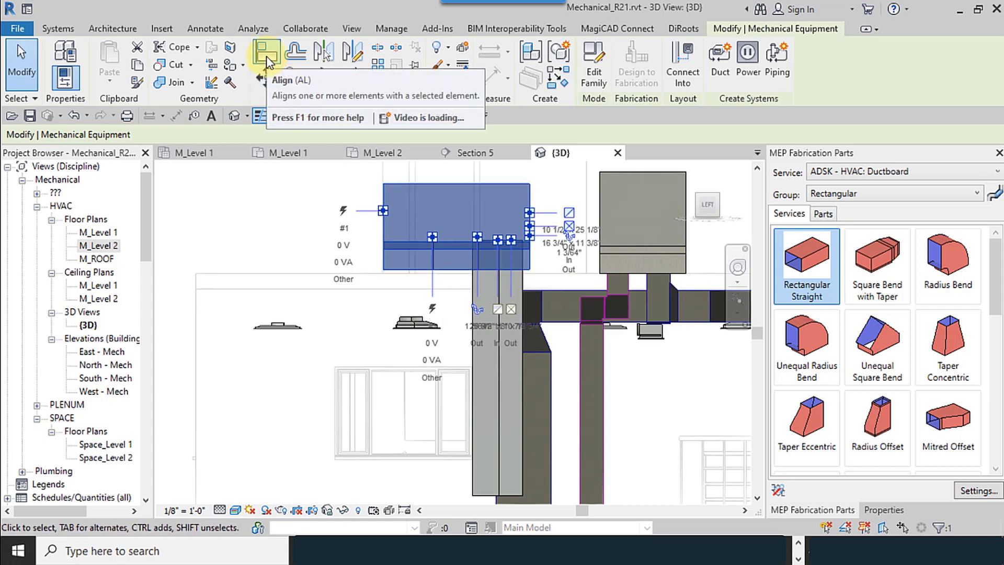
scroll(464, 265, "up", 2)
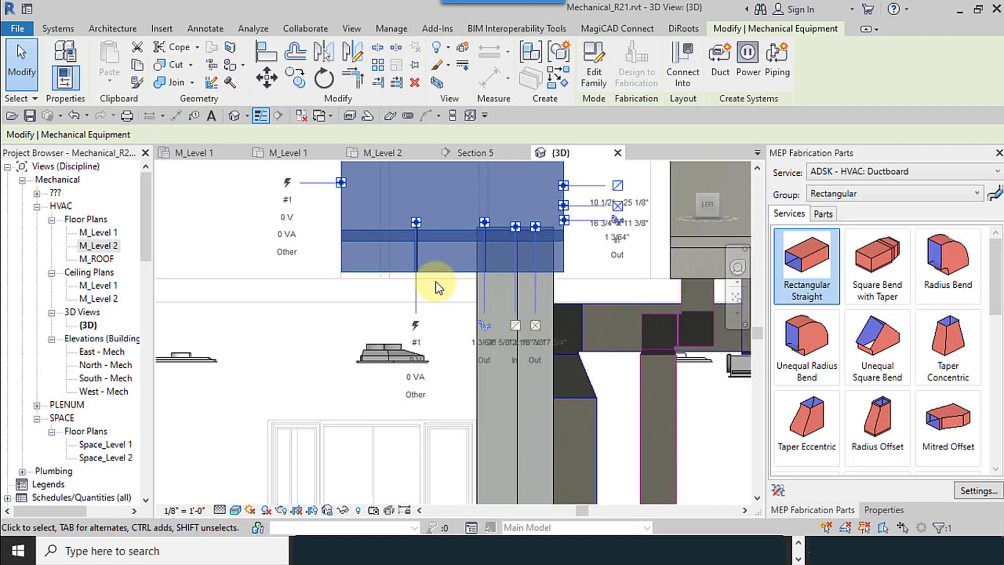
scroll(442, 293, "down", 1)
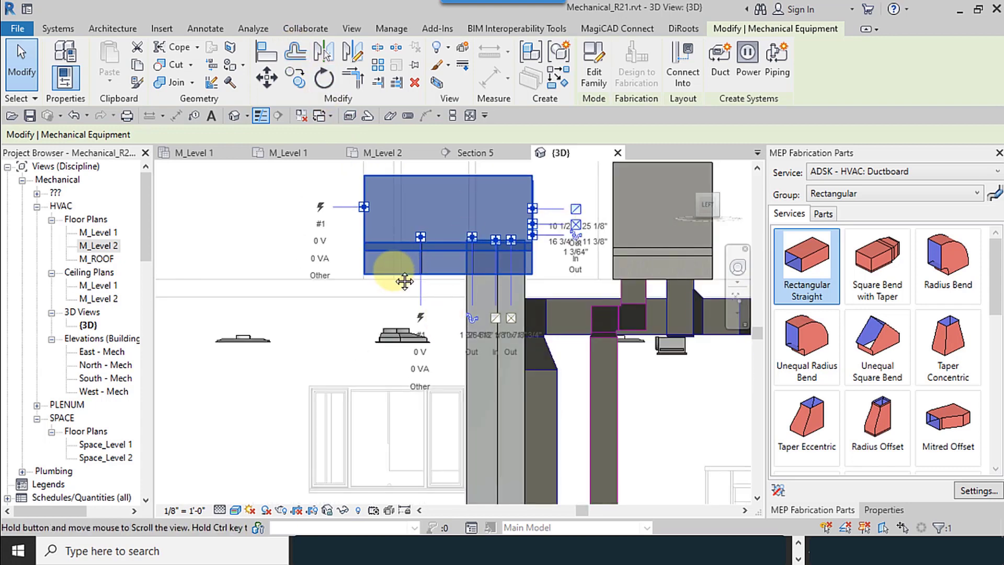
scroll(415, 265, "up", 2)
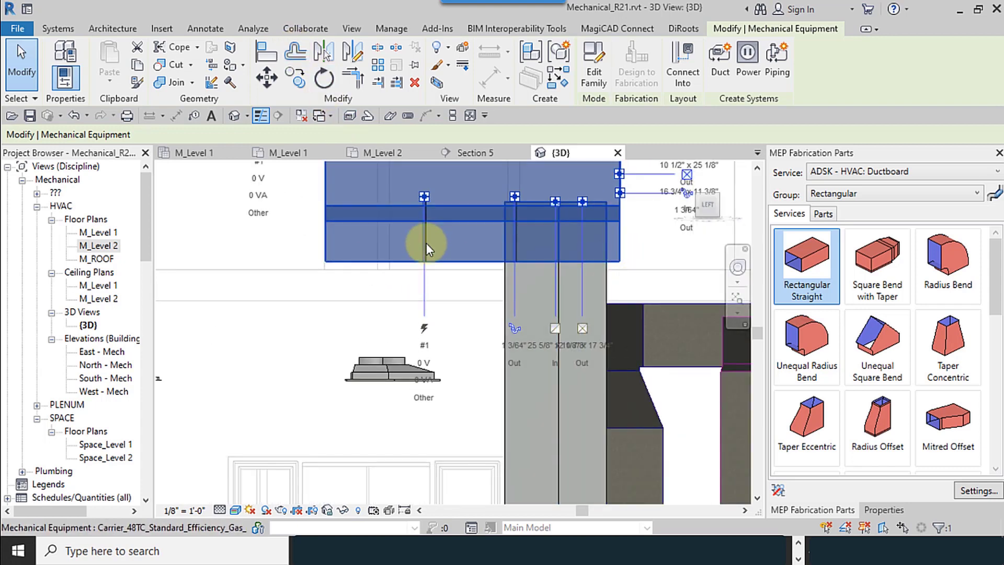
key("Up")
key("Up")
key("Up")
key("Up")
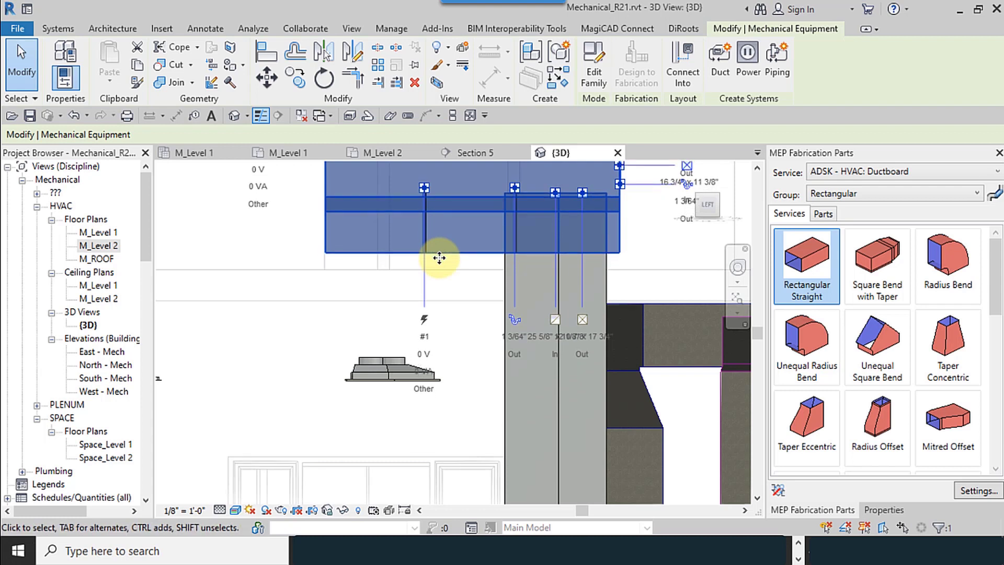
key("Up")
key("Down")
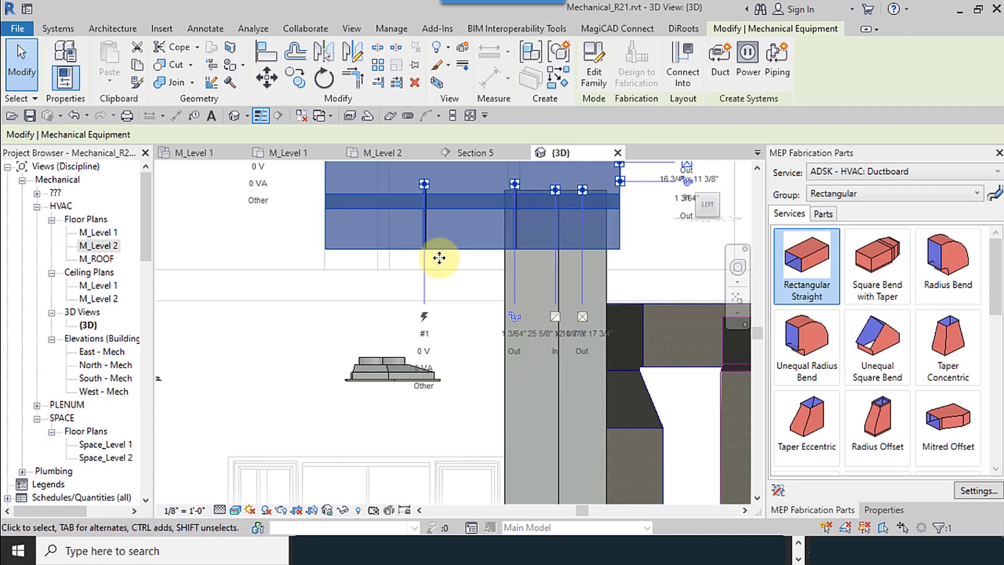
left_click(462, 332)
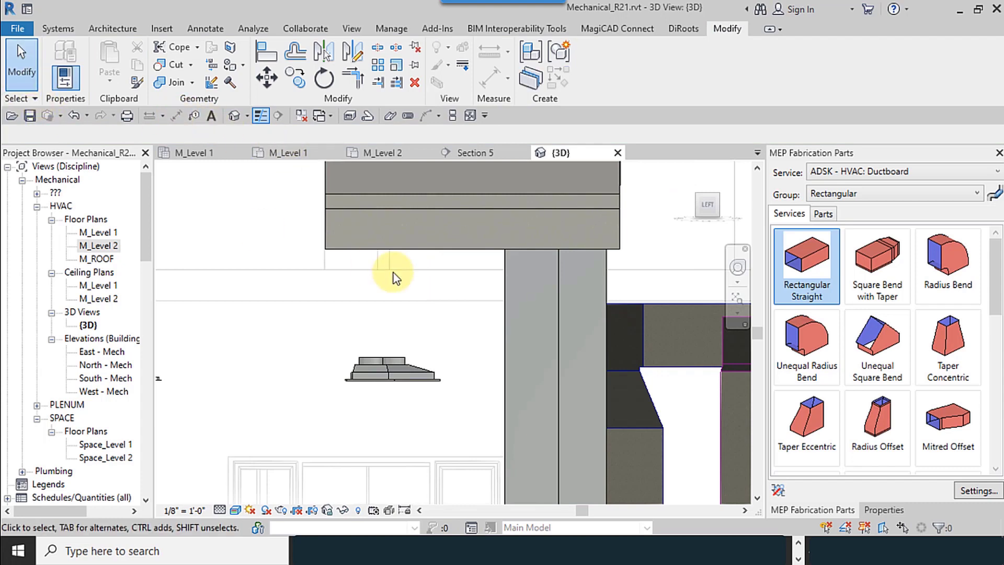
In Section 5, dimension the gap from the unit's underside to the roof slab
scroll(392, 272, "up", 2)
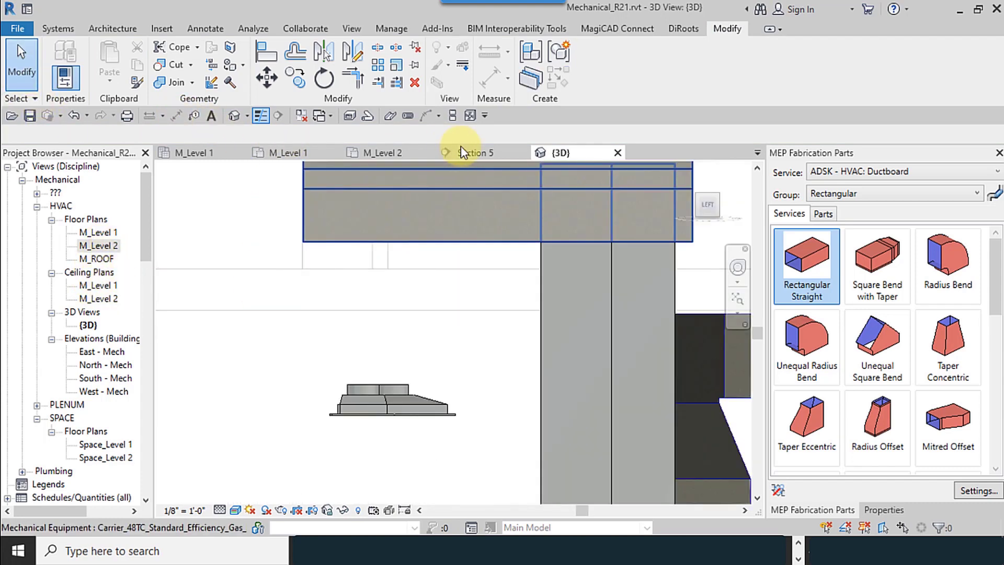
left_click(467, 152)
scroll(310, 231, "up", 2)
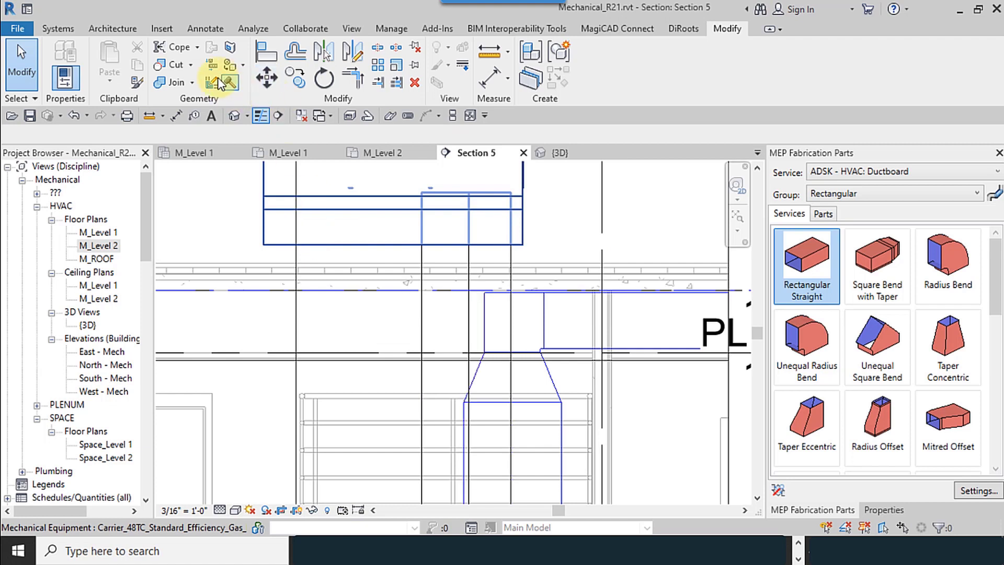
left_click(176, 115)
left_click(372, 263)
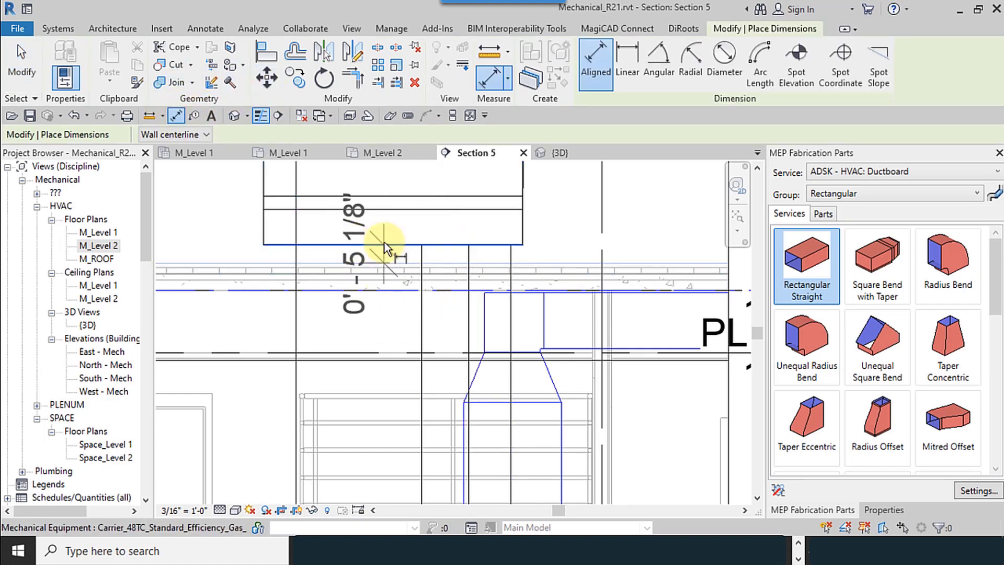
left_click(209, 165)
key("Escape")
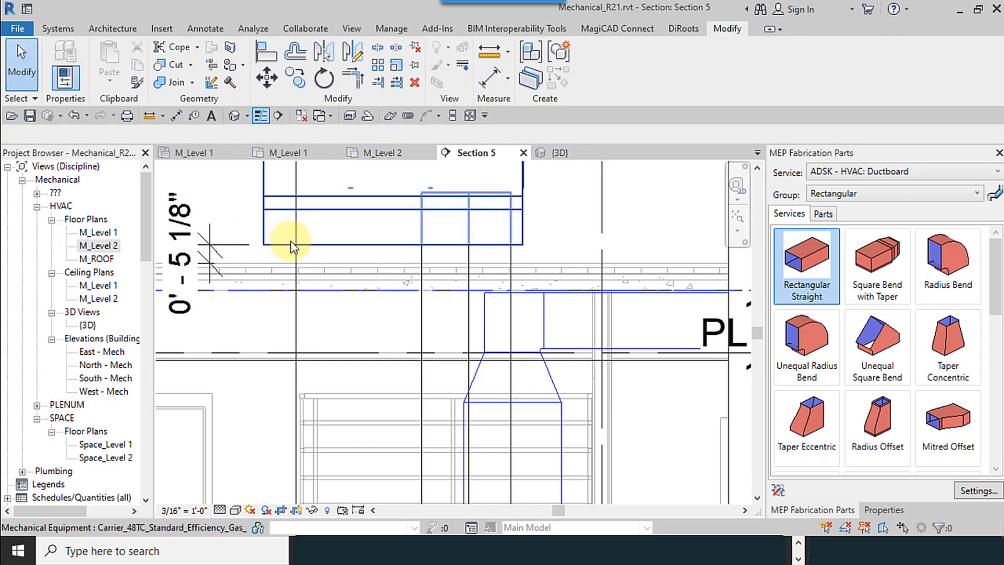
Change the unit-to-roof dimension from 5 1/8" to 5" and delete the temporary dimension
left_click(287, 237)
middle_click_drag(293, 362, 380, 399)
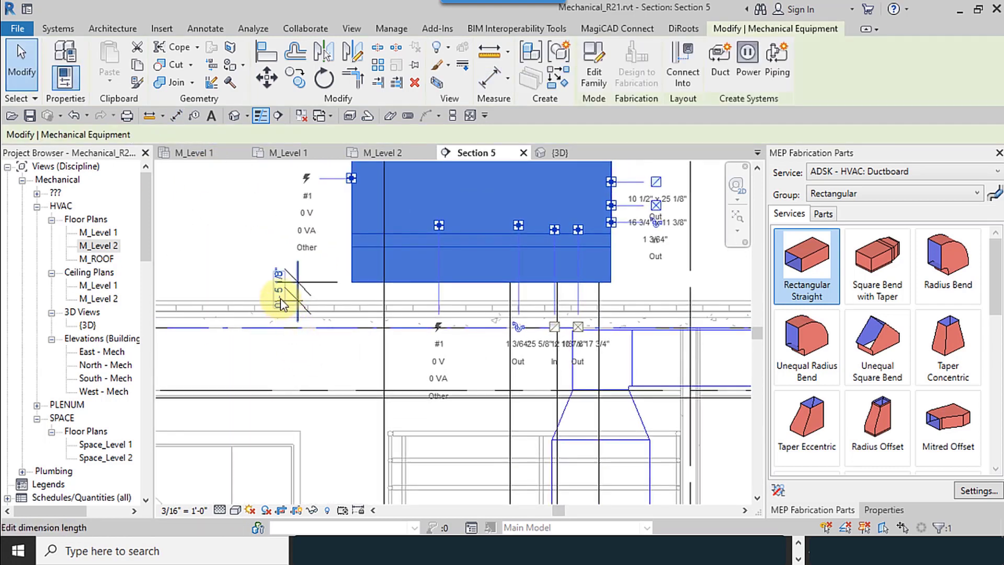
left_click(281, 298)
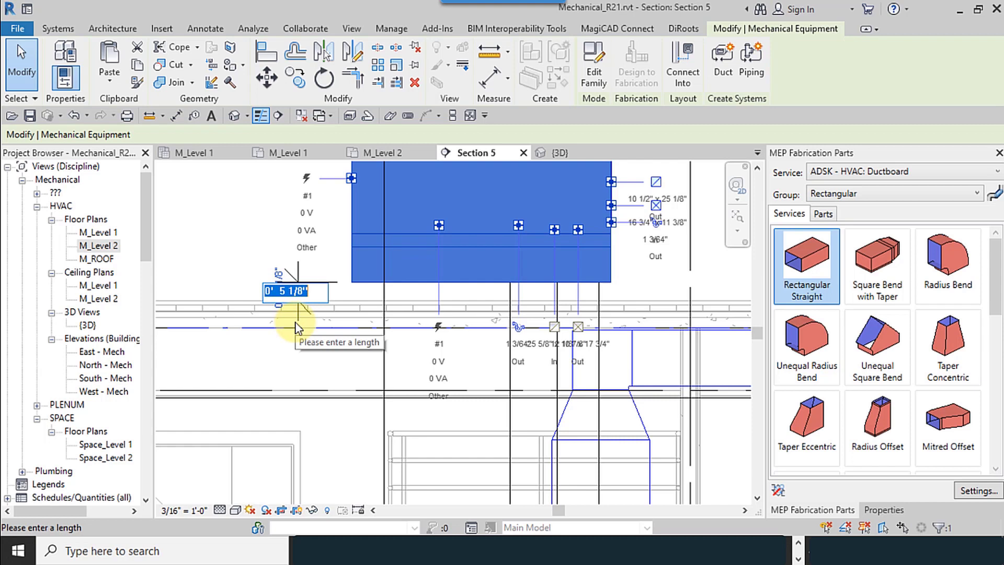
key("BackSpace")
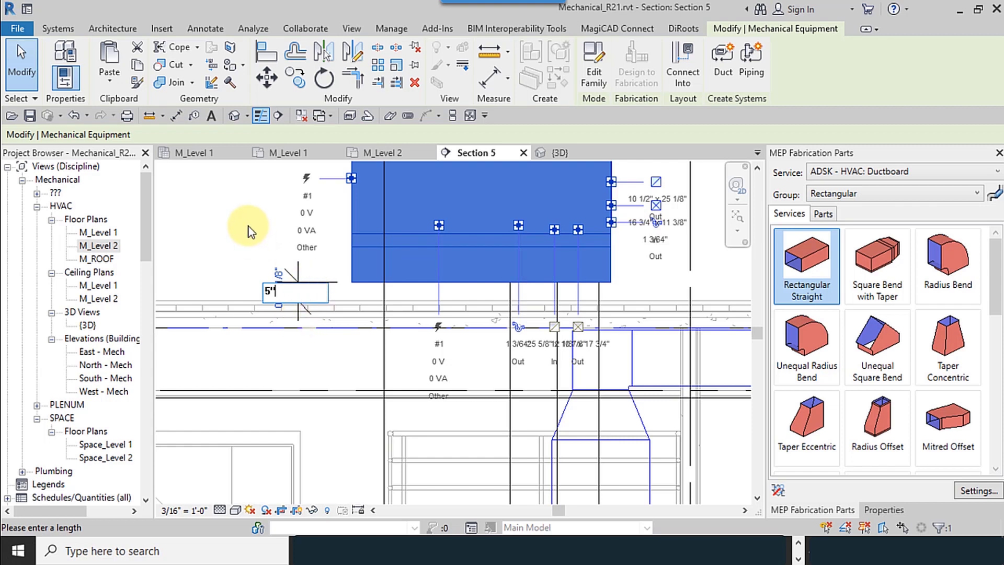
key("Return")
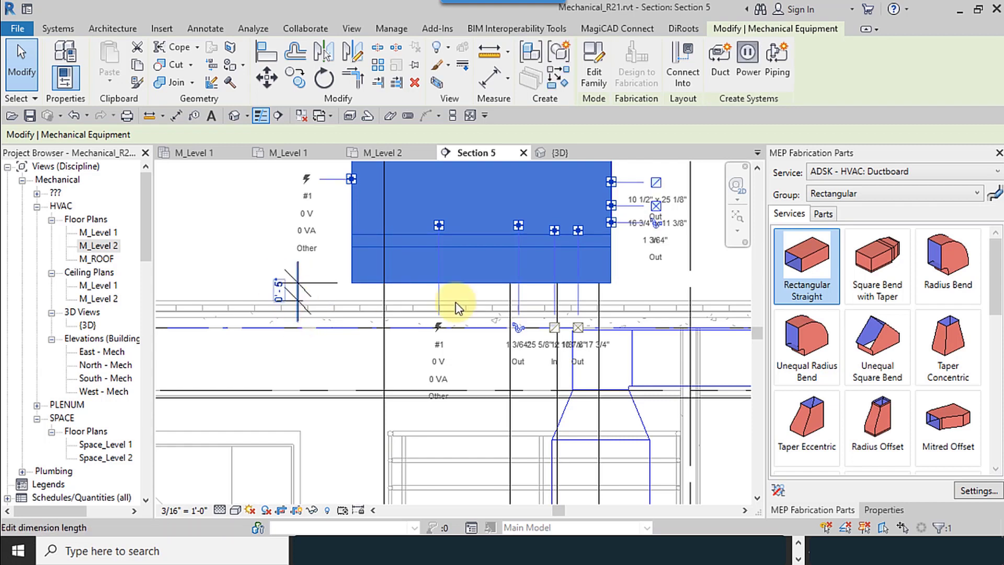
left_click(312, 291)
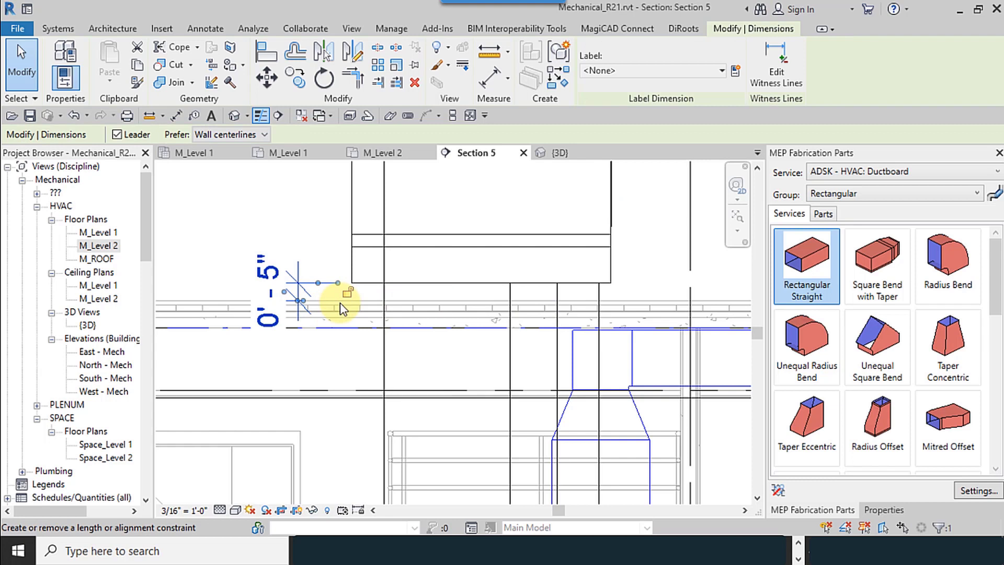
key("Delete")
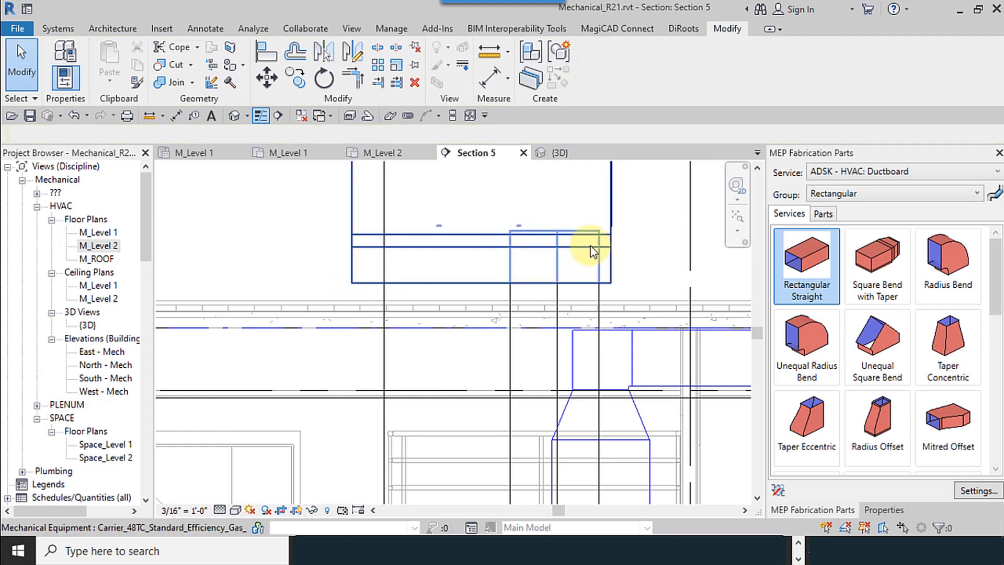
Open the M_ROOF floor plan showing the rooftop unit
double_click(99, 258)
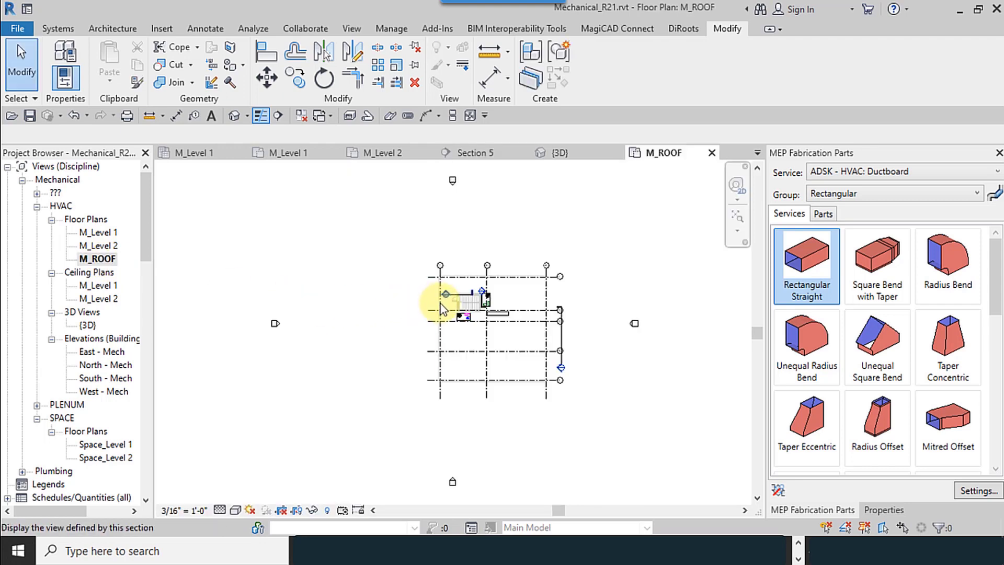
scroll(489, 314, "up", 6)
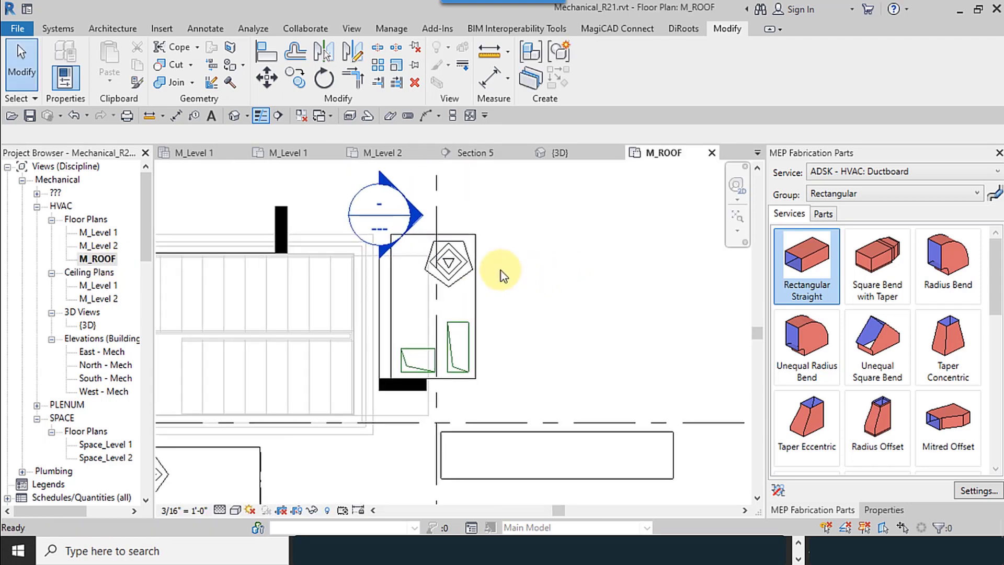
left_click(260, 116)
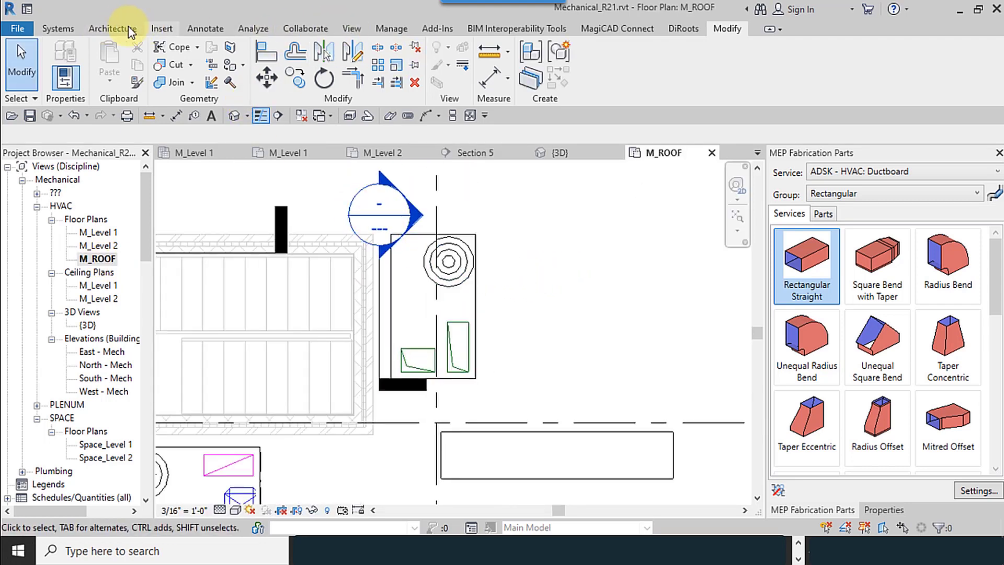
Check the Architecture tab's Component placement options for a foundation tool
left_click(112, 29)
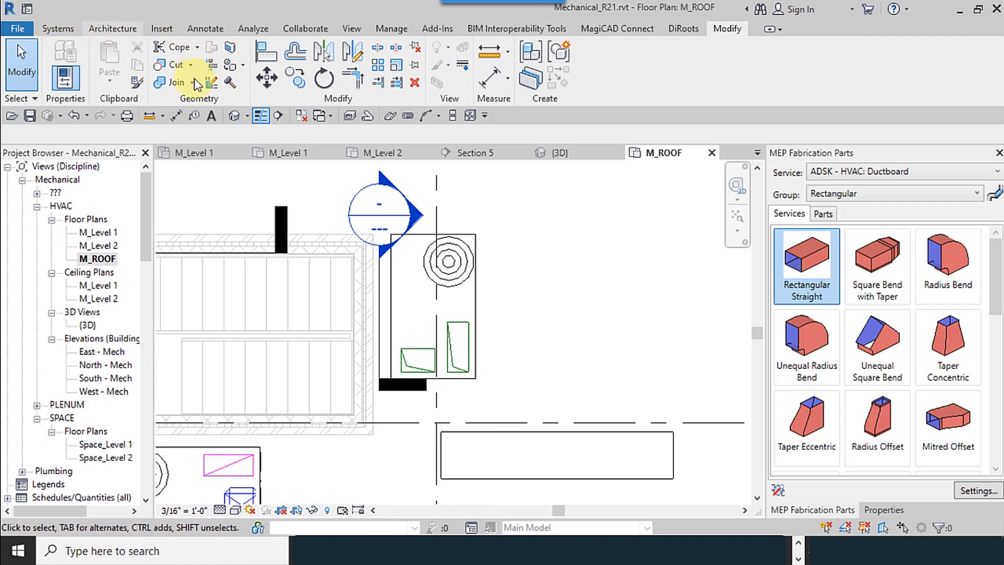
left_click(171, 83)
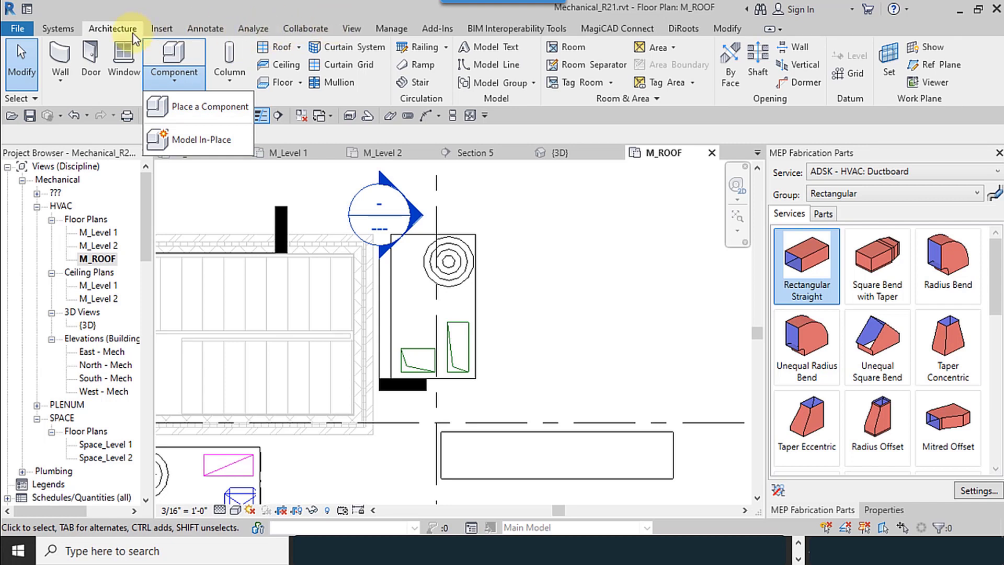
left_click(93, 38)
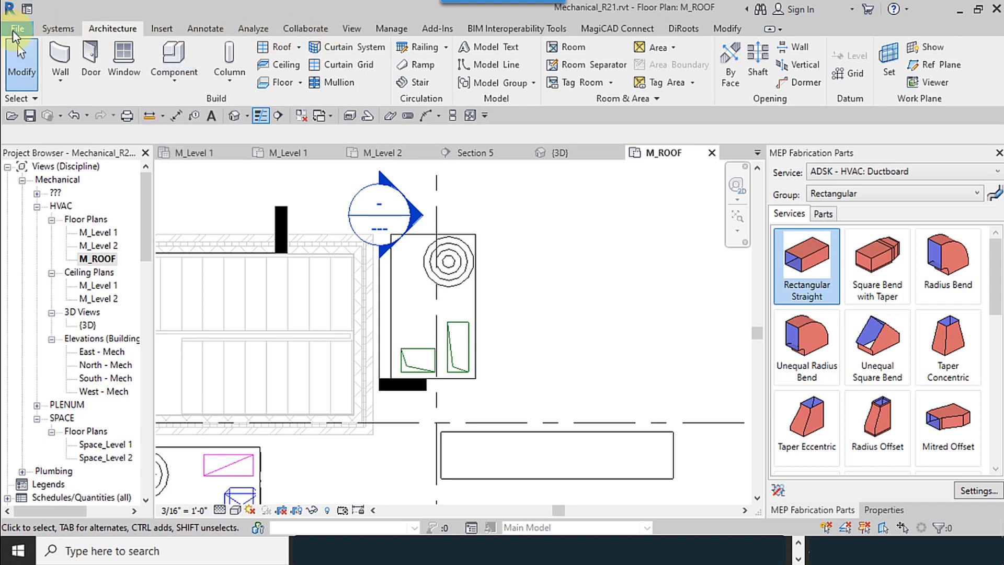
left_click(15, 30)
left_click(221, 359)
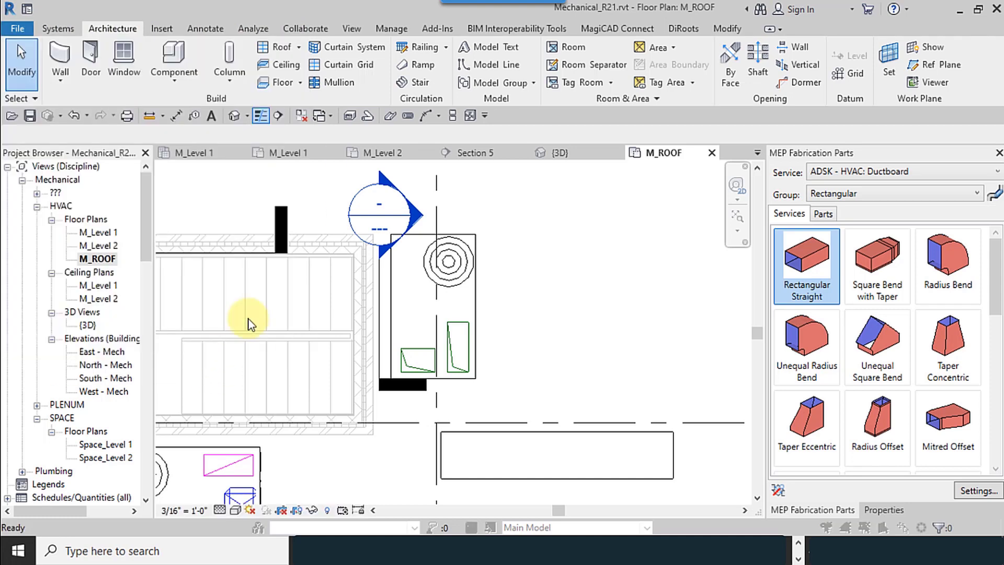
Enable 'Structure tab and tools' in the User Interface options and confirm
left_click(325, 110)
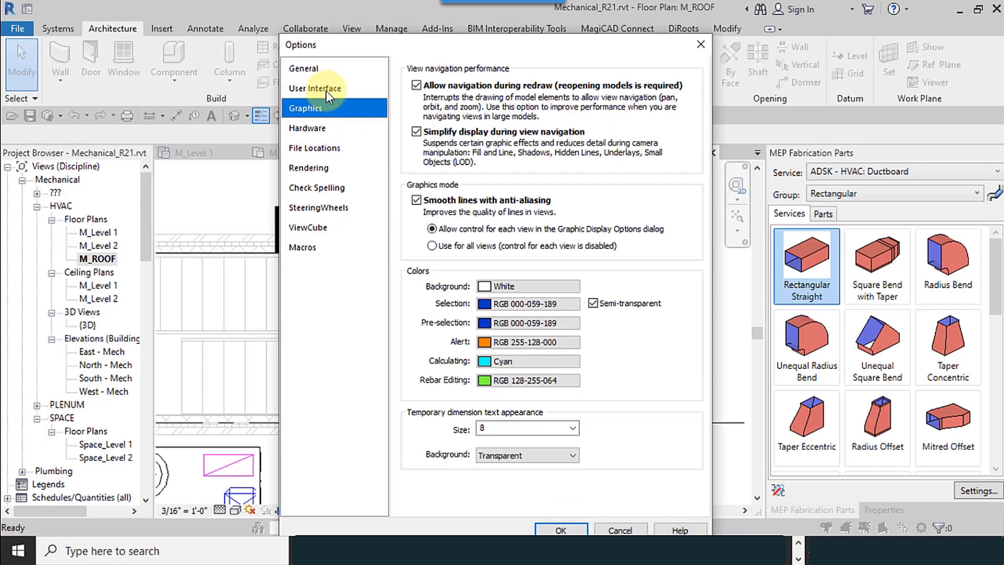
left_click(327, 89)
left_click(434, 110)
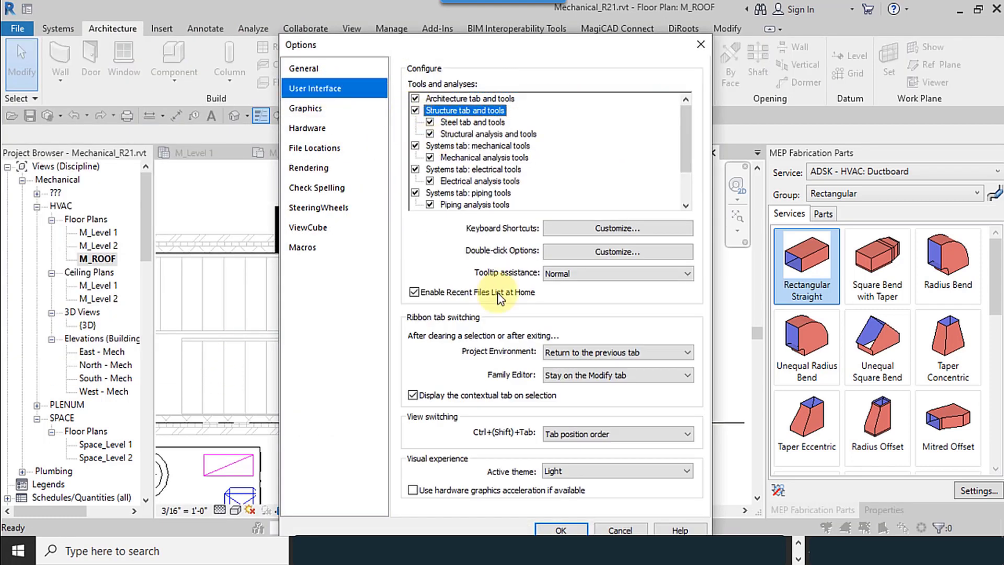
left_click(573, 518)
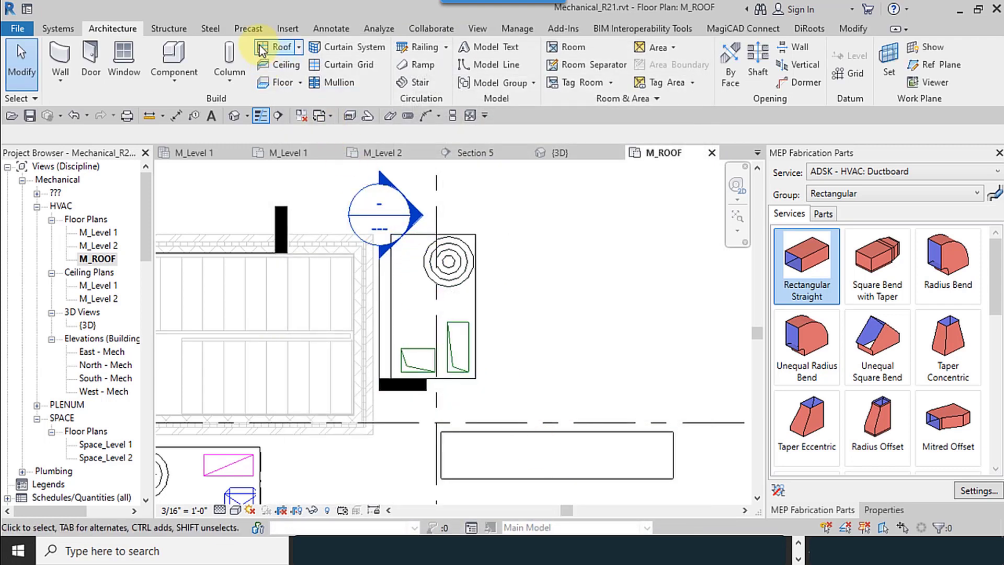
scroll(336, 93, "down", 1)
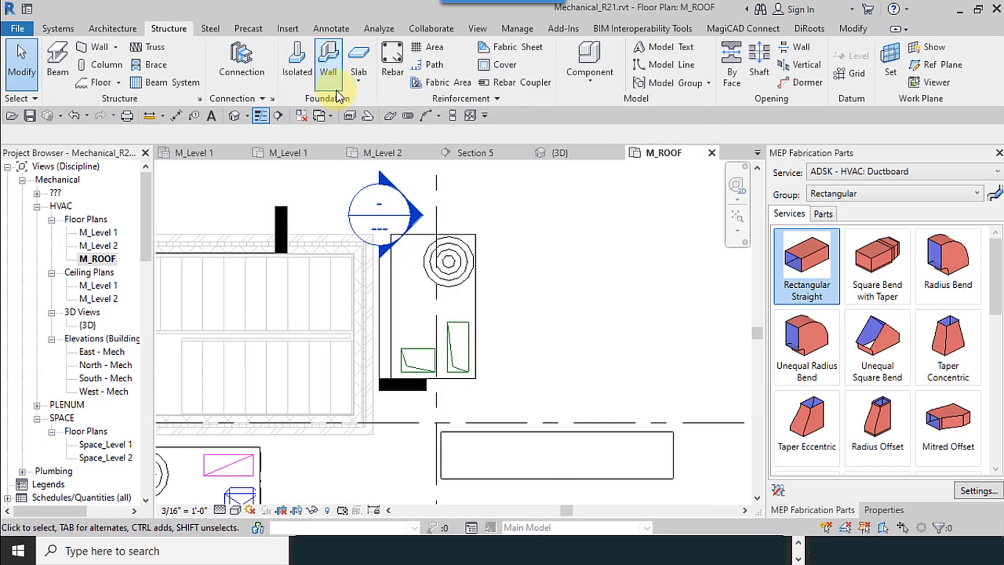
Start a Structural Foundation: Slab sketch using Pick Lines with a 0' 3" offset
left_click(357, 85)
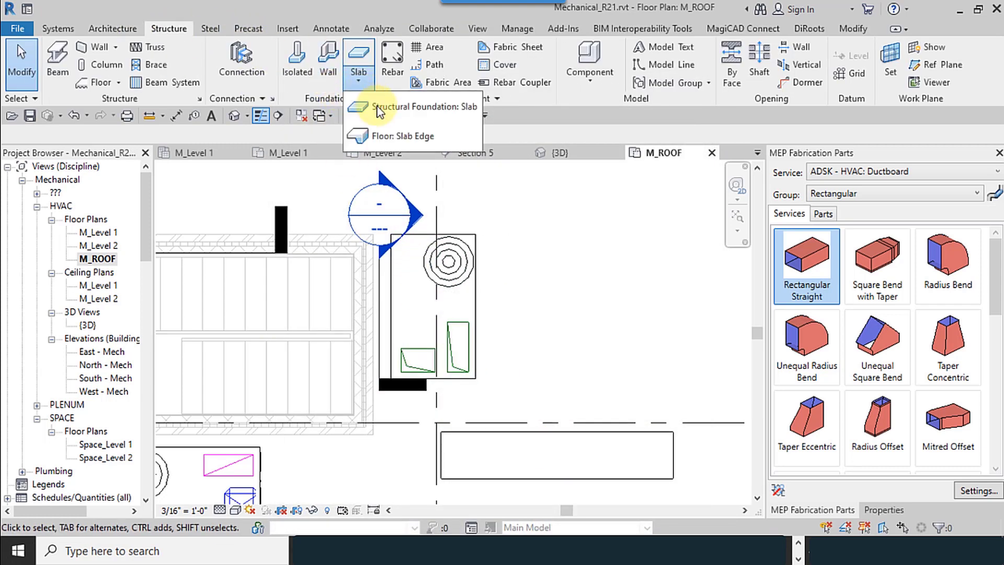
left_click(448, 115)
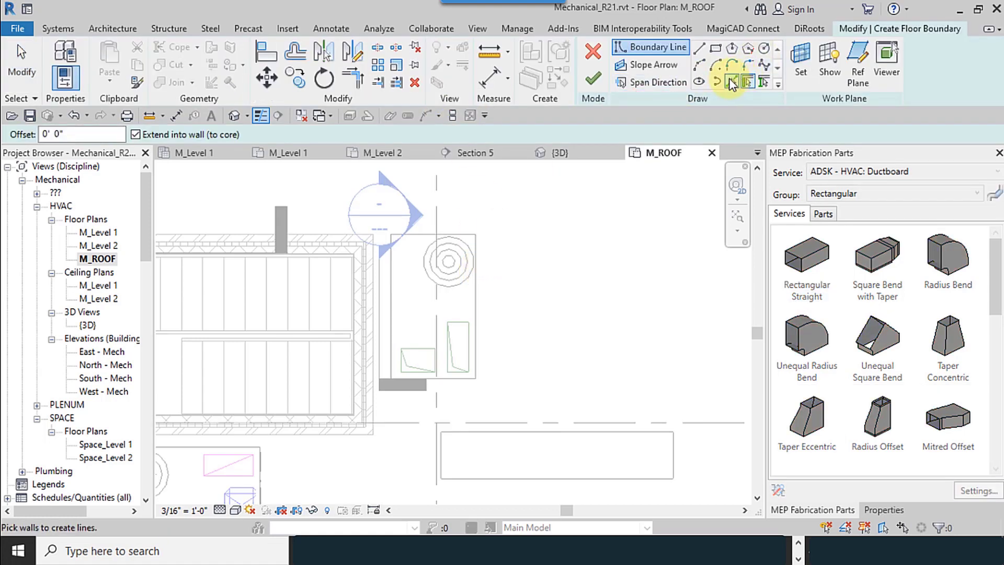
left_click(731, 83)
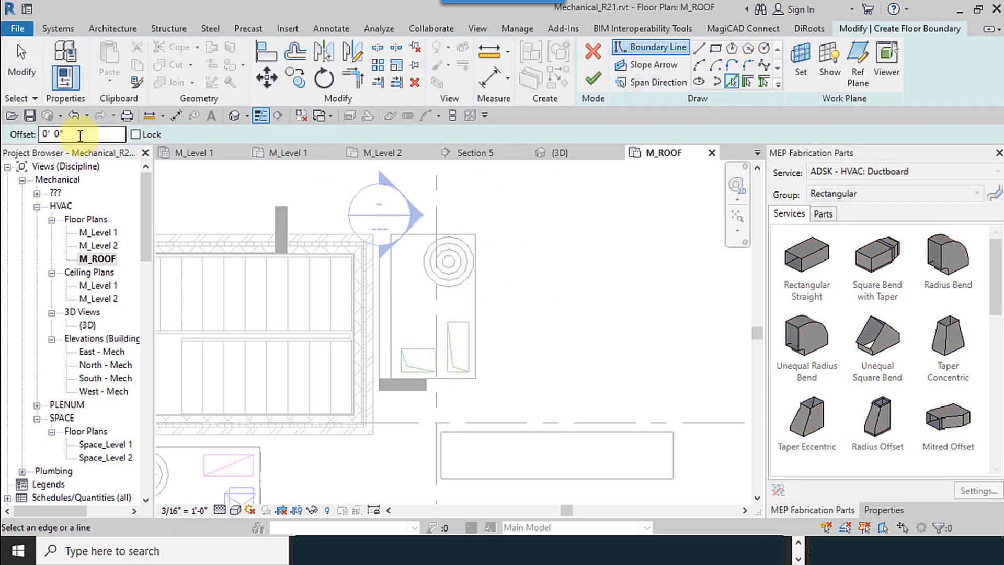
left_click_drag(80, 136, 3, 135)
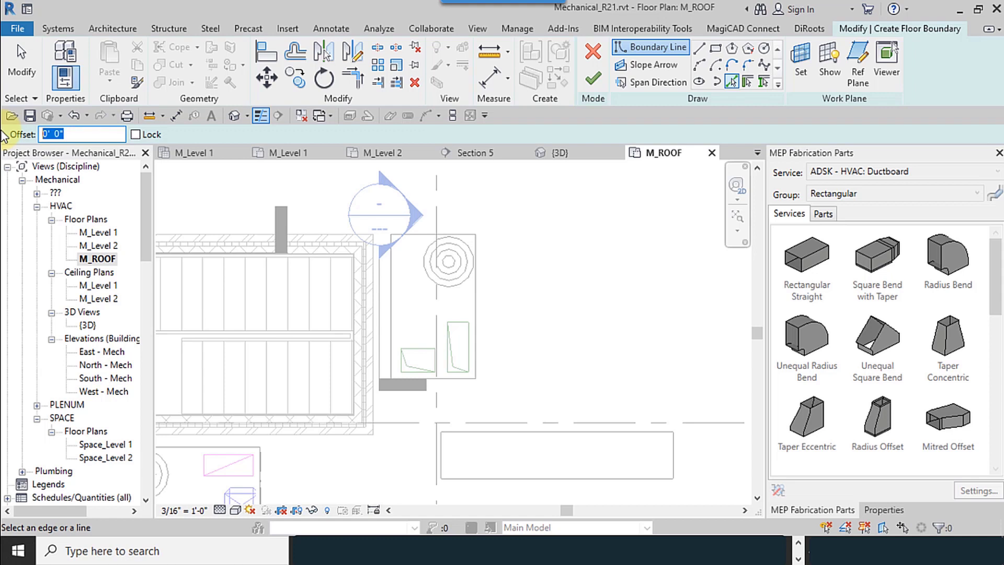
type("3")
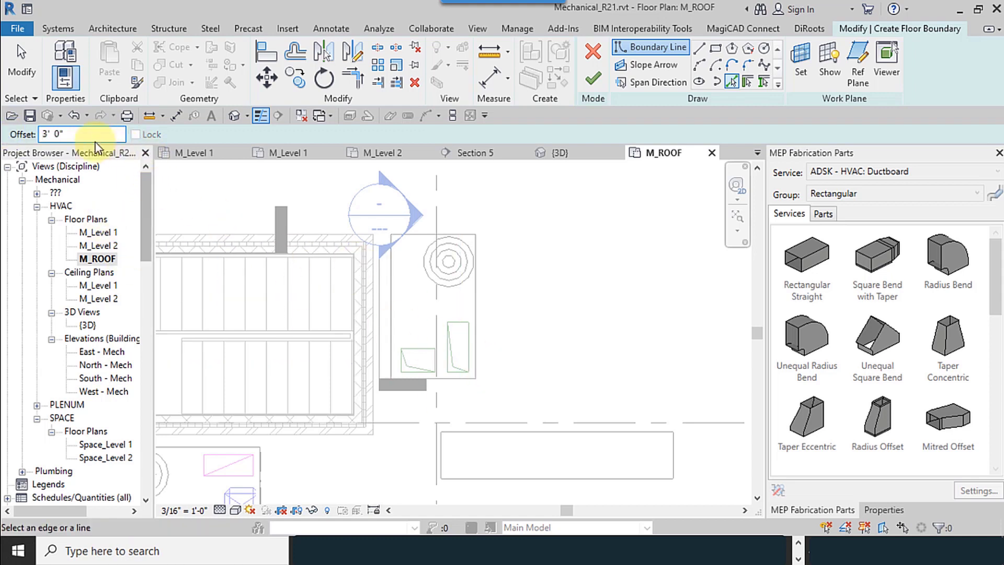
key("Return")
left_click(57, 136)
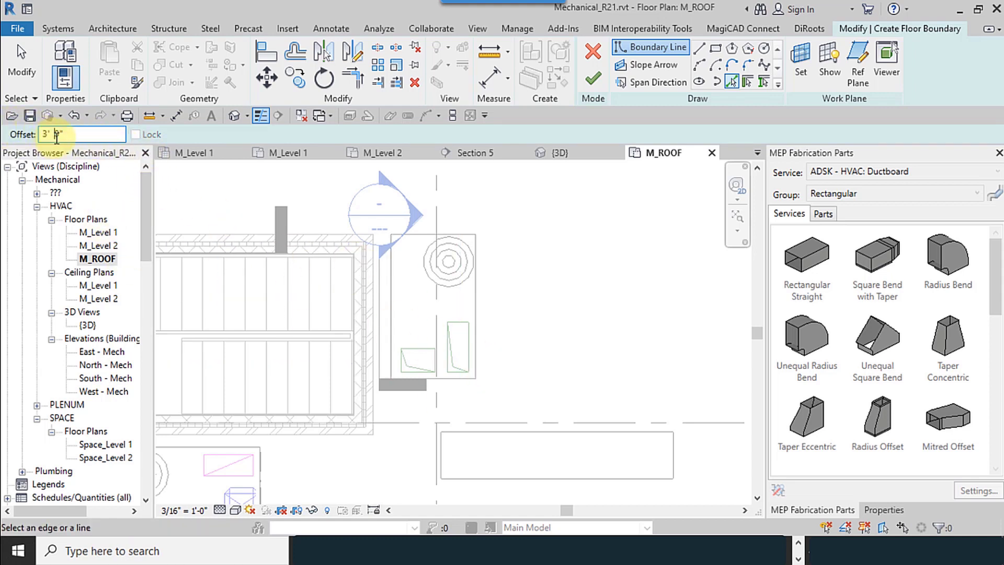
double_click(50, 136)
type("0' 3")
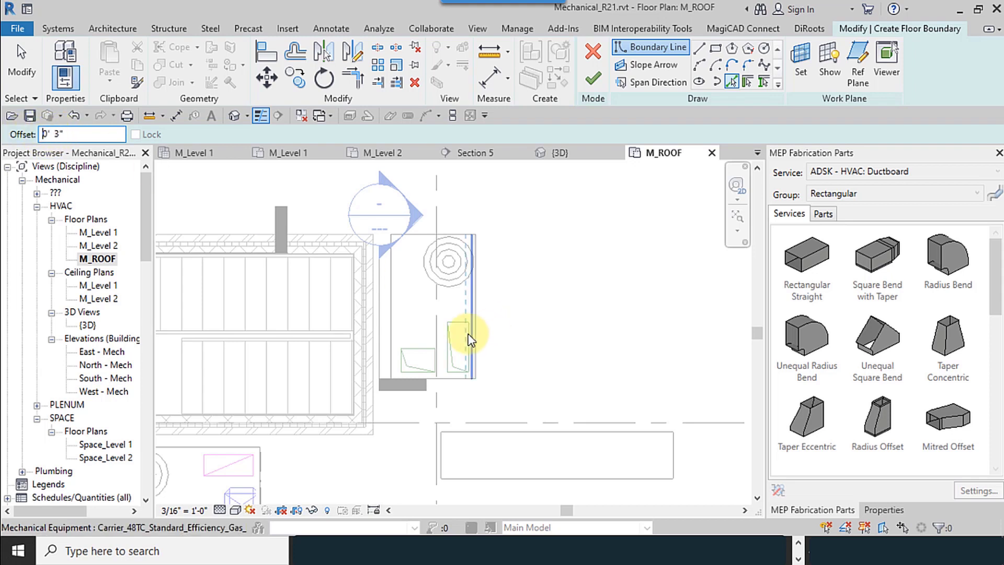
Pick the rooftop unit's right, left and bottom edges to form the slab boundary
left_click(473, 338)
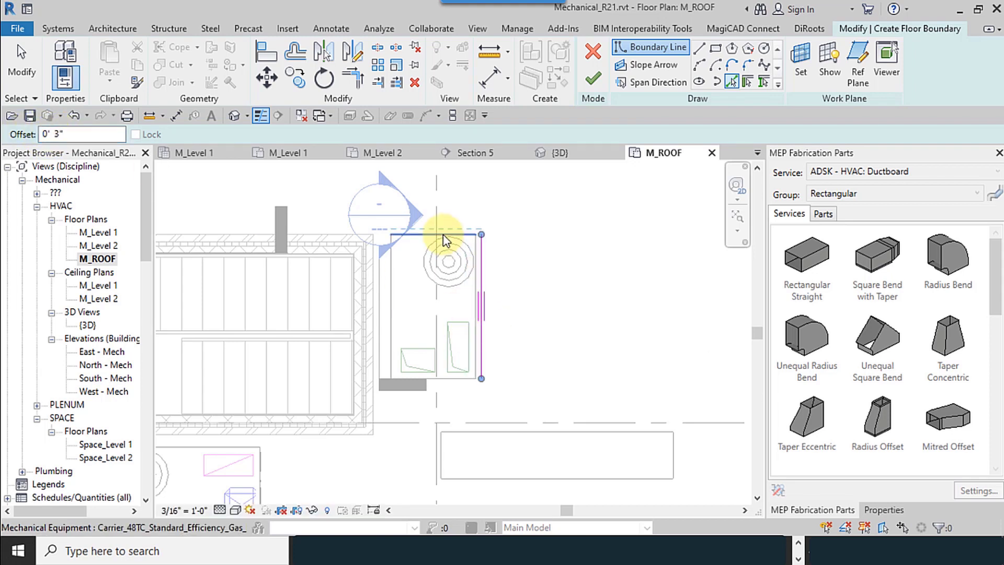
left_click(394, 276)
left_click(459, 384)
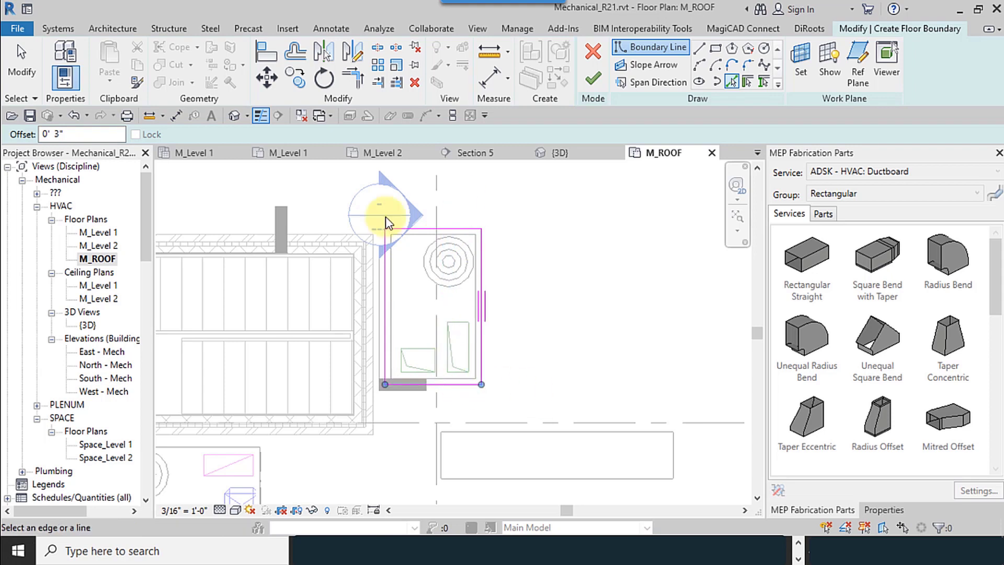
left_click(874, 511)
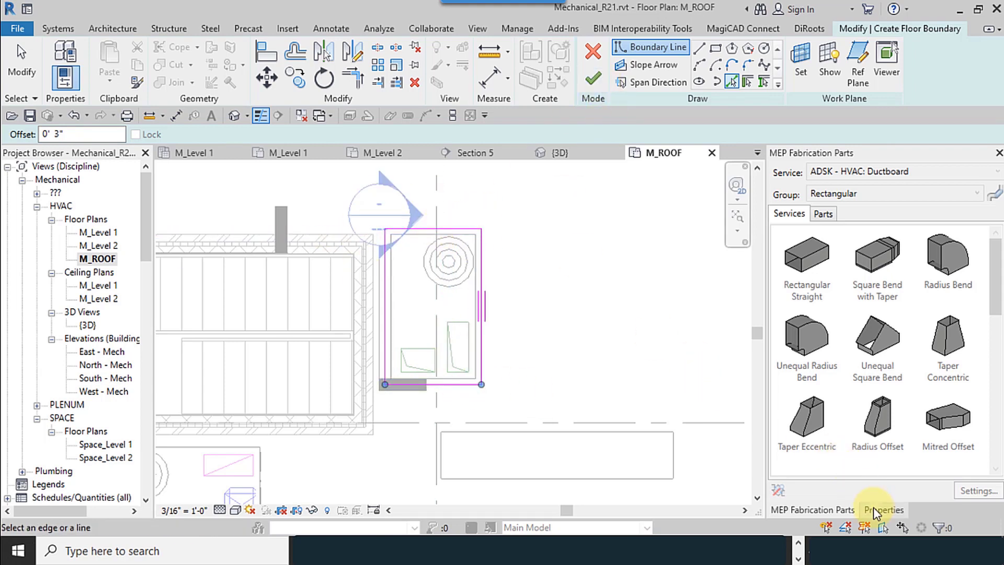
Enter 05 as the 6" Foundation Slab's Height Offset From Level, making it 0' 5"
left_click(922, 263)
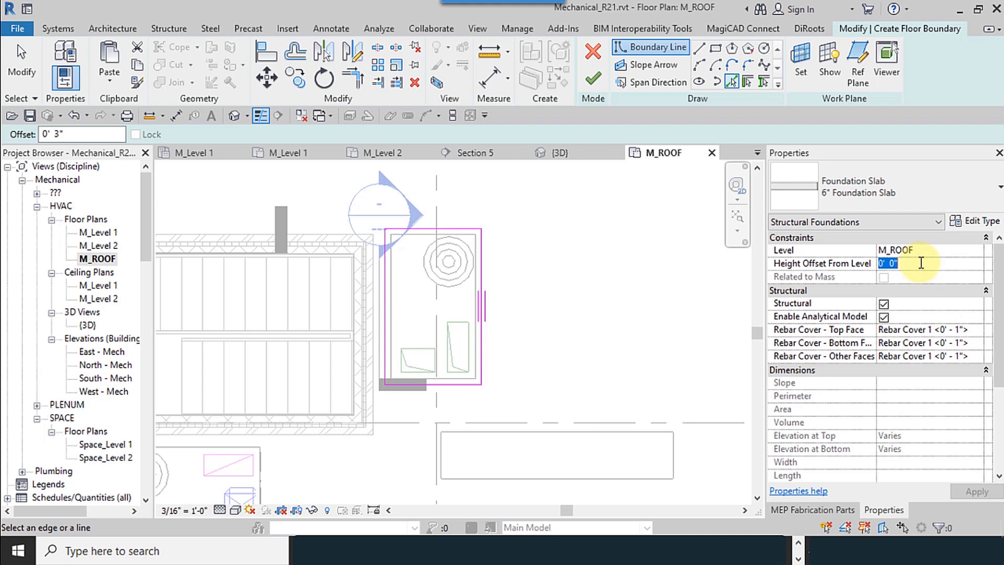
type("0")
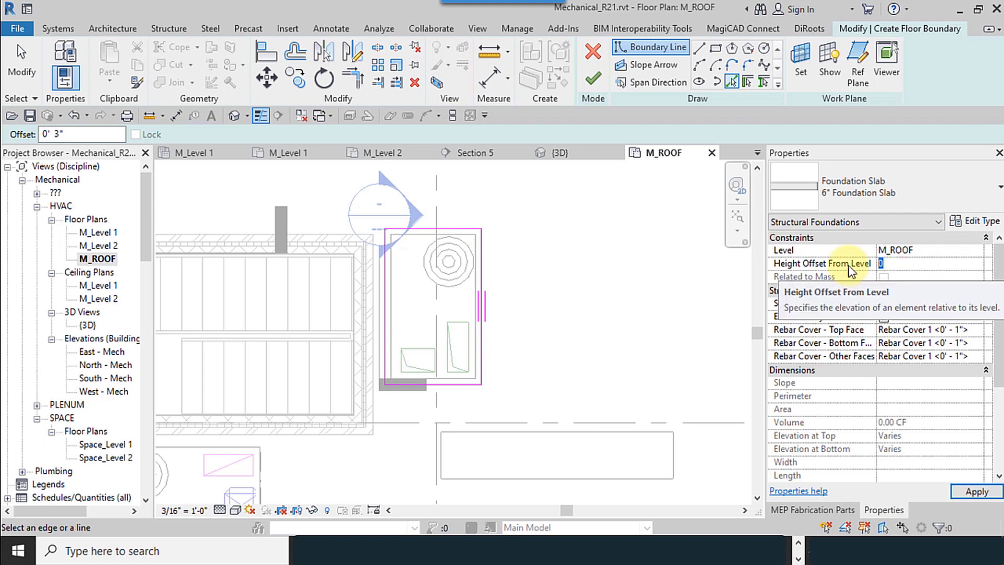
type("5")
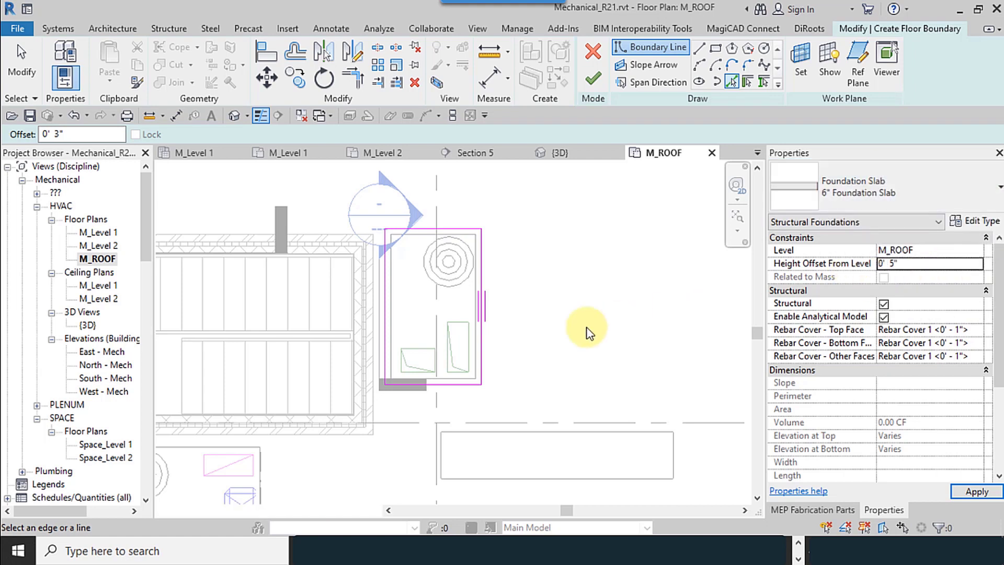
Duplicate the slab type as a new type named 5" Foundation Slab
left_click(976, 221)
left_click(649, 100)
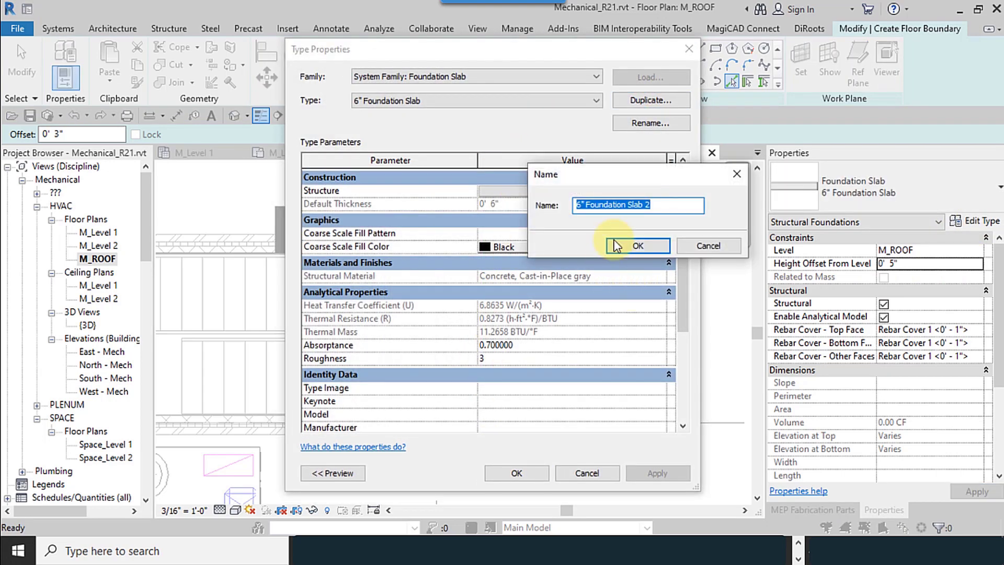
left_click(582, 204)
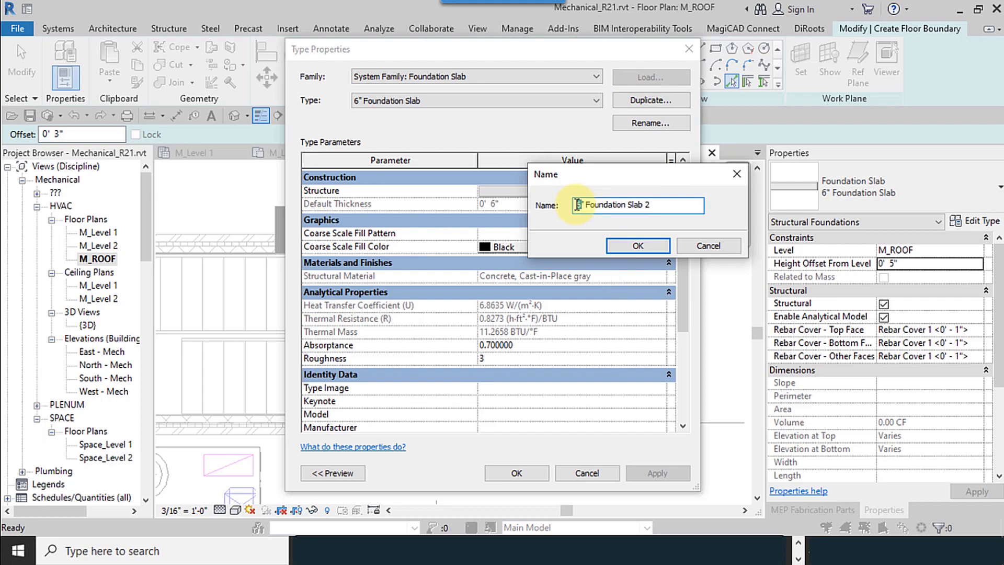
key("BackSpace")
type("5")
key("BackSpace")
key("BackSpace")
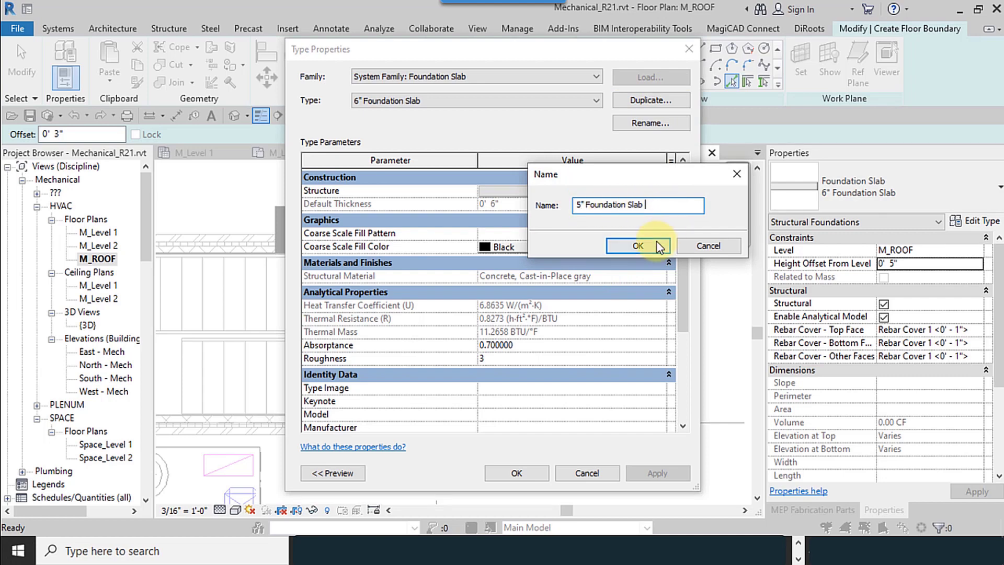
left_click(657, 243)
Set the new type's structure layer thickness to 5" and apply it to the slab
left_click(575, 191)
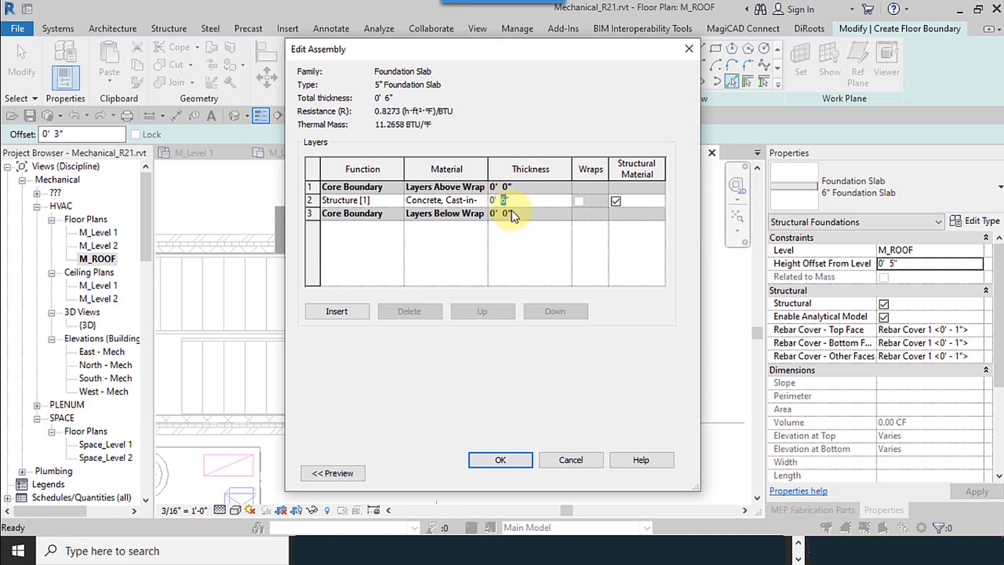
type("5")
left_click(502, 455)
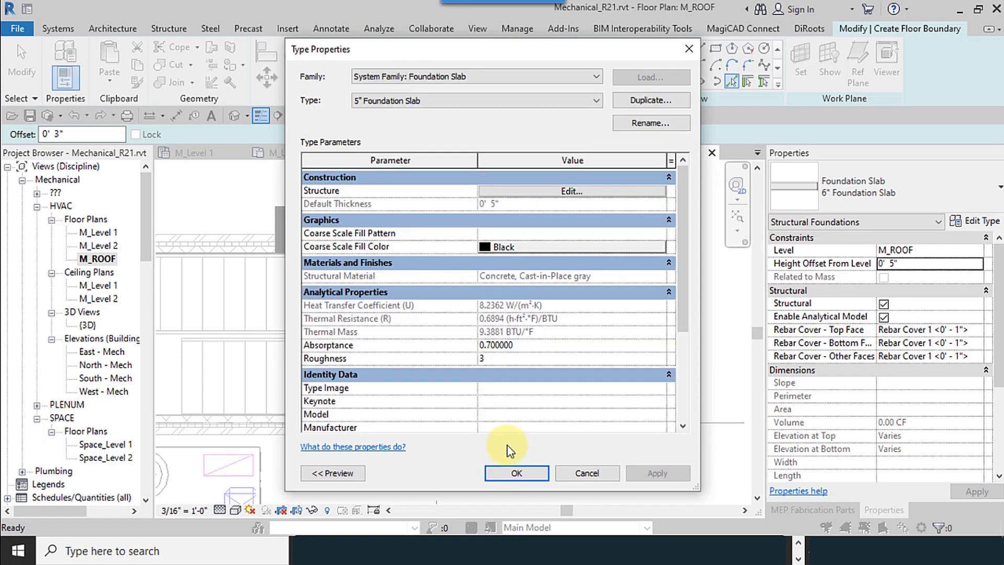
left_click(523, 473)
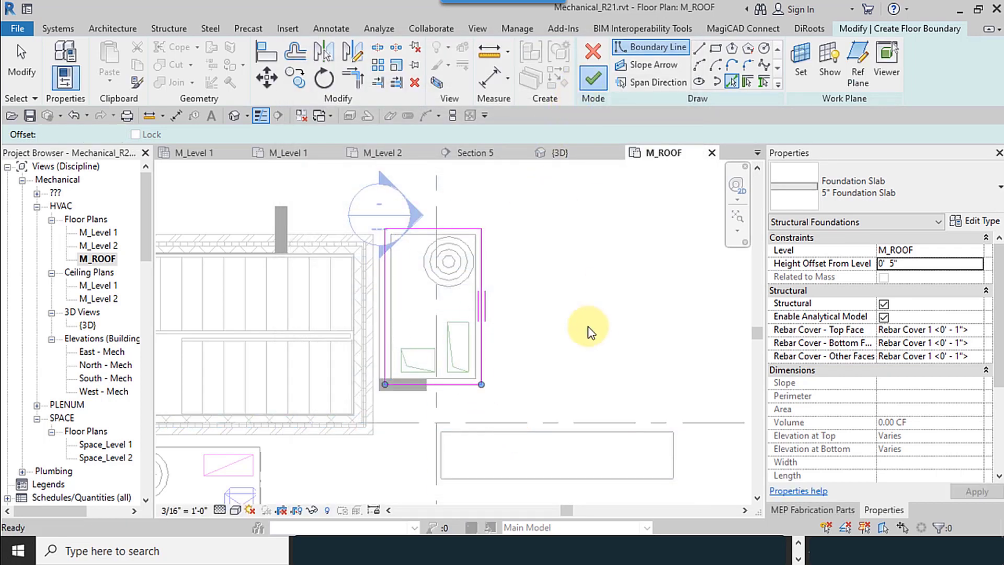